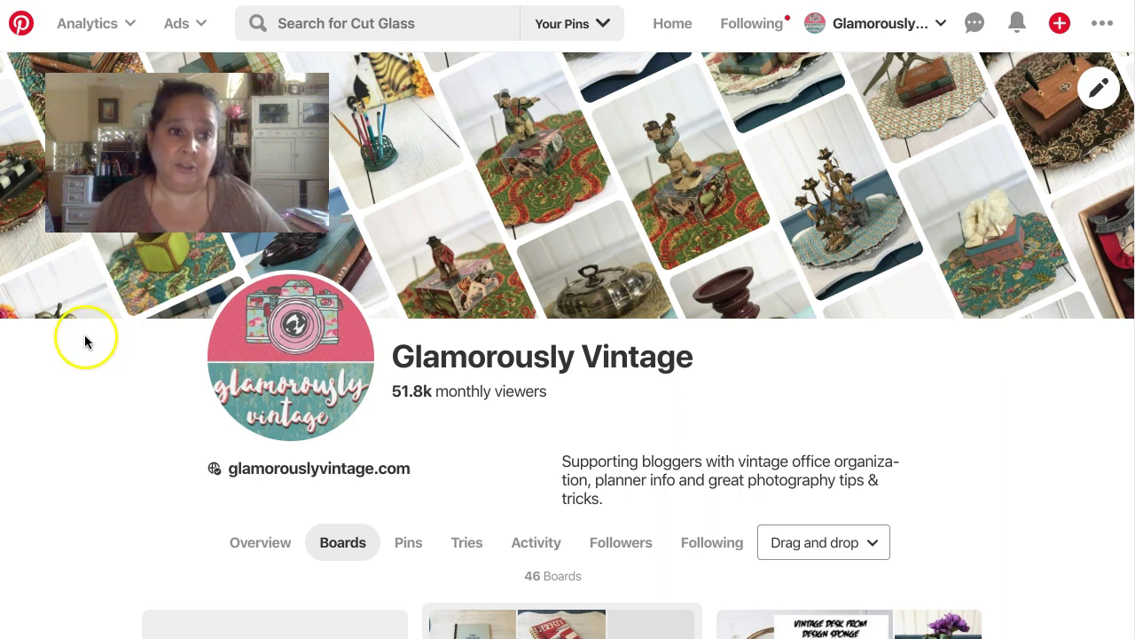
Look through the boards on the Glamorously Vintage profile
scroll(109, 384, down, 1)
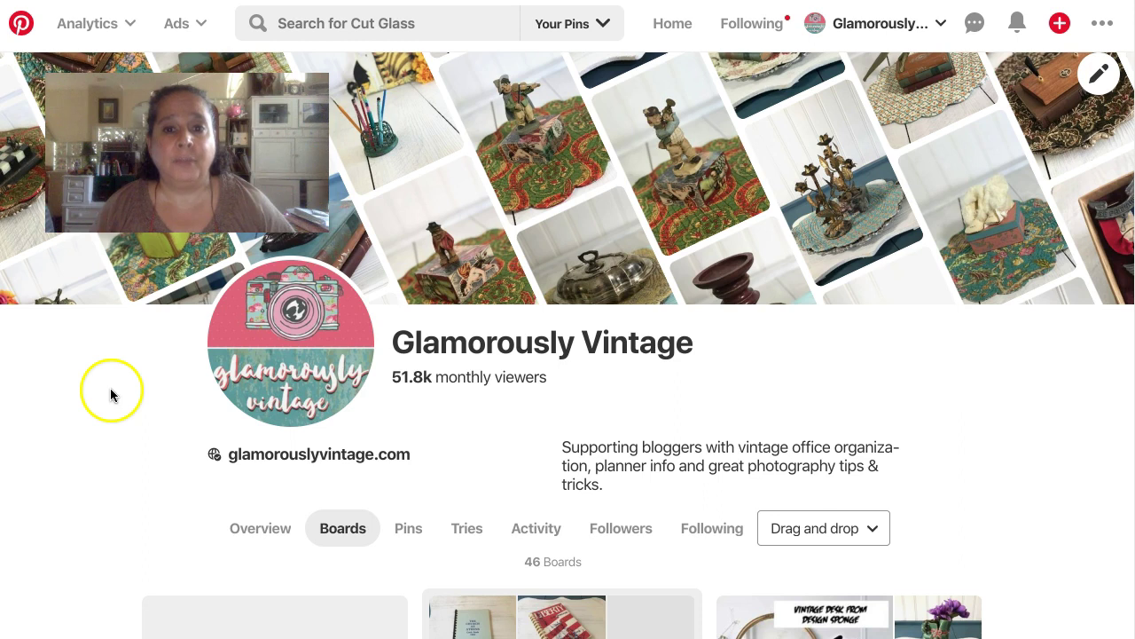
scroll(110, 388, down, 1)
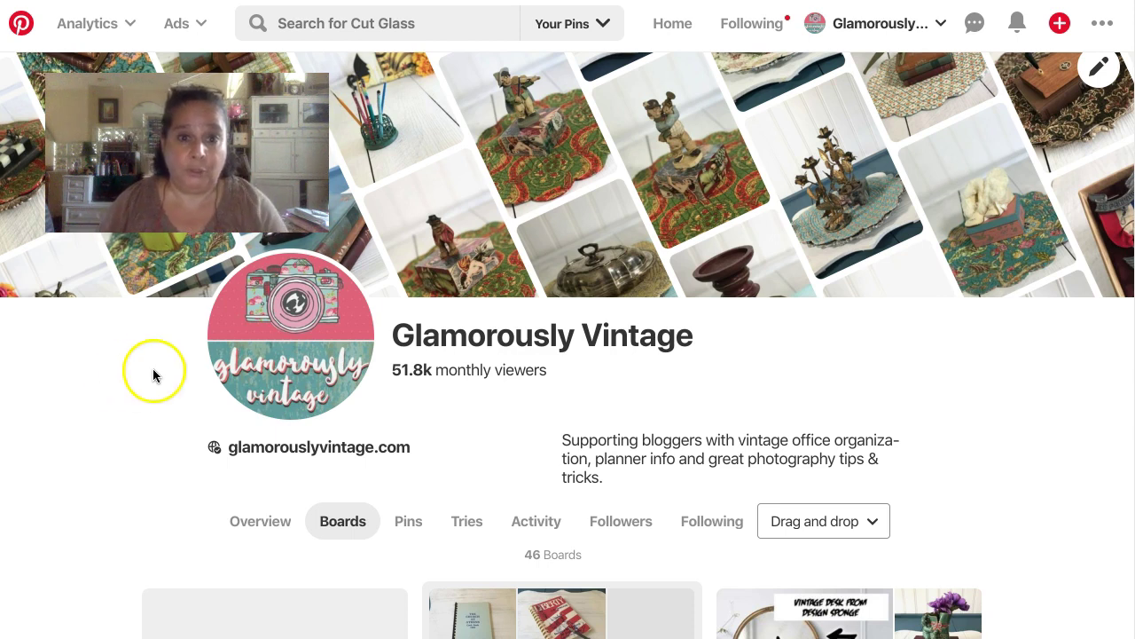
scroll(144, 414, down, 9)
scroll(144, 409, up, 5)
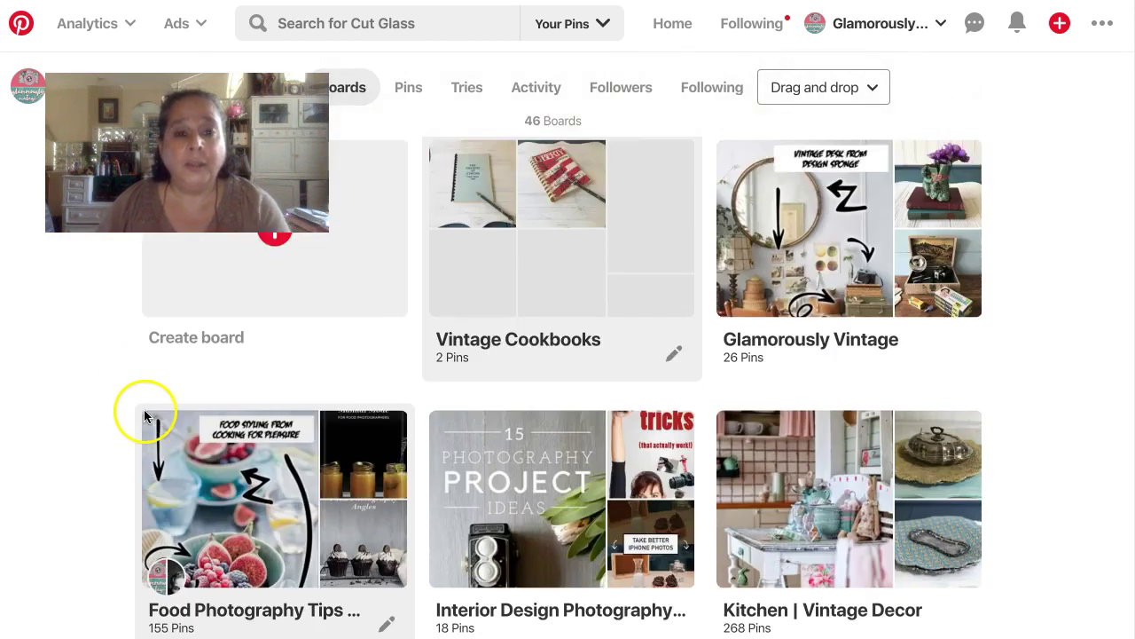
scroll(144, 410, up, 2)
scroll(144, 412, down, 6)
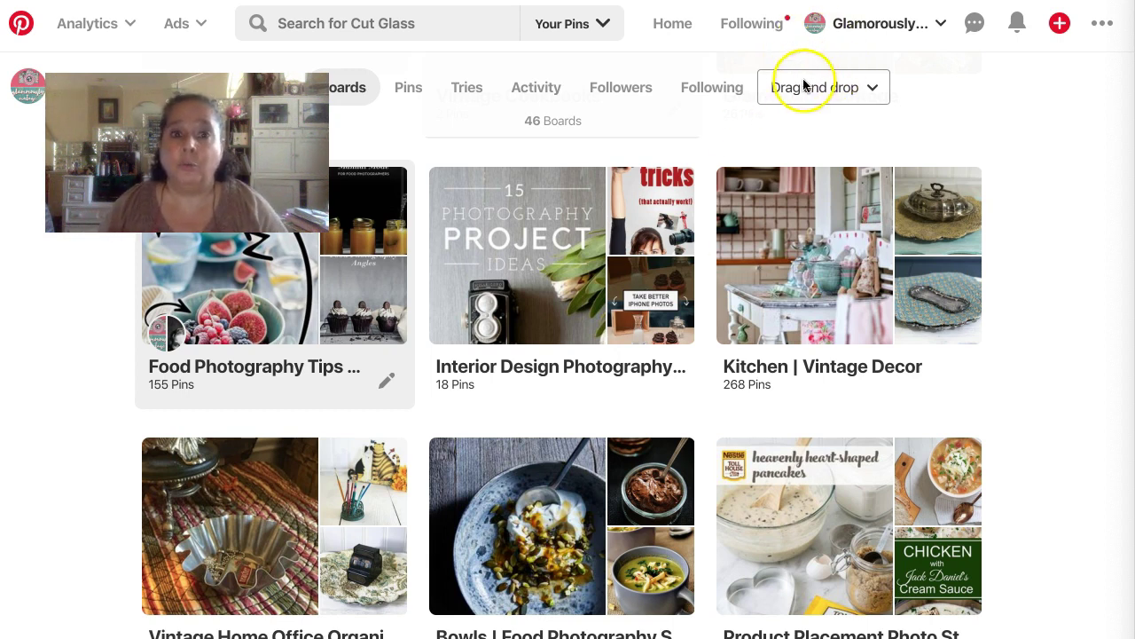
click(765, 148)
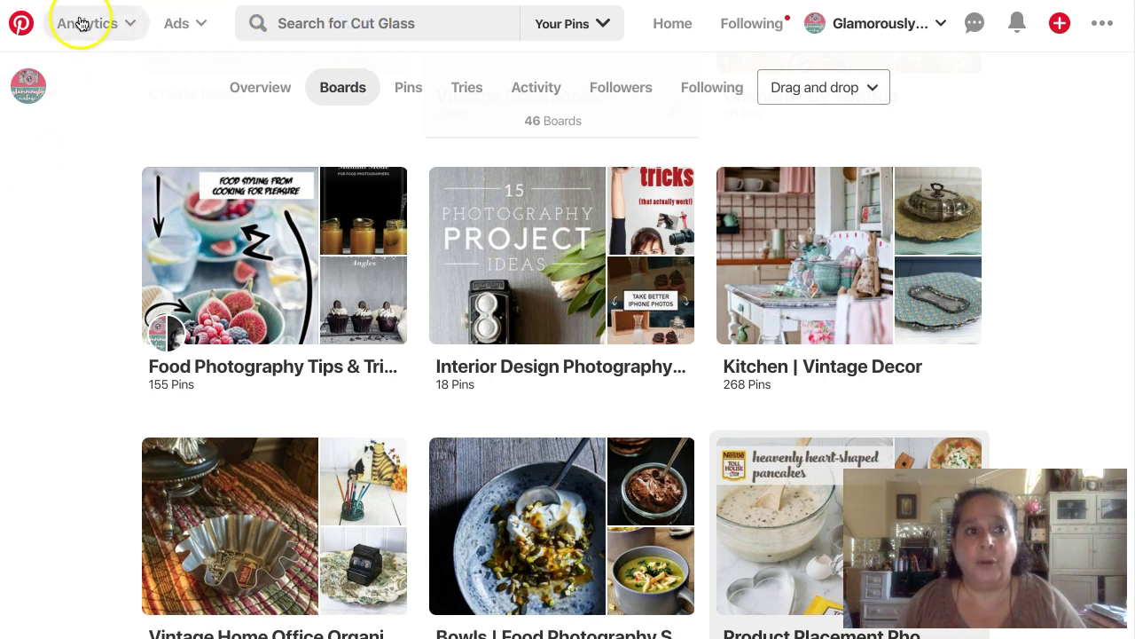
Search all pins for "upcycled clothing" and browse the related keyword filters above the results
click(306, 25)
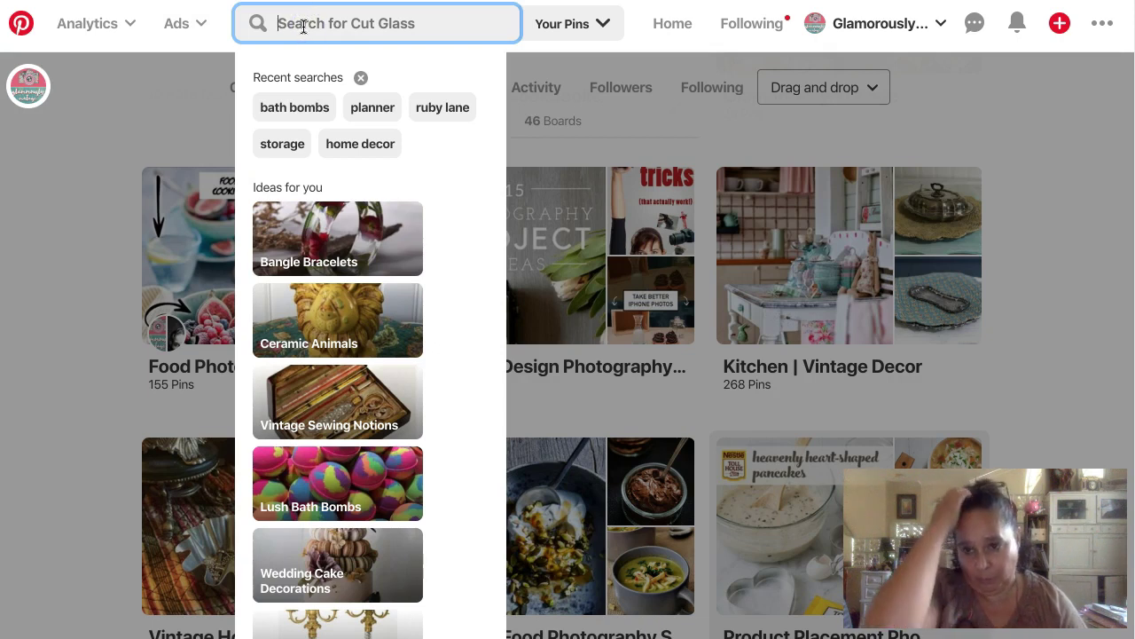
text(upcycled)
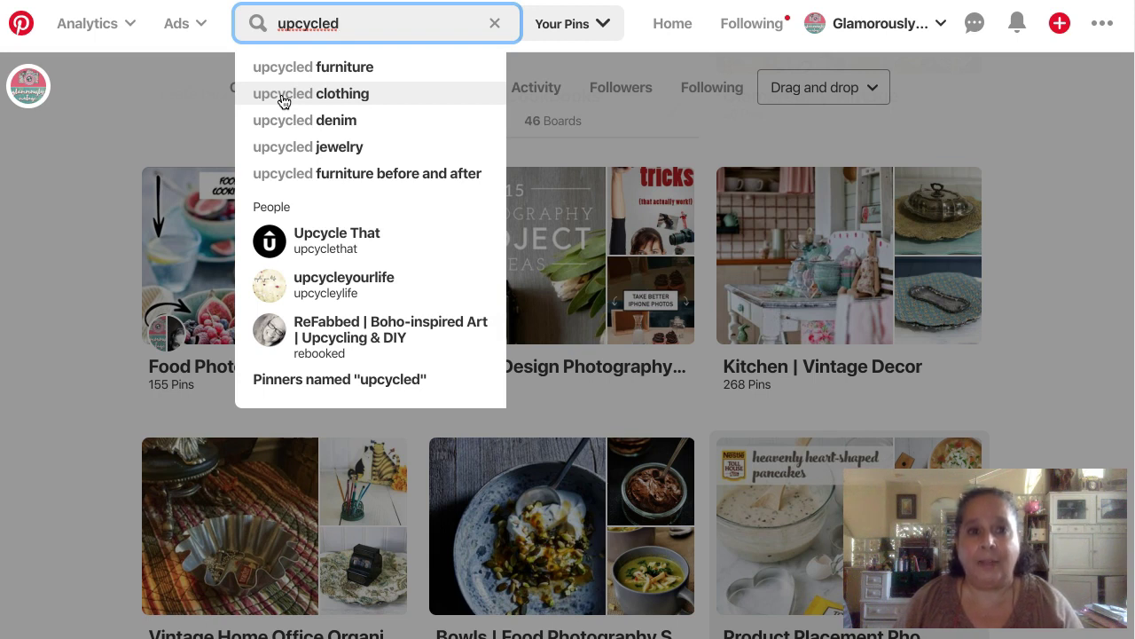
click(283, 96)
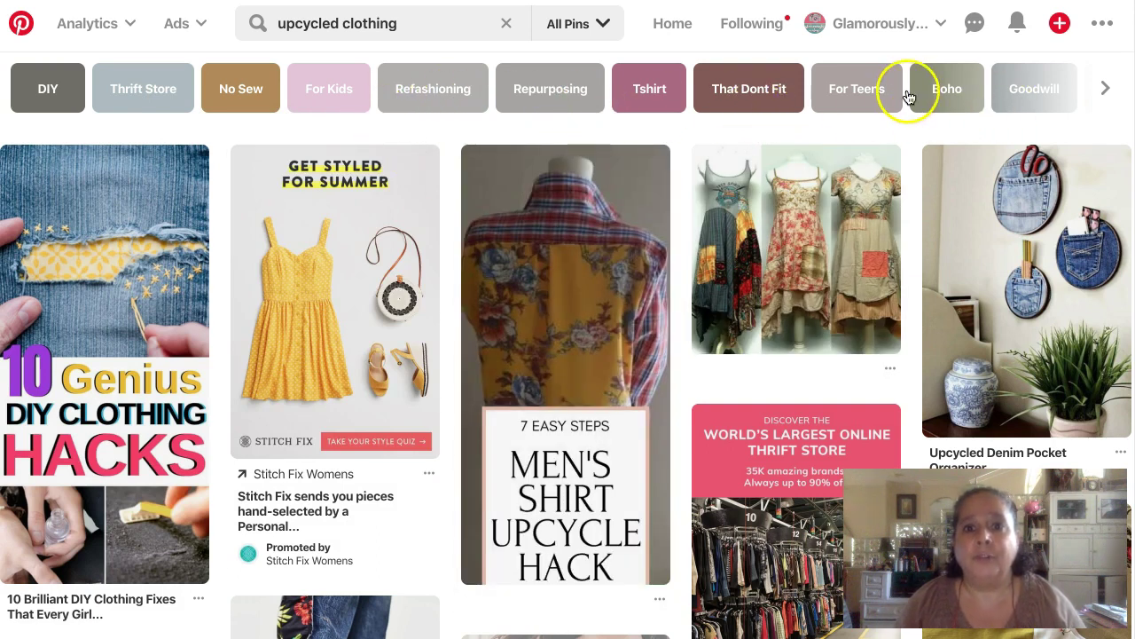
click(1107, 92)
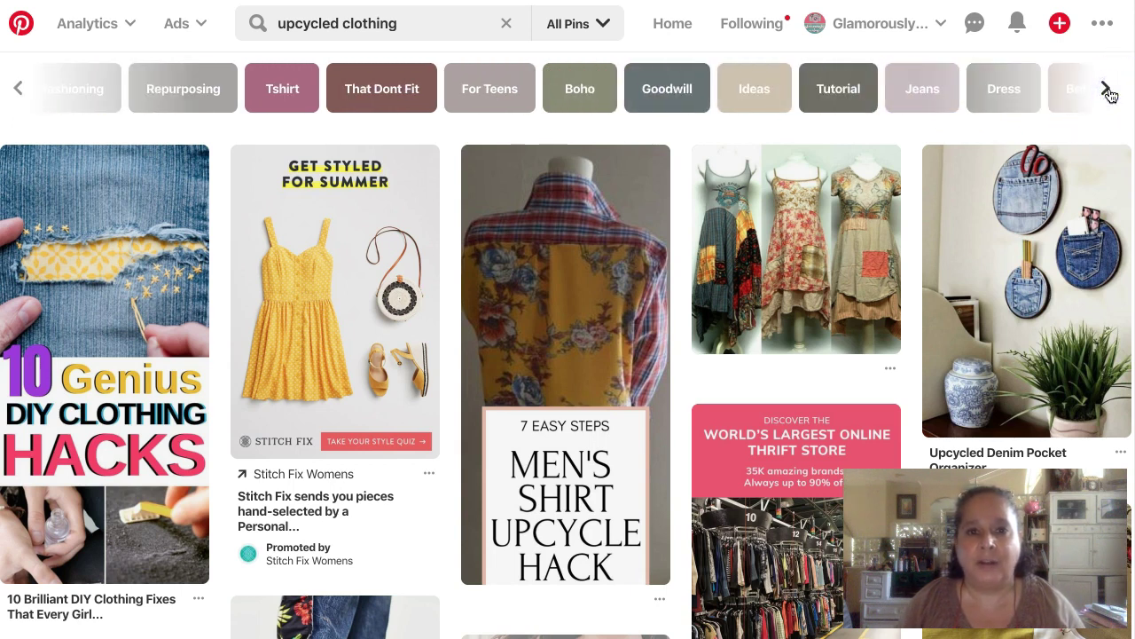
click(1108, 92)
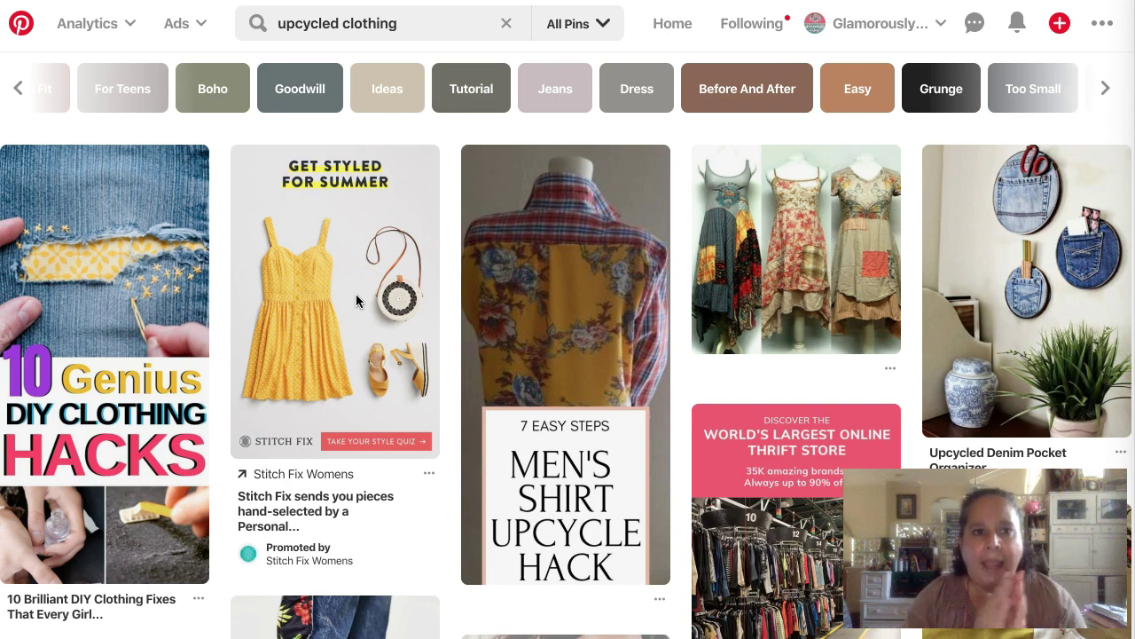
Replace the search term with "frida kahlo" and run the search
double_click(363, 28)
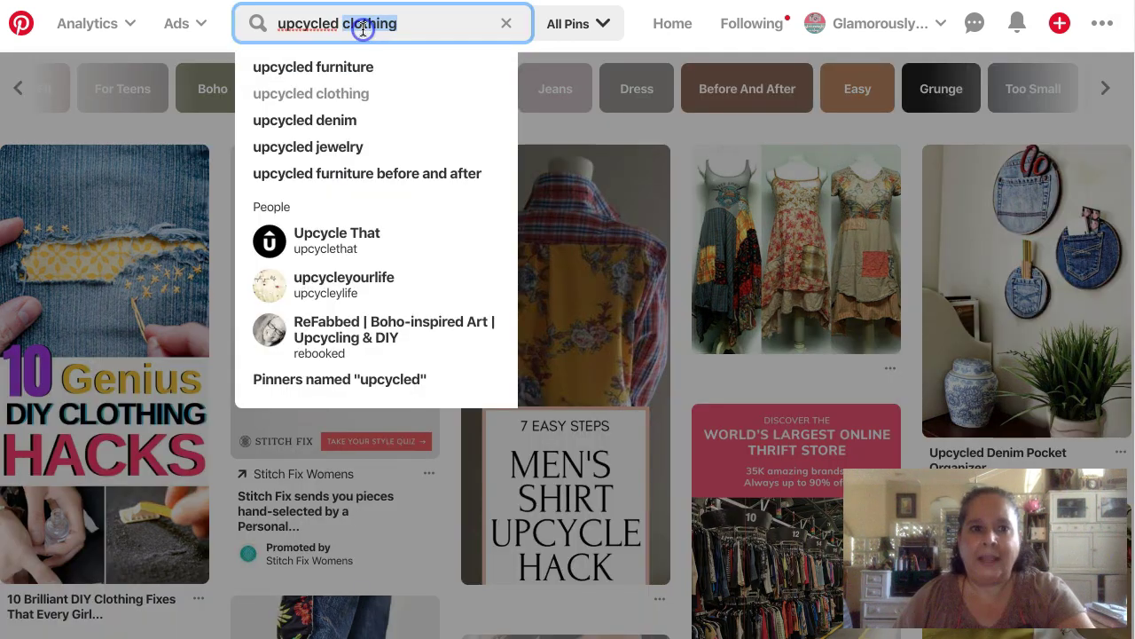
triple_click(363, 27)
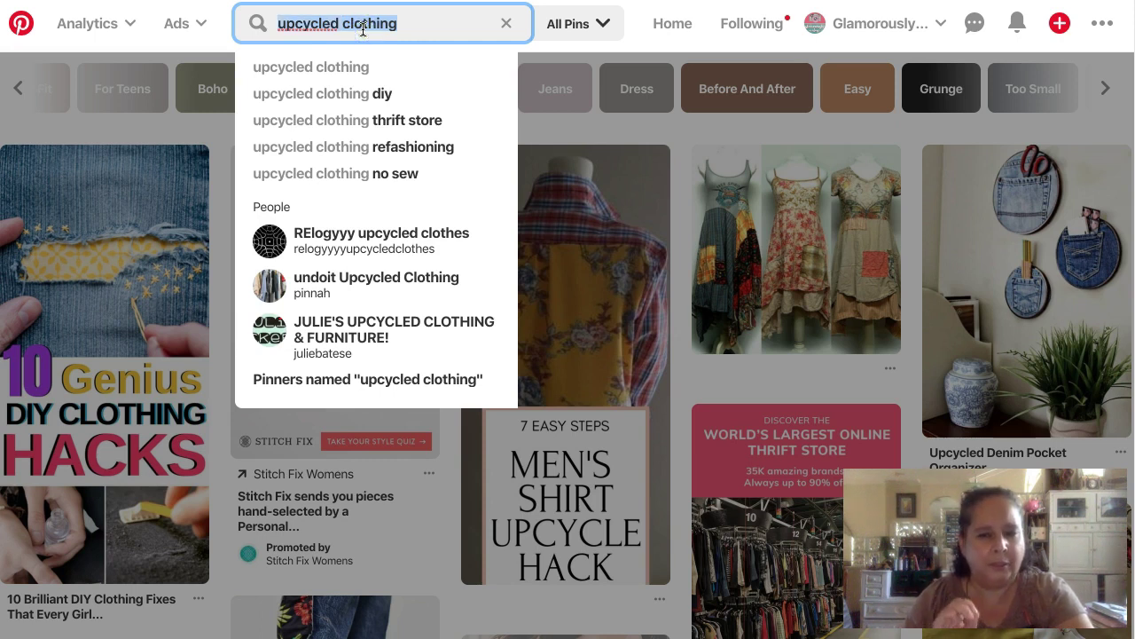
text(frida)
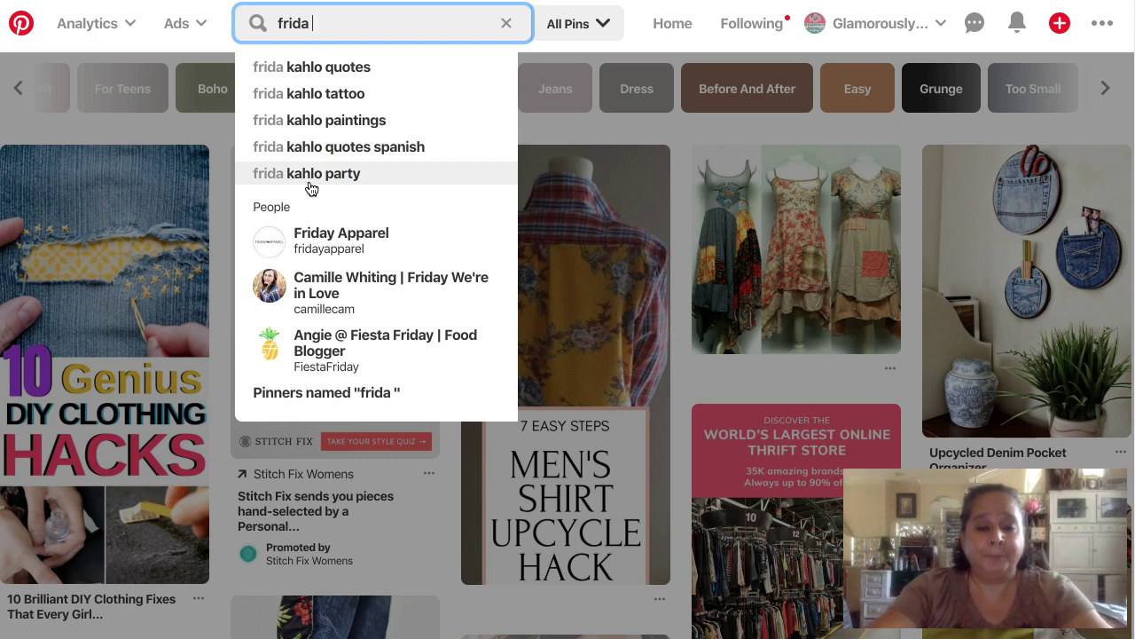
text(a)
key(BackSpace)
text(kahlo)
key(Return)
click(347, 158)
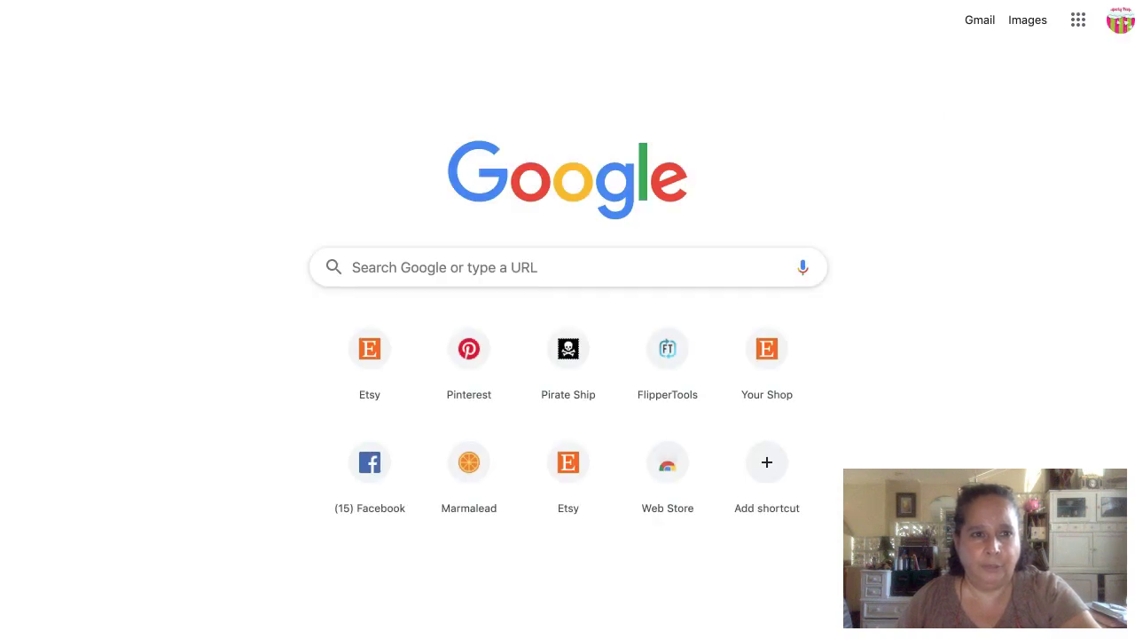
Open Pinterest in a new browser tab and go to the boards of the Glamorously Vintage profile
text(pinter)
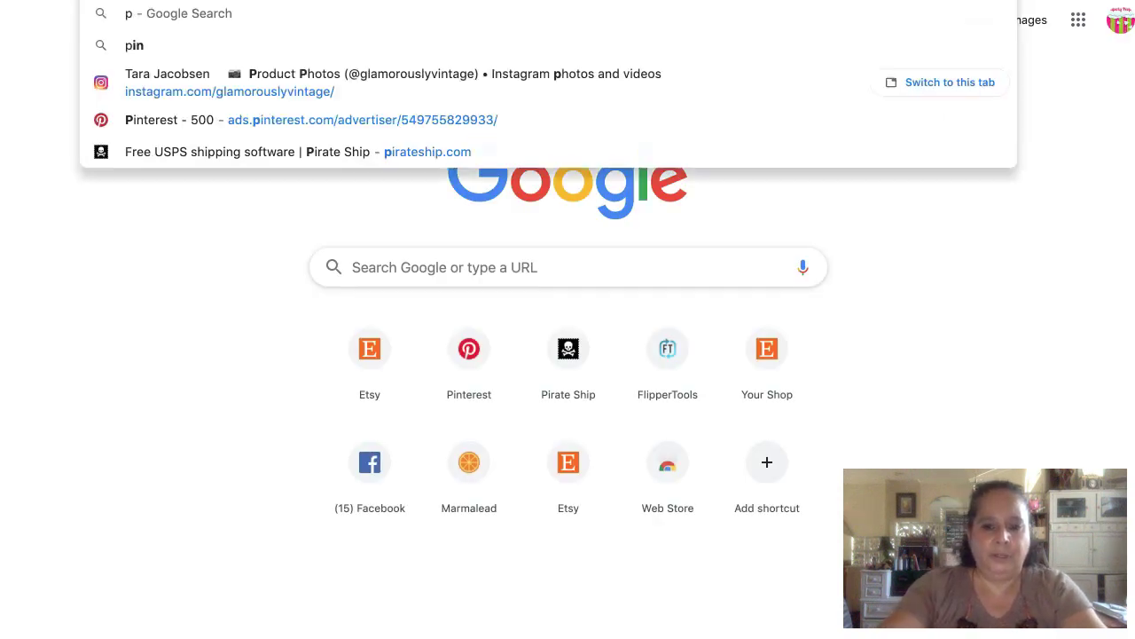
key(Return)
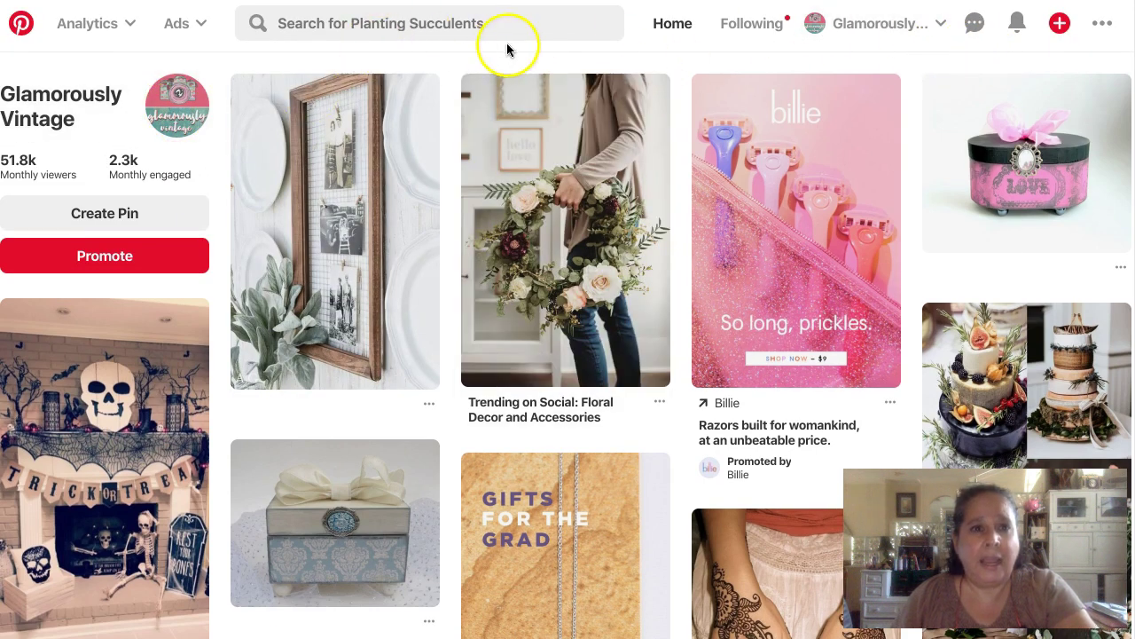
click(171, 122)
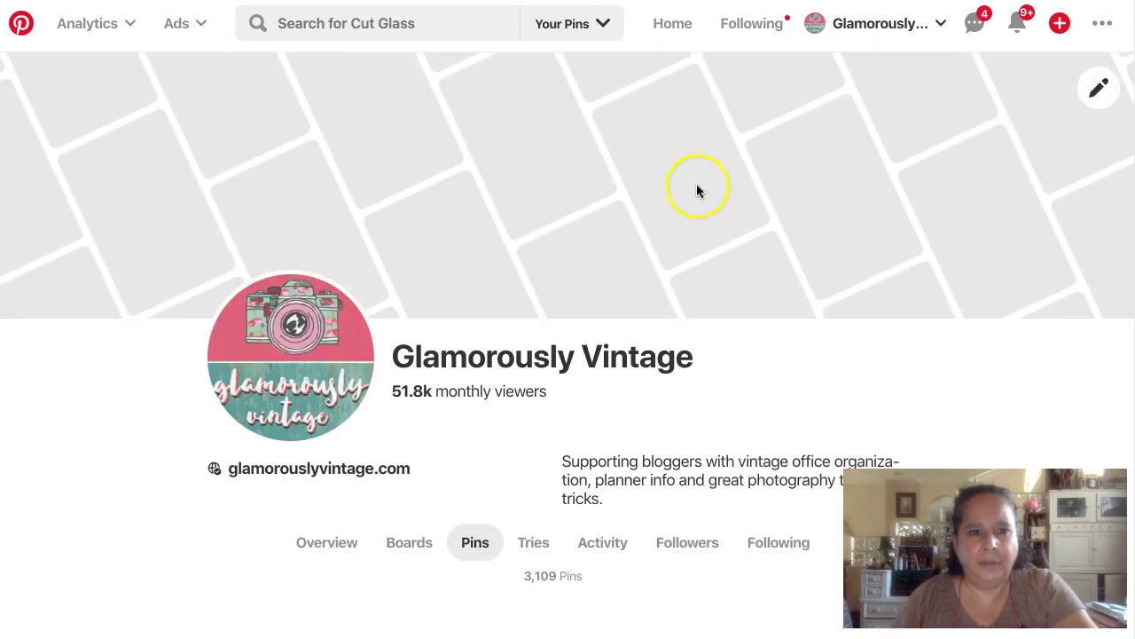
click(409, 542)
Create a new board named "Frida Kahlo" on the profile, without making it secret
scroll(586, 231, down, 1)
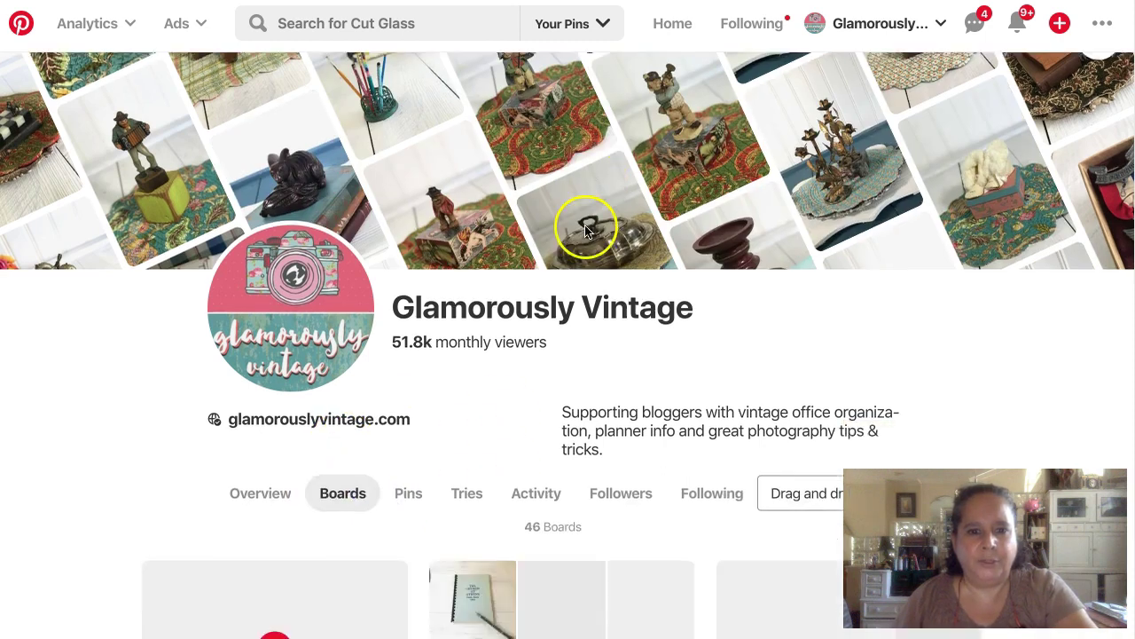
scroll(494, 311, down, 5)
click(293, 223)
click(536, 408)
text(Frida)
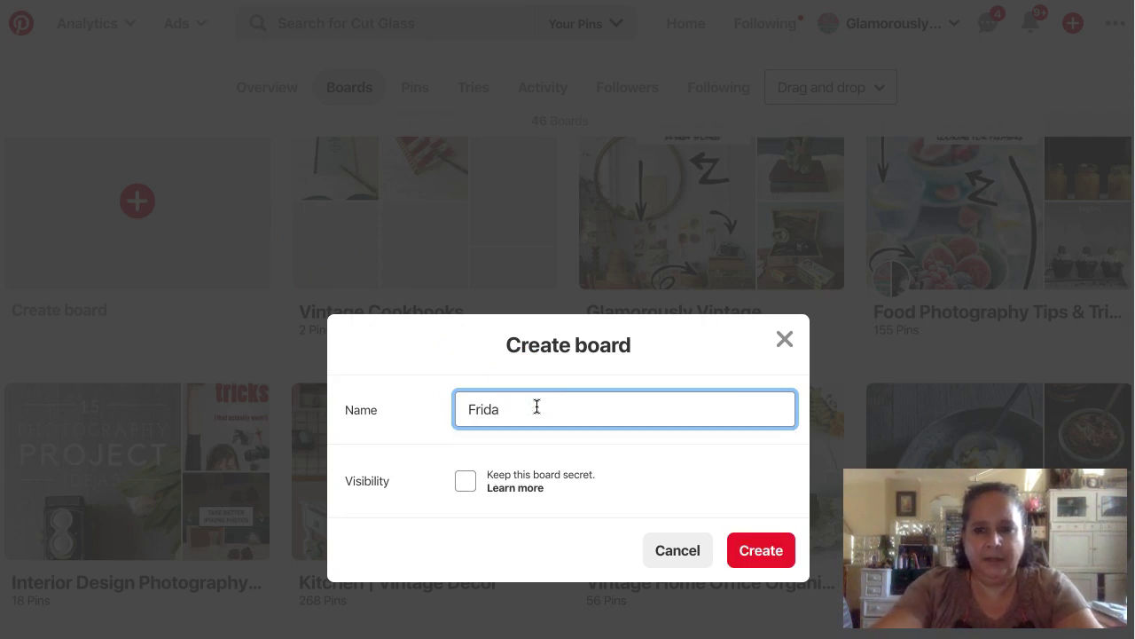
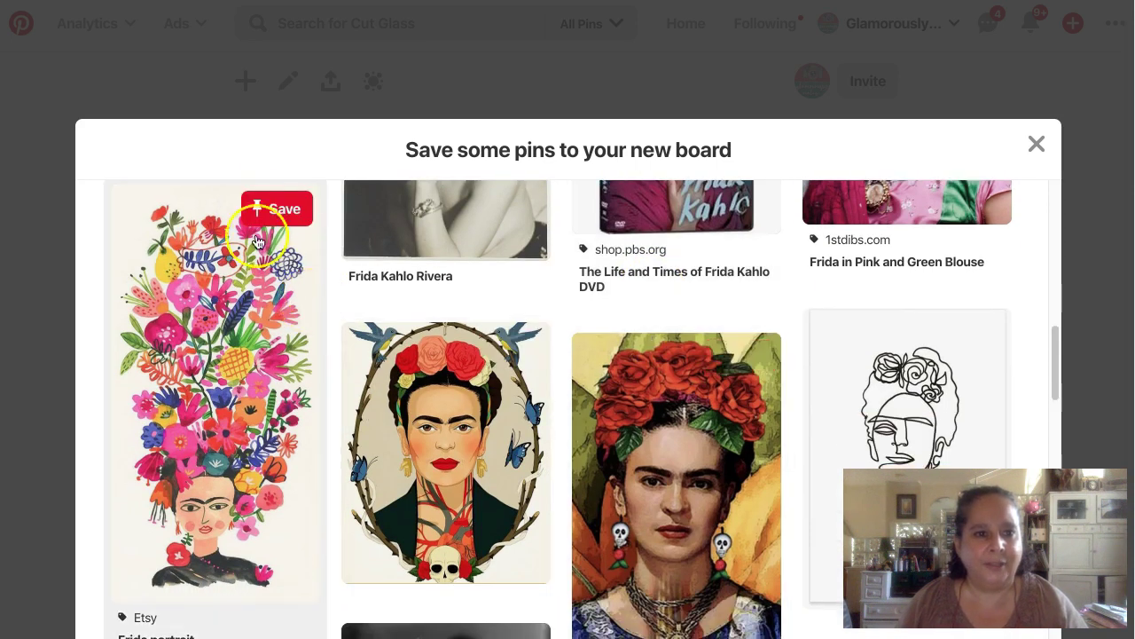
Save the "Frida portrait", "La Casa Azul de Frida Kahlo" and "Retrato de Frida Kahlo pintado a mano" pins to the new board
click(268, 213)
scroll(240, 330, down, 1)
scroll(240, 330, down, 1)
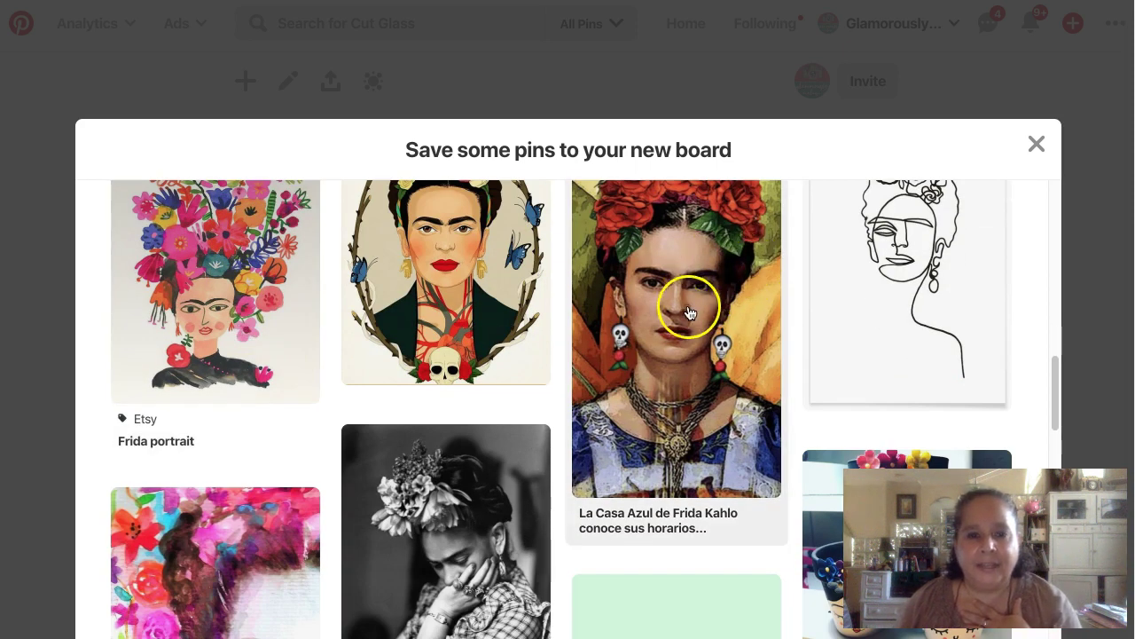
scroll(709, 329, up, 2)
click(741, 357)
scroll(572, 383, down, 1)
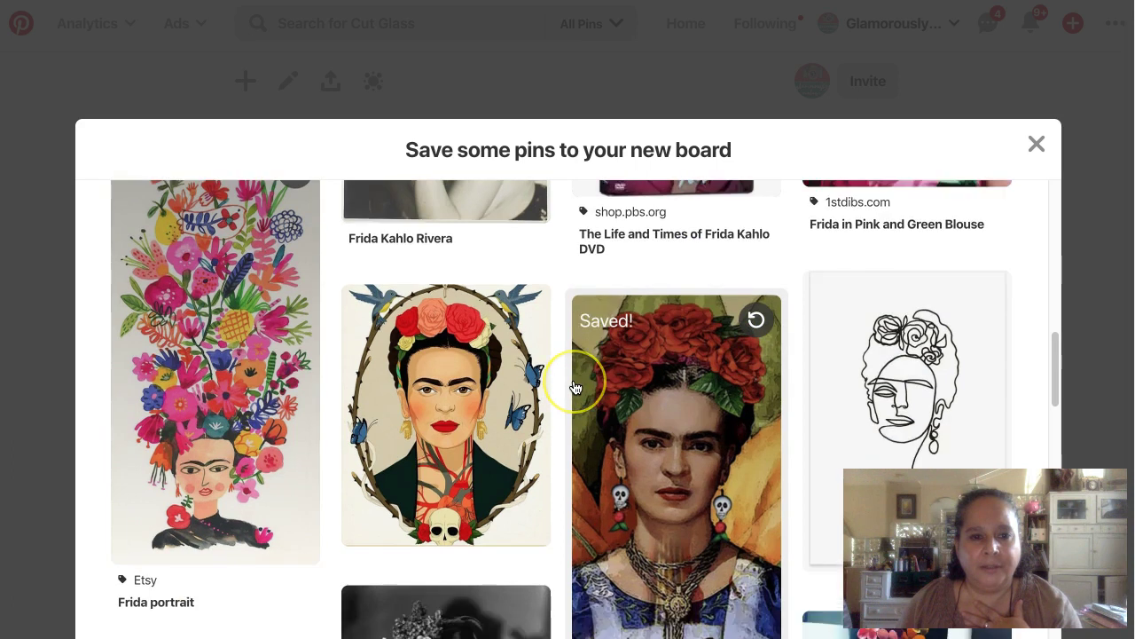
scroll(572, 383, down, 5)
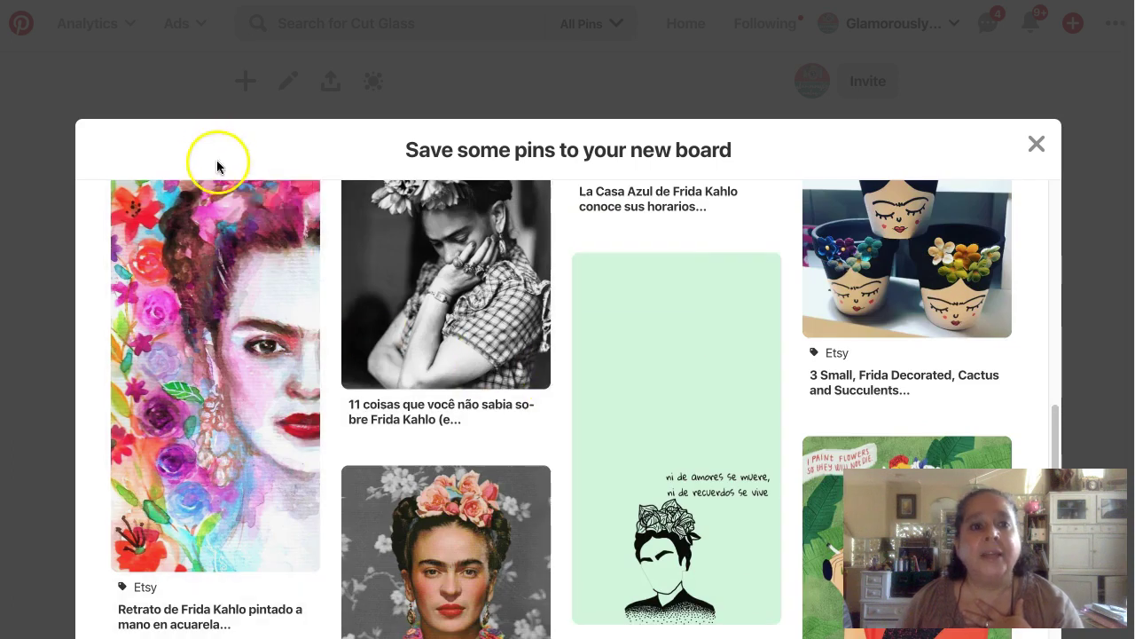
click(274, 195)
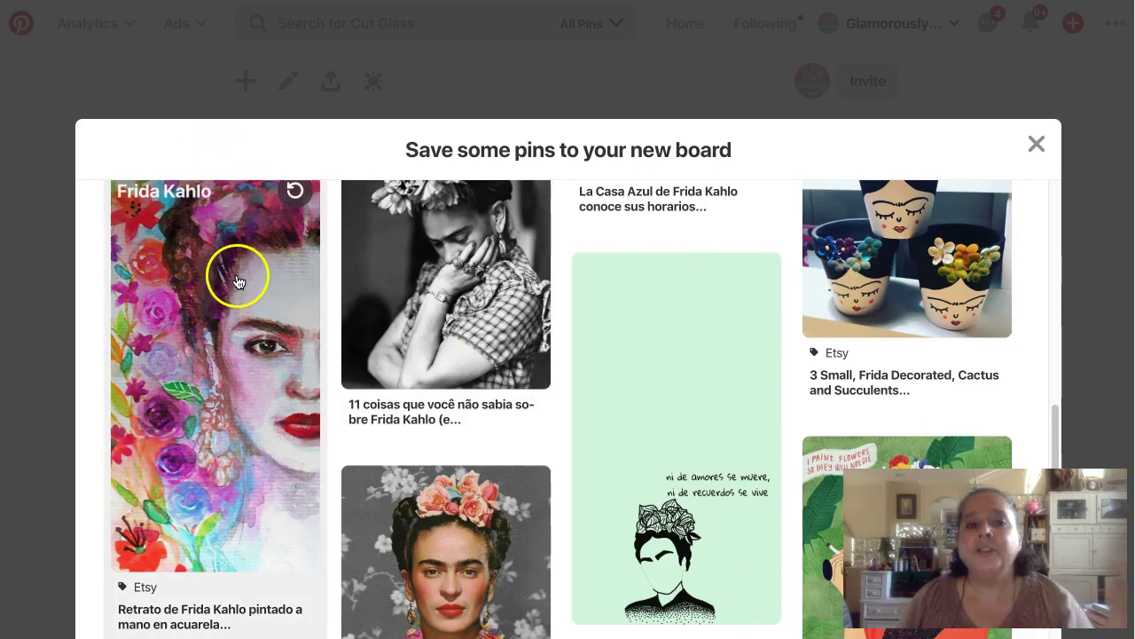
Find the Etsy pin "Modern Portrait Art Print on Paper or Canvas" among the suggestions and save it to the board
scroll(237, 281, down, 1)
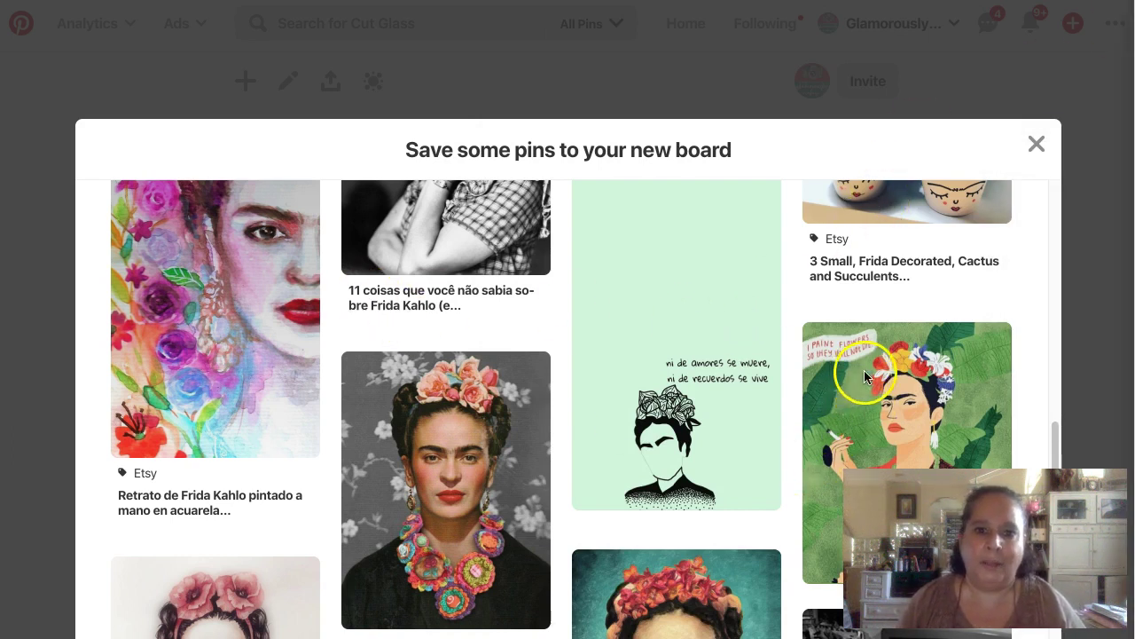
scroll(601, 284, down, 6)
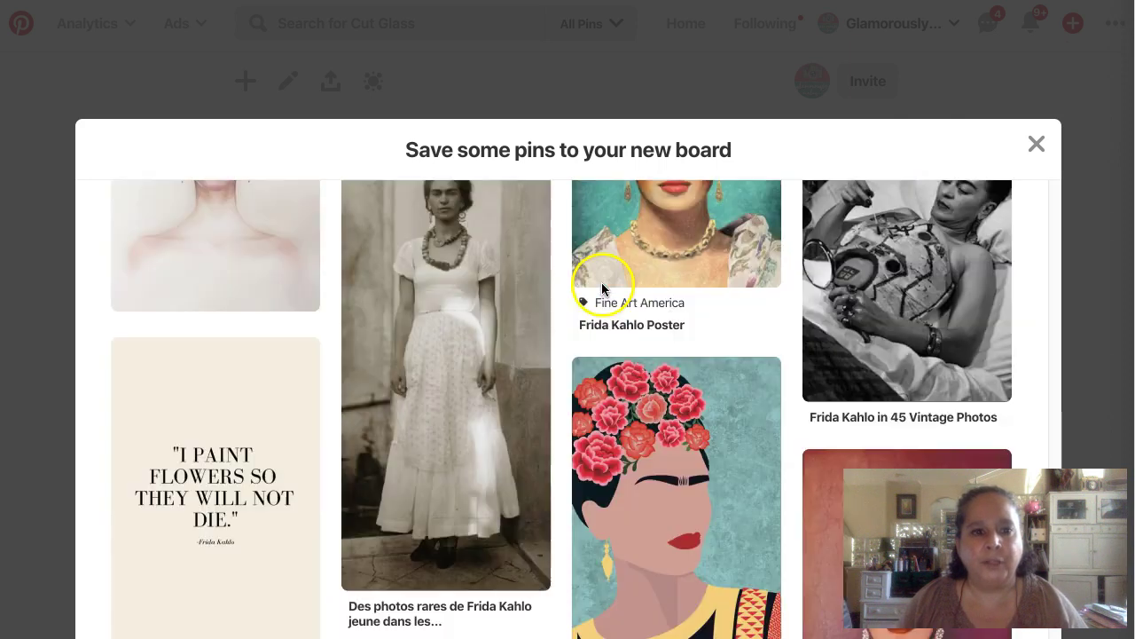
scroll(601, 286, down, 5)
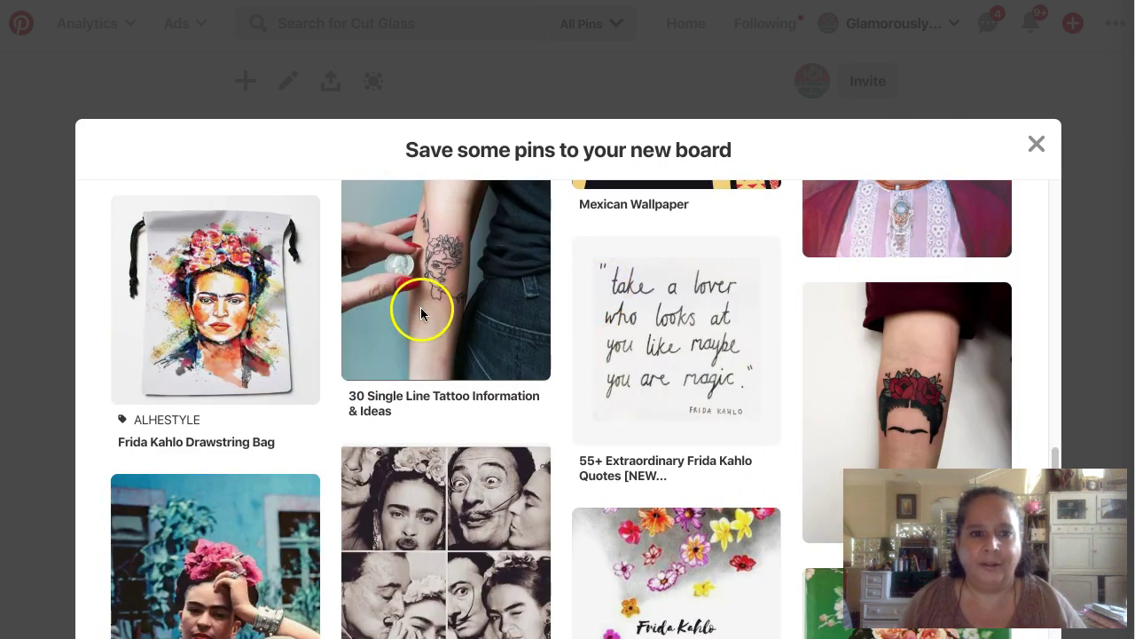
scroll(378, 346, down, 4)
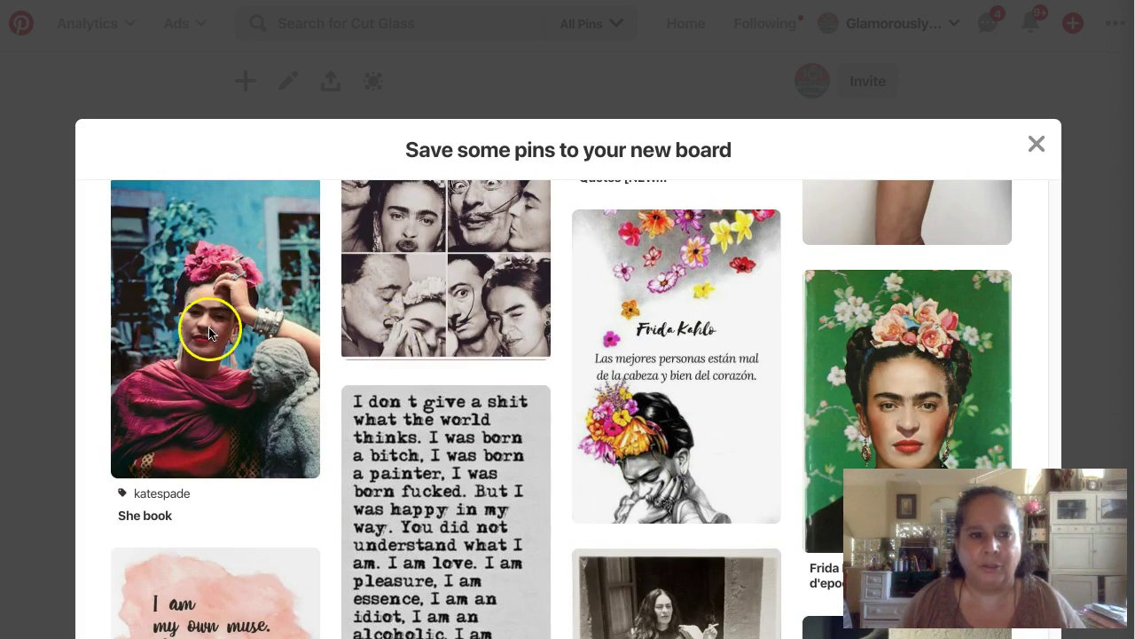
scroll(305, 306, down, 1)
scroll(297, 301, up, 1)
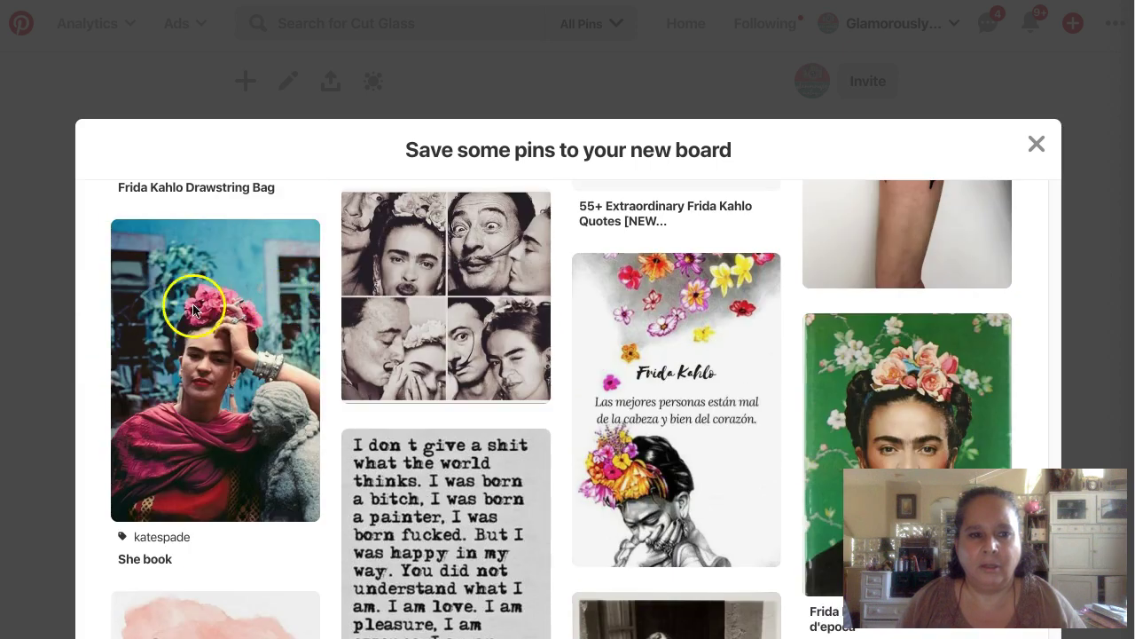
scroll(458, 341, down, 3)
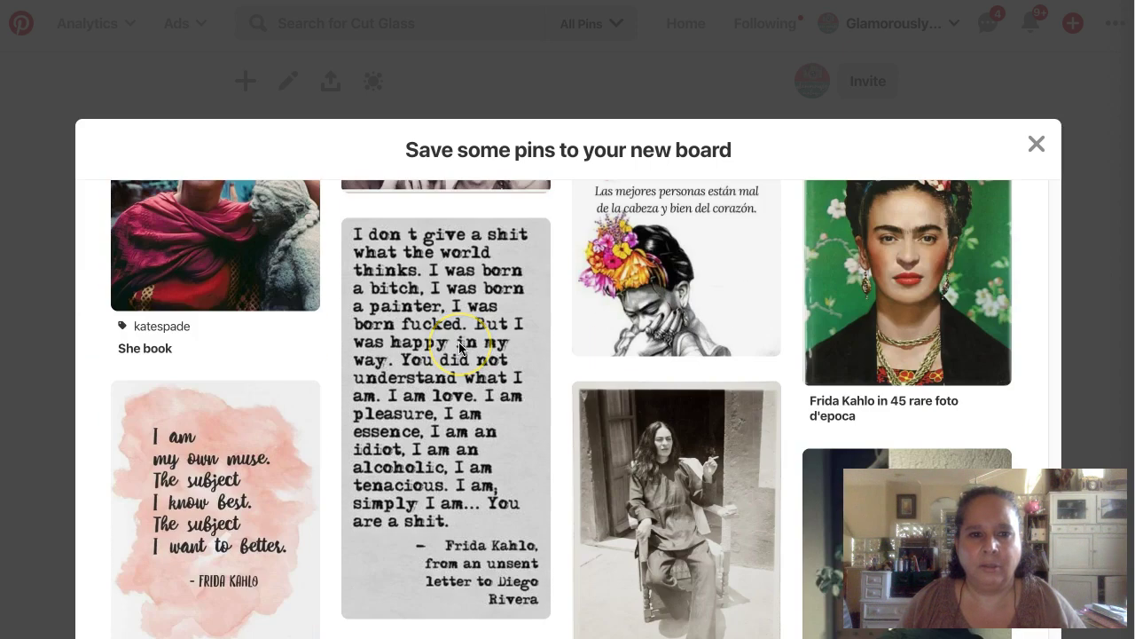
scroll(460, 346, down, 2)
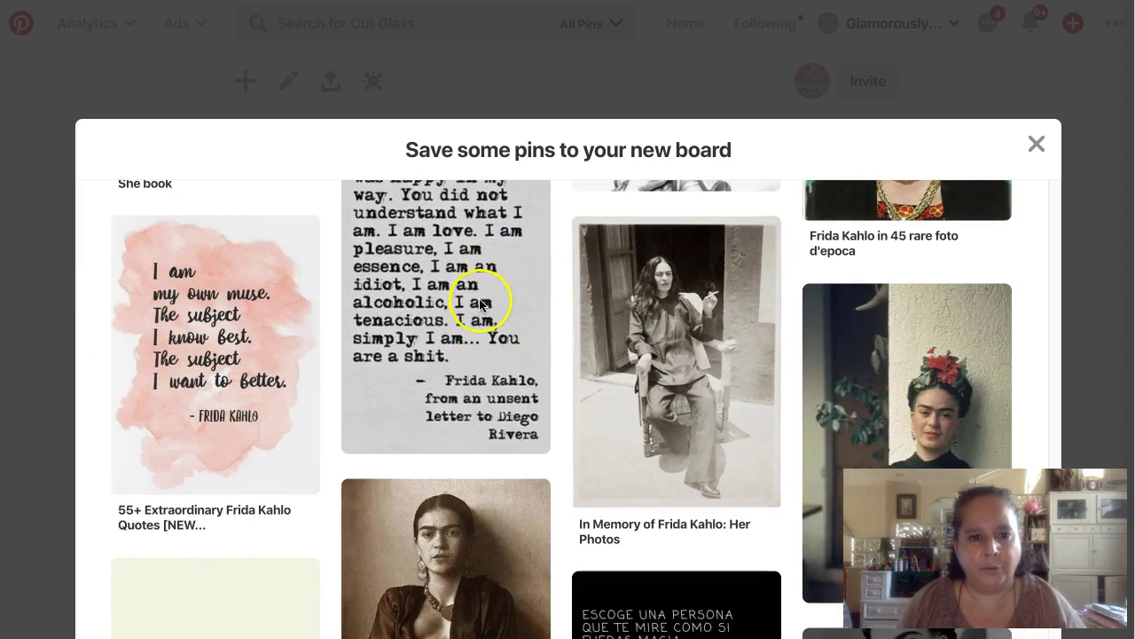
scroll(480, 305, down, 5)
scroll(479, 298, down, 1)
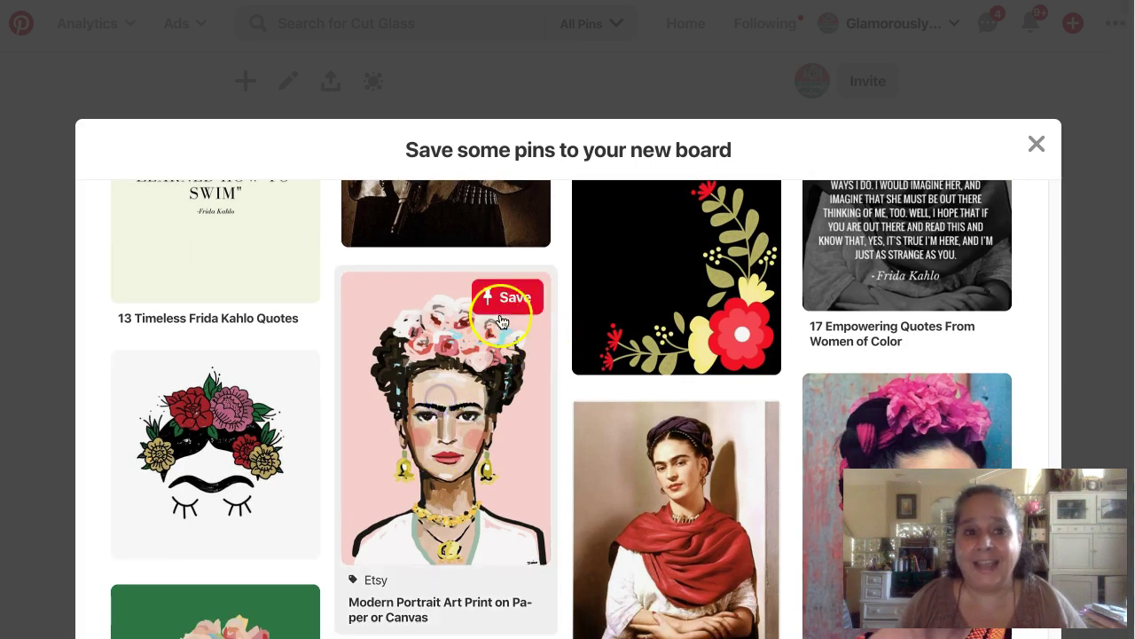
click(506, 298)
Save the Etsy pin "Frida with Flowers- digital print" to the Frida Kahlo board, close the suggestions, and review the board's pins
scroll(514, 400, down, 5)
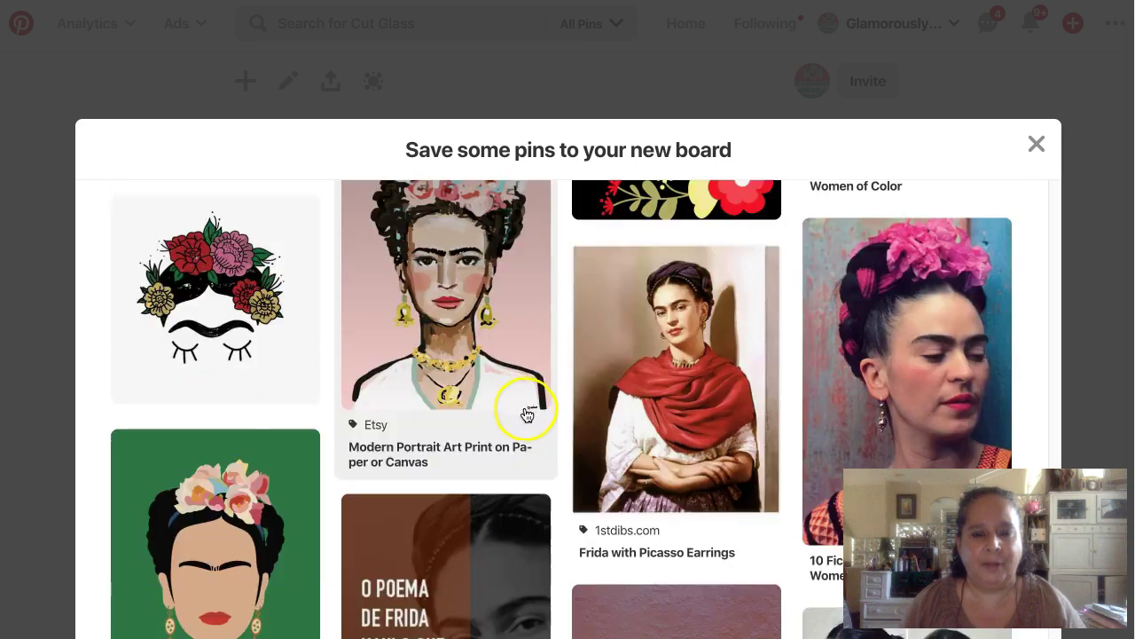
scroll(520, 409, down, 4)
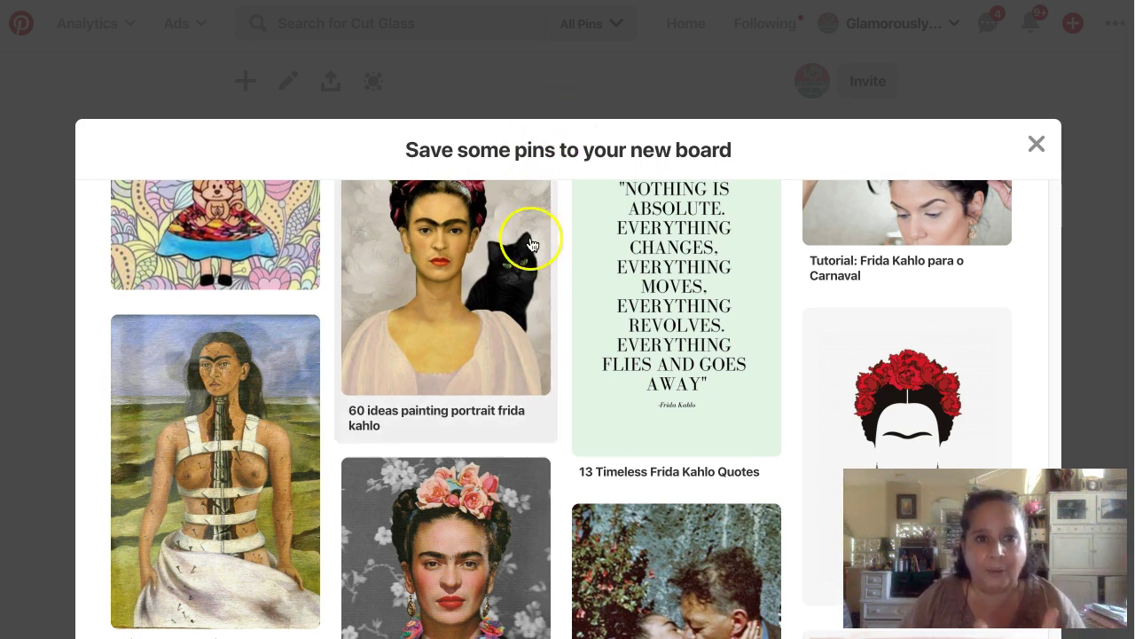
scroll(659, 289, down, 3)
scroll(659, 289, down, 3)
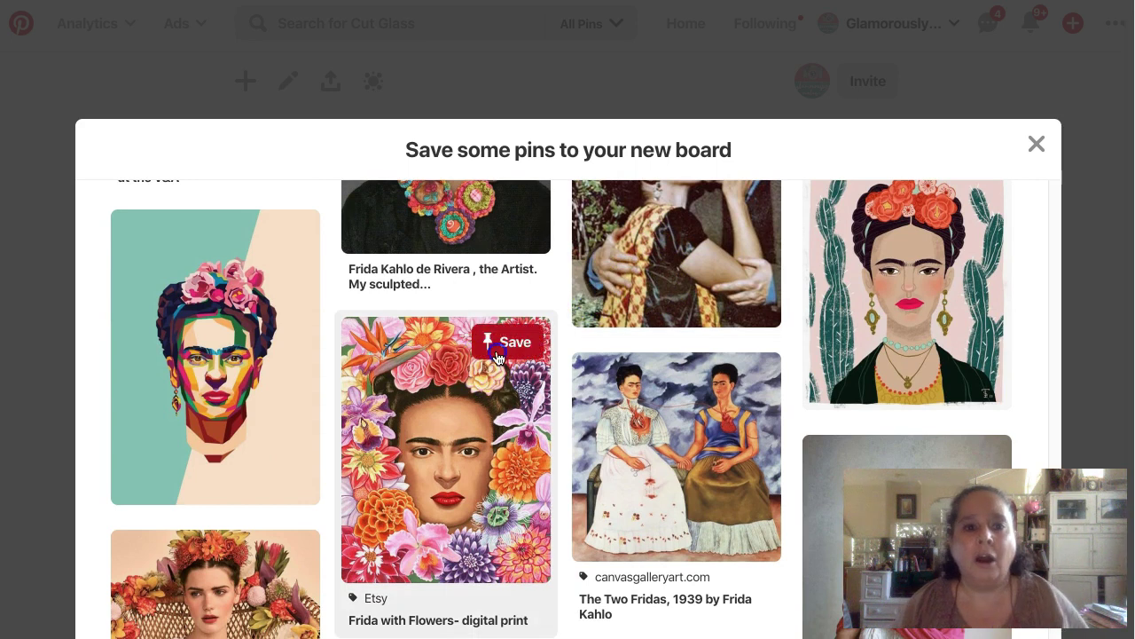
click(507, 338)
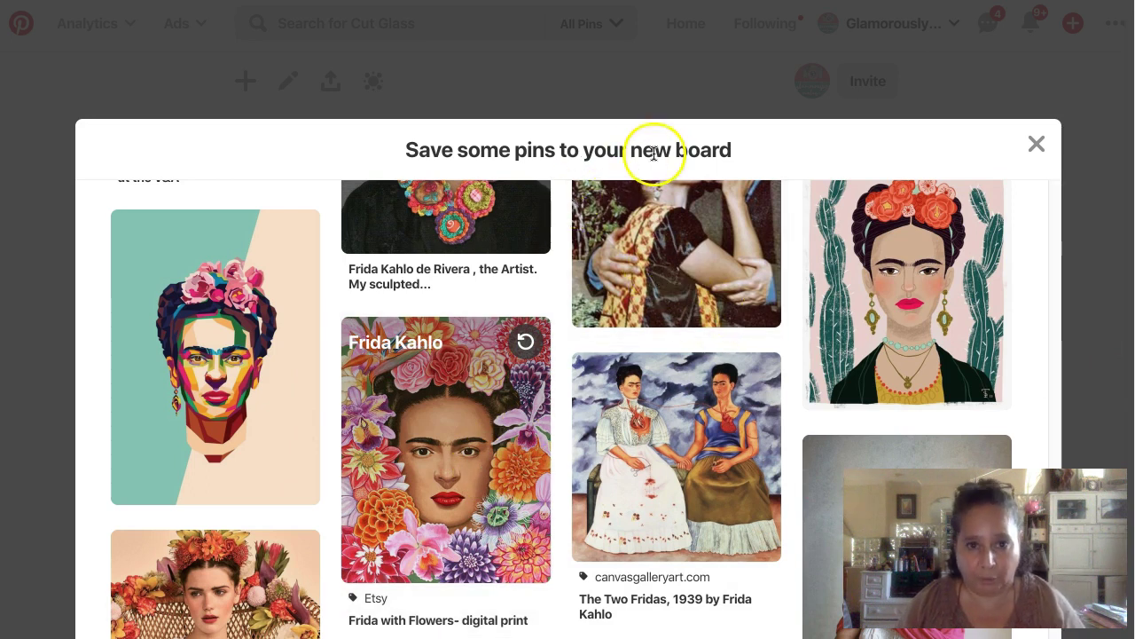
click(1037, 146)
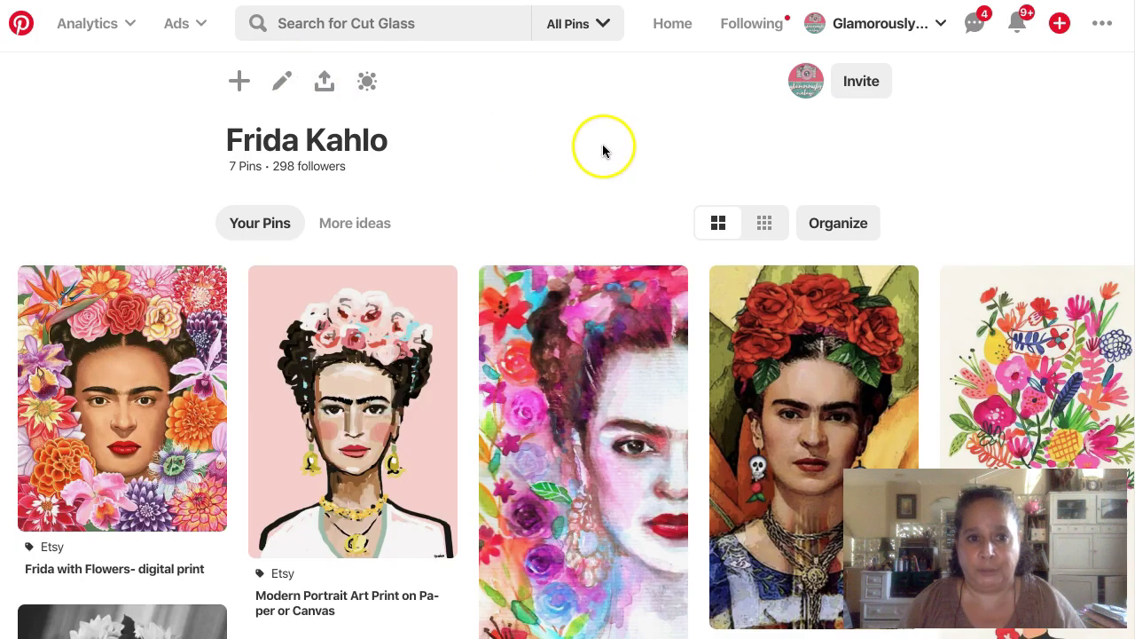
scroll(448, 237, down, 1)
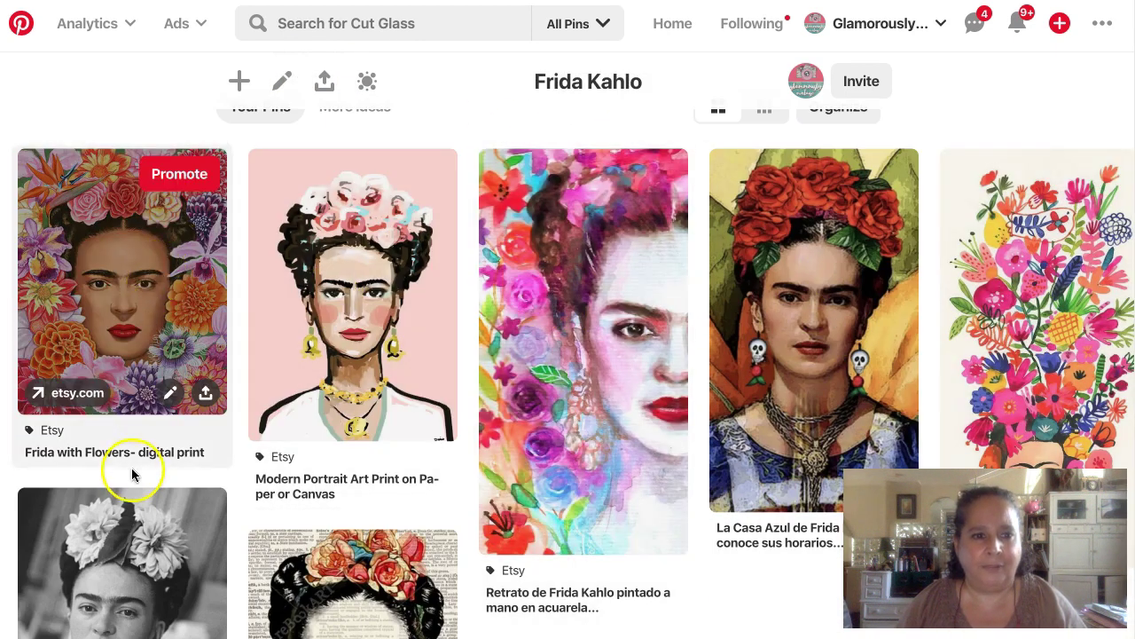
scroll(540, 166, up, 1)
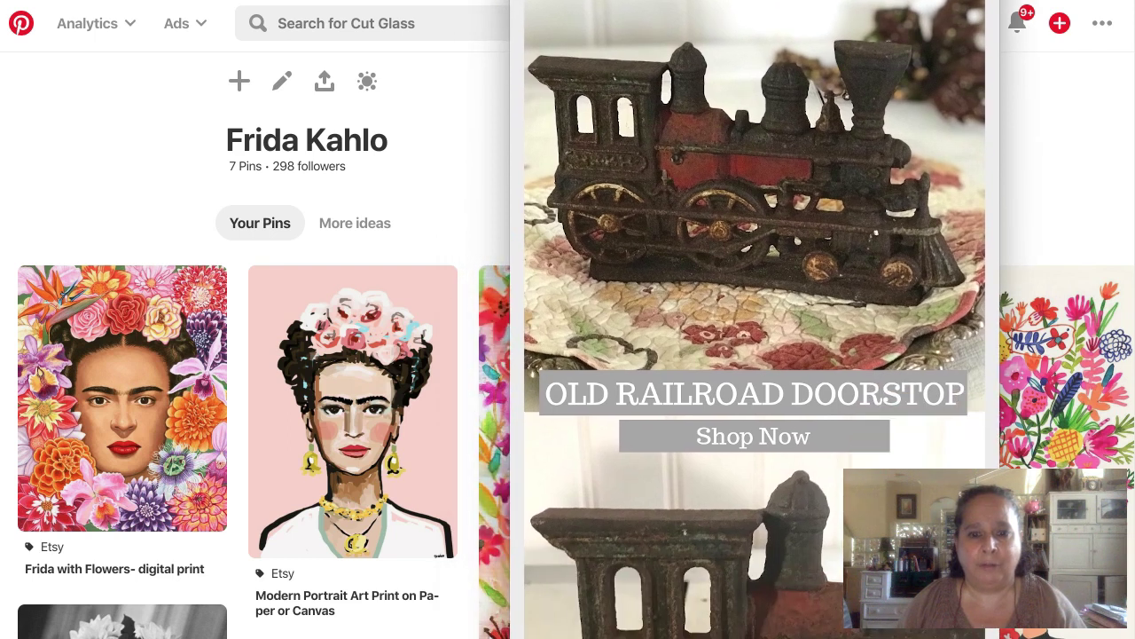
Switch to Etsy, open the SoGlamorouslyVintage shop page from Shop Manager, and look through the shop's item sections
drag(822, 15, 1134, 15)
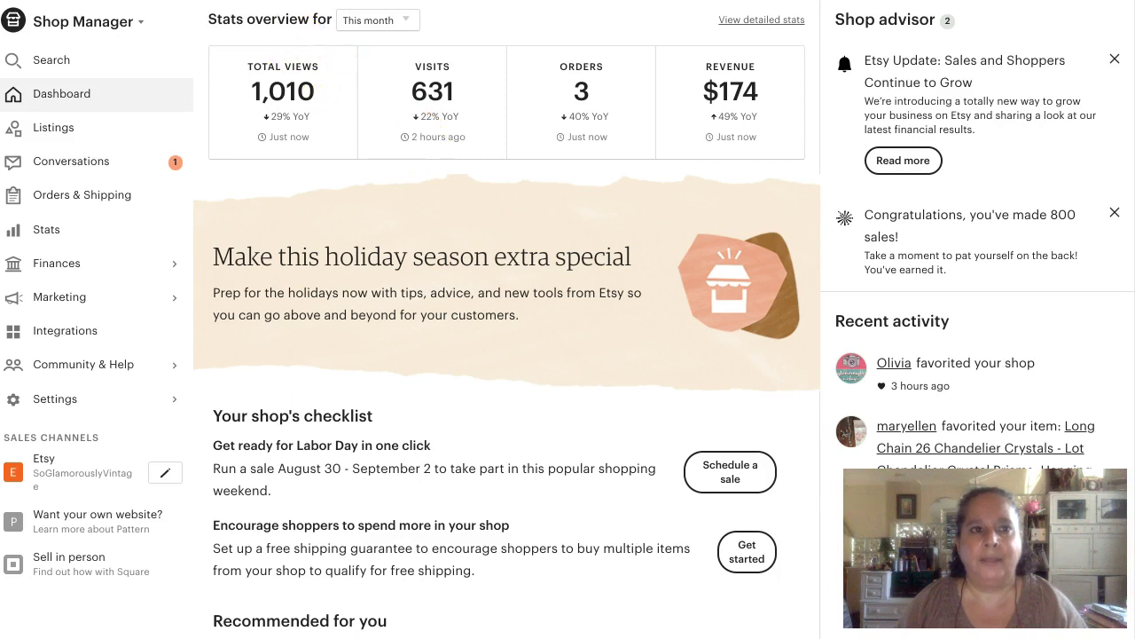
text(gla)
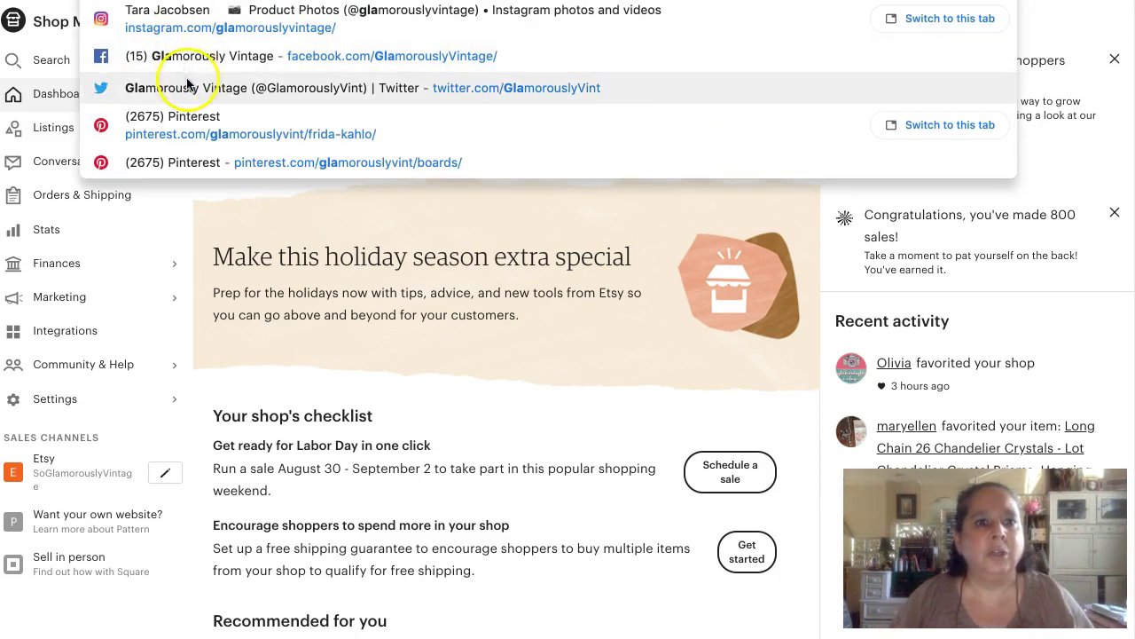
click(40, 479)
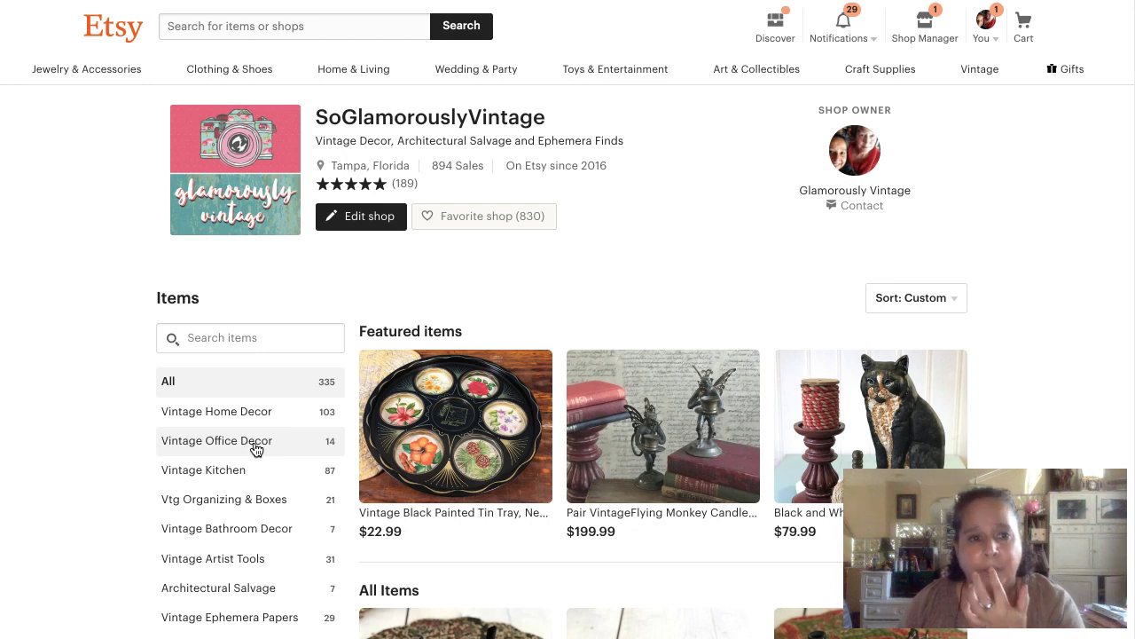
scroll(258, 449, down, 1)
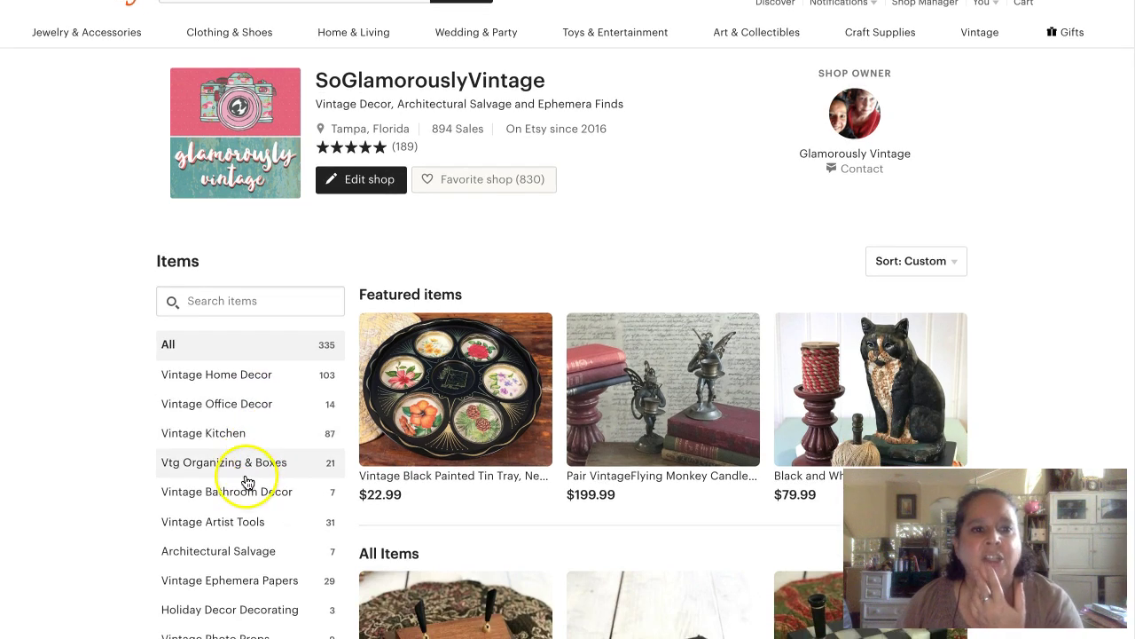
scroll(249, 477, down, 2)
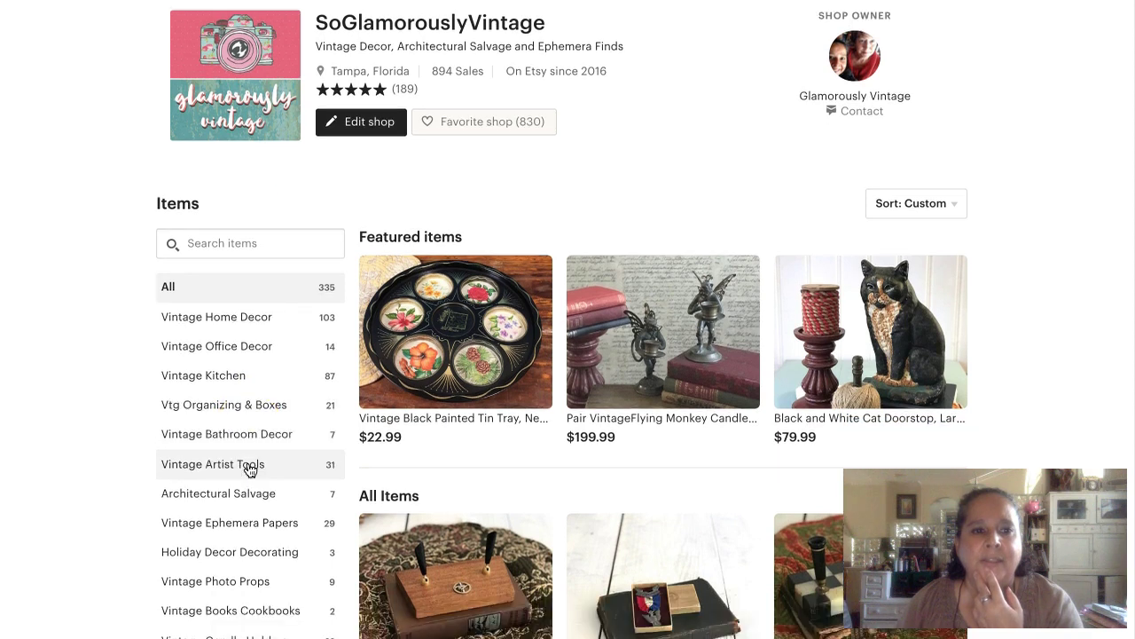
scroll(246, 471, down, 1)
click(254, 474)
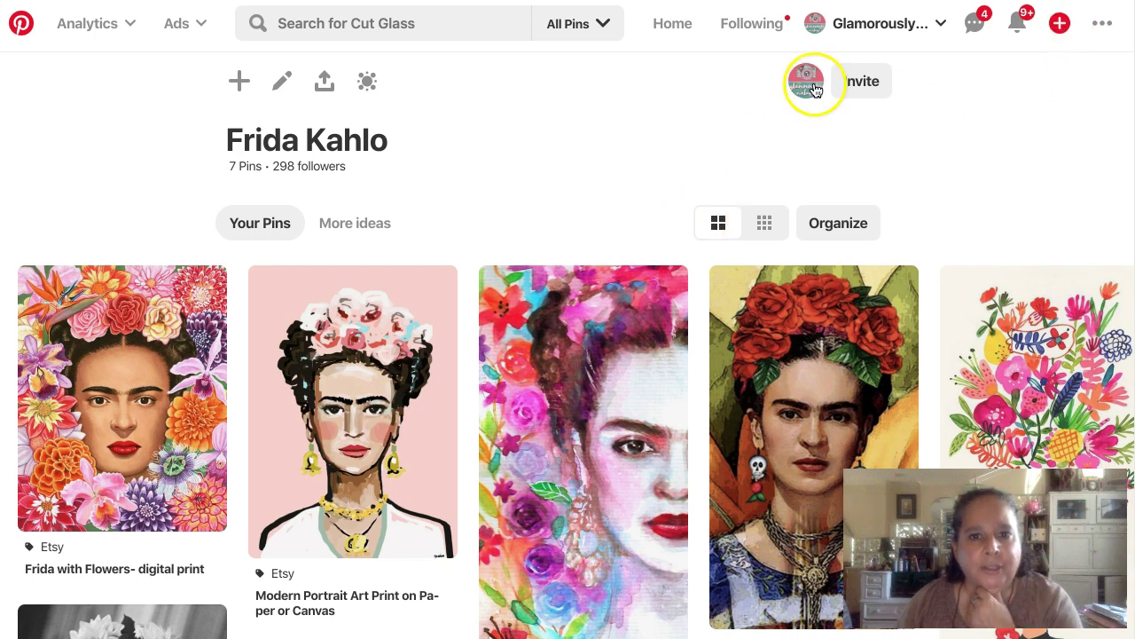
Switch back to Pinterest, open the boards of the Glamorously Vintage profile, and look through them down to the secret boards
click(806, 81)
click(409, 542)
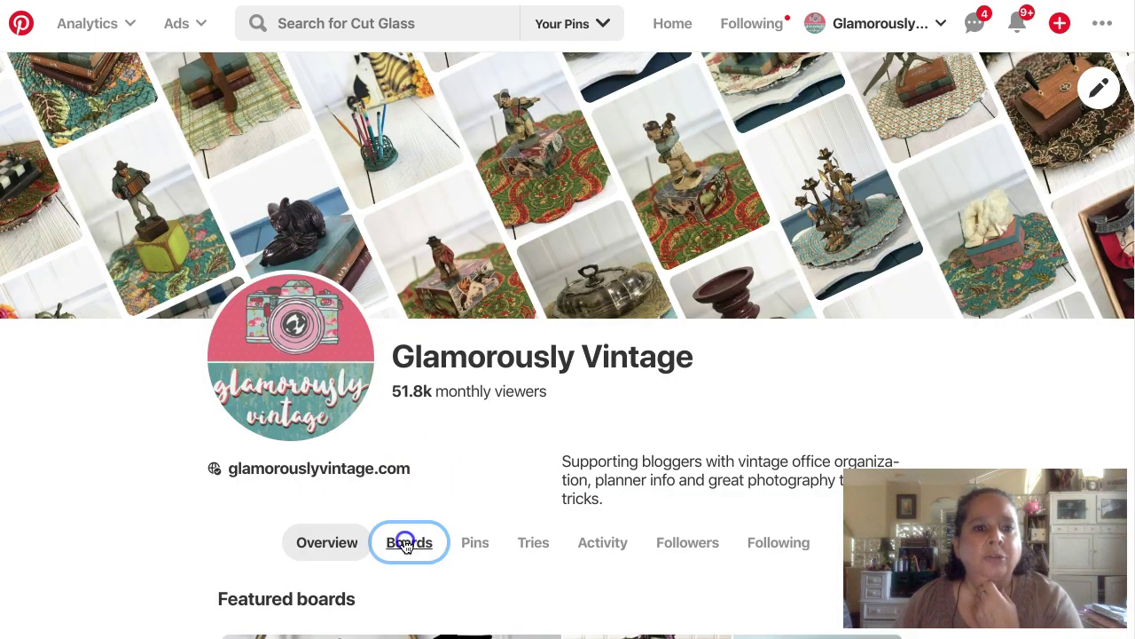
scroll(415, 266, down, 5)
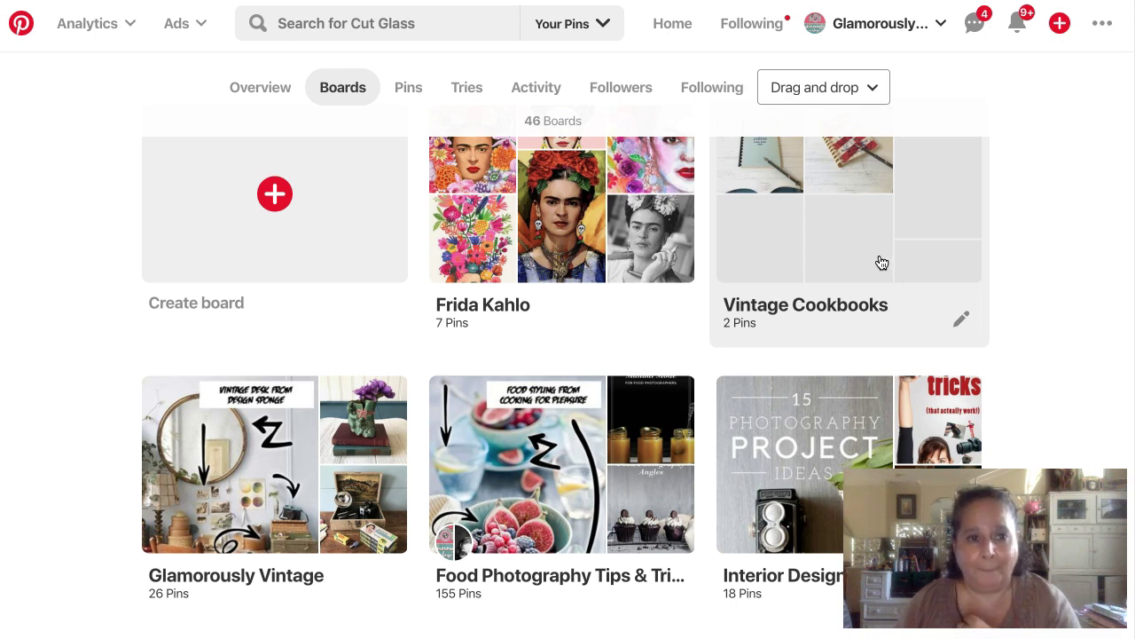
scroll(812, 290, down, 1)
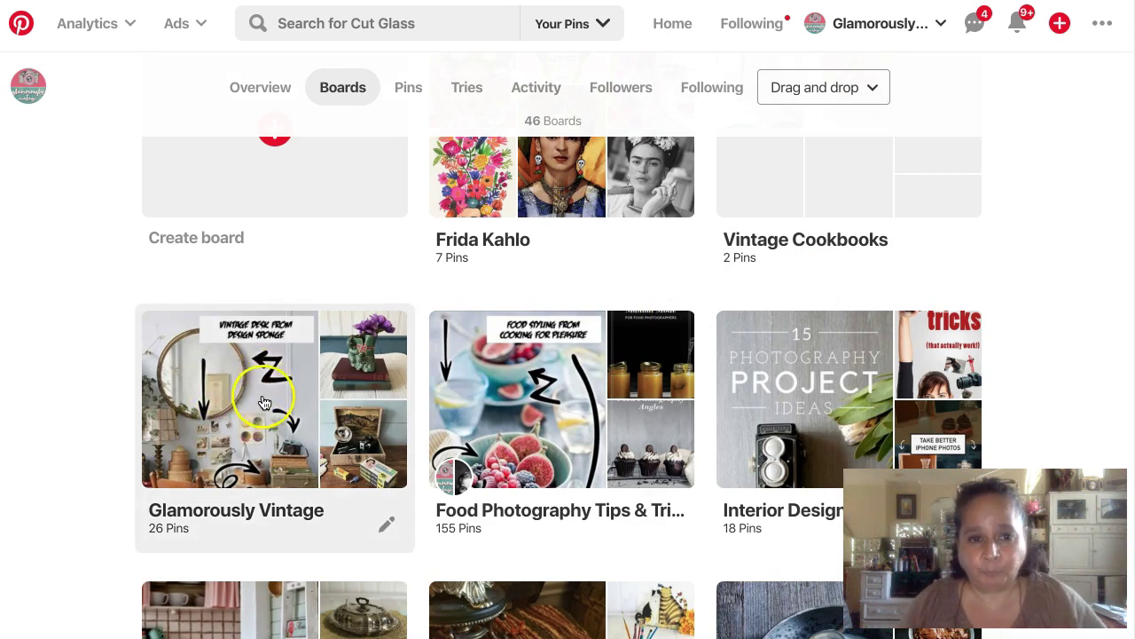
scroll(273, 379, down, 3)
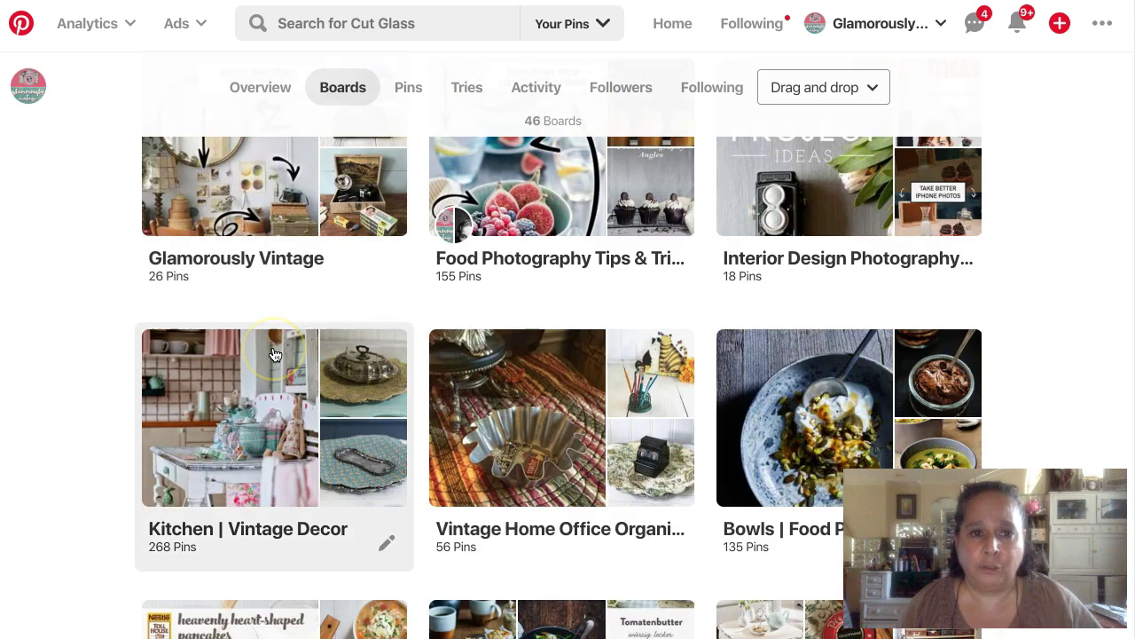
scroll(274, 355, down, 15)
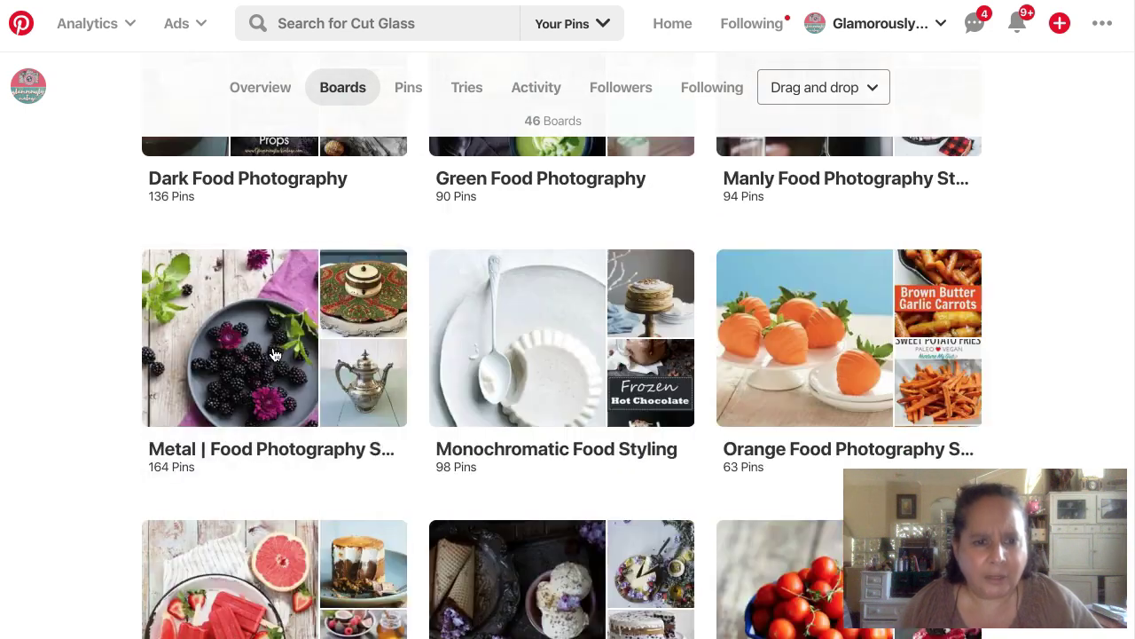
scroll(274, 355, down, 8)
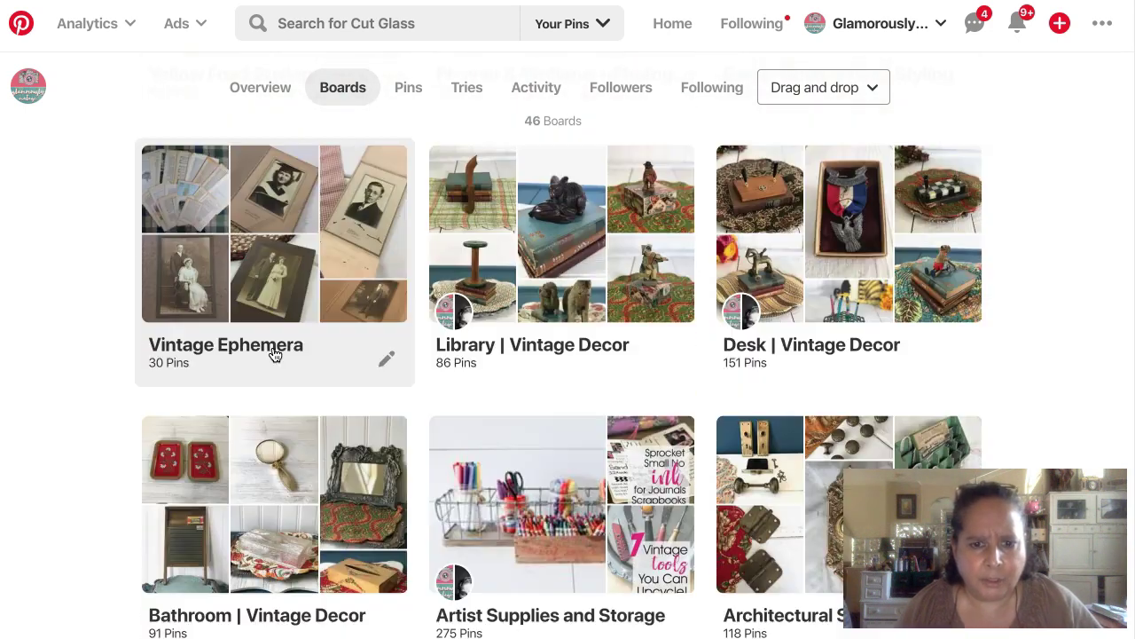
scroll(274, 354, down, 20)
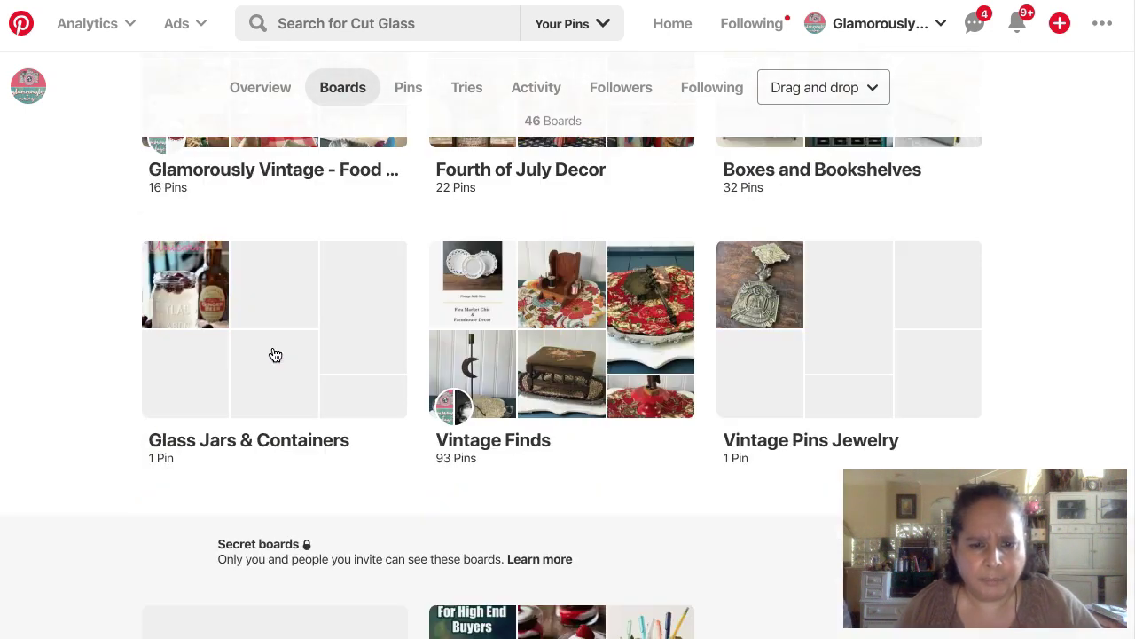
click(324, 335)
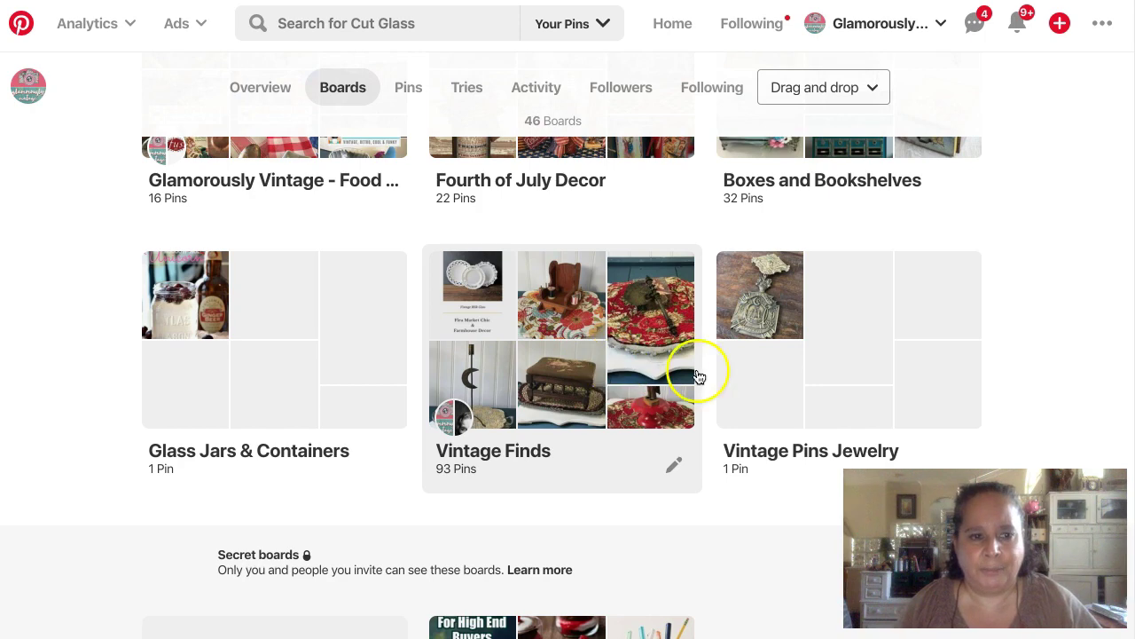
Go through the profile's boards again from the start, examining the food photography boards and the vintage decor boards
scroll(728, 346, up, 20)
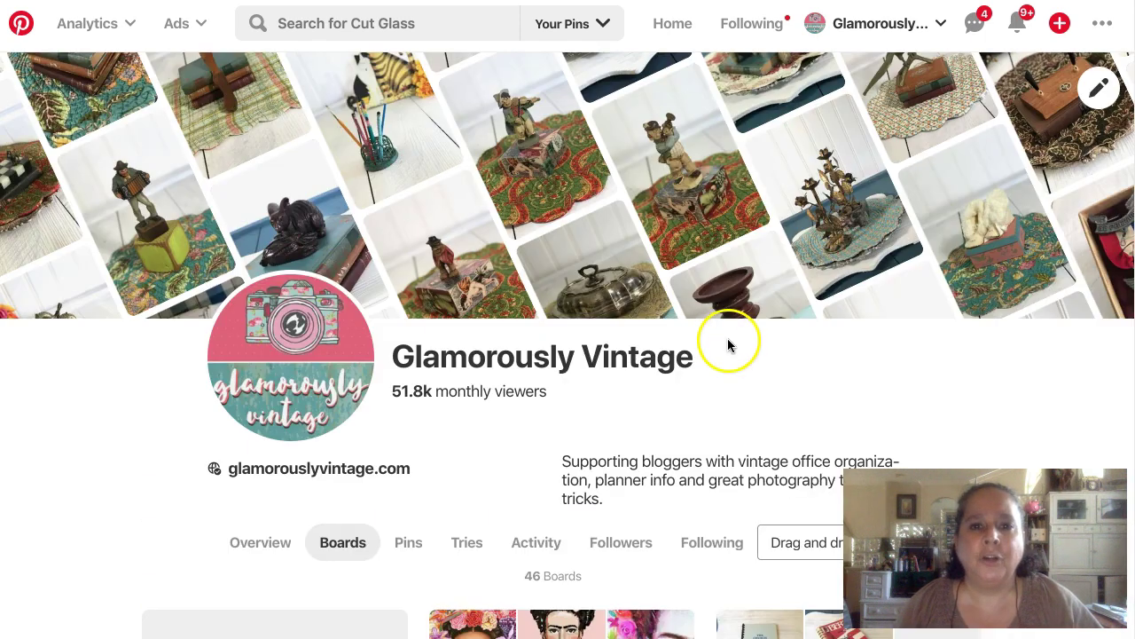
scroll(730, 347, down, 7)
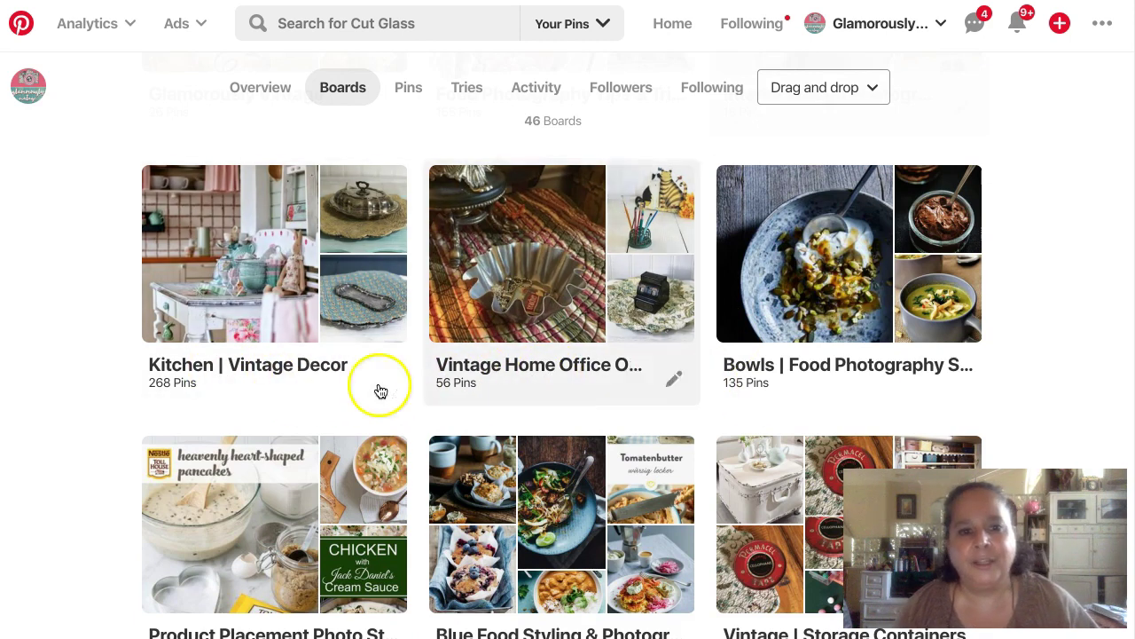
scroll(381, 387, down, 2)
scroll(368, 374, down, 3)
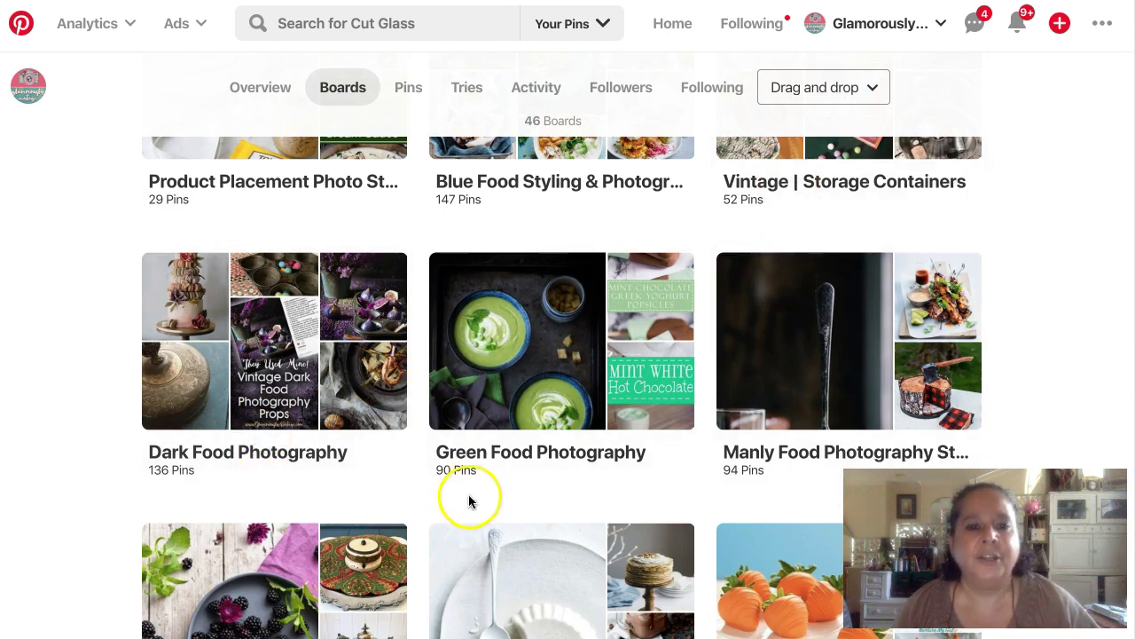
scroll(468, 494, down, 3)
scroll(470, 499, down, 3)
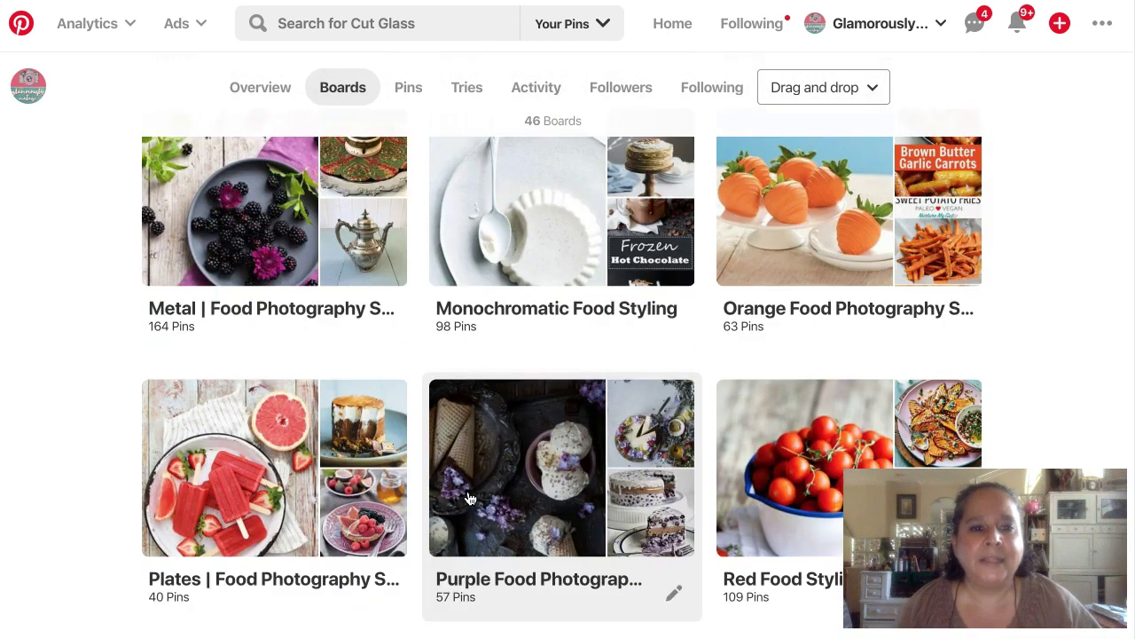
scroll(470, 498, down, 4)
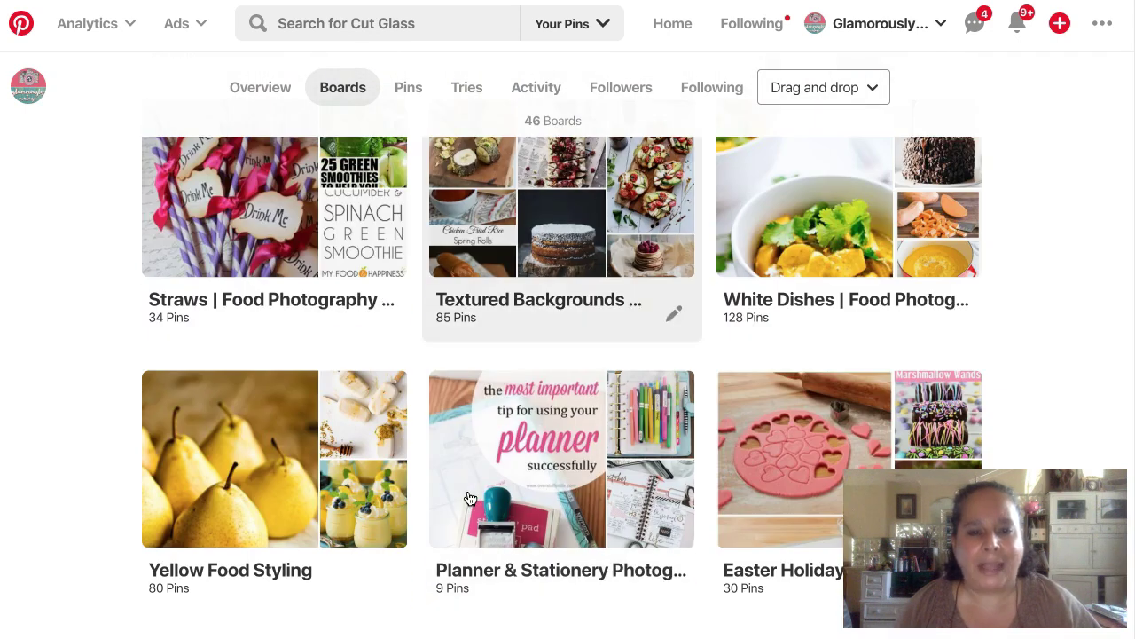
scroll(470, 499, down, 4)
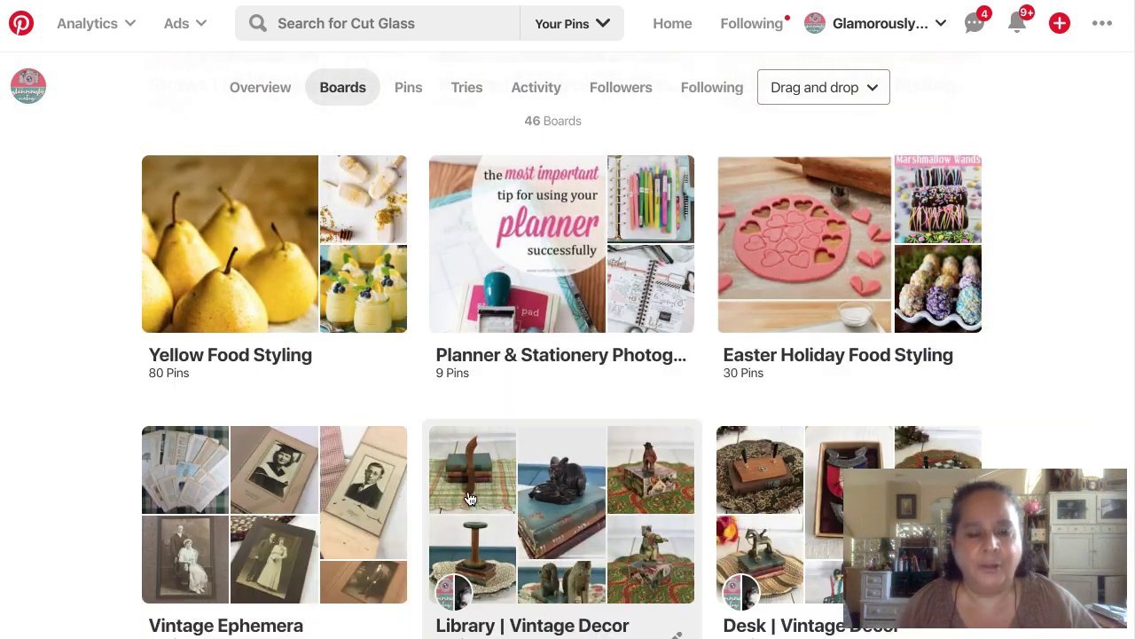
scroll(469, 497, down, 1)
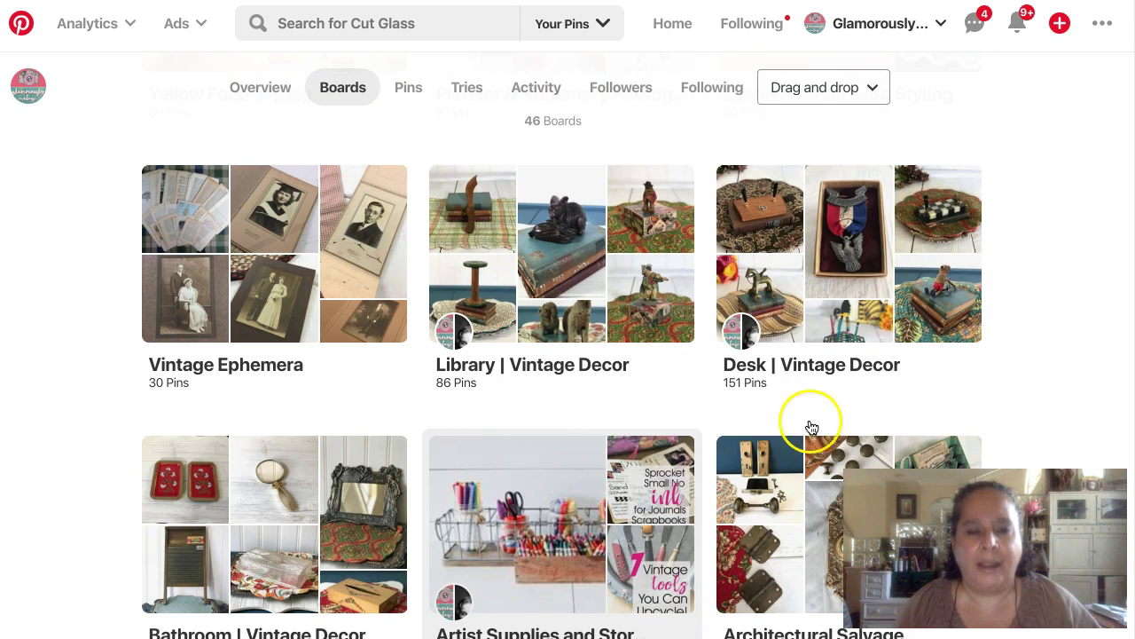
Open the "Desk | Vintage Decor" board and look over its first pins
click(759, 235)
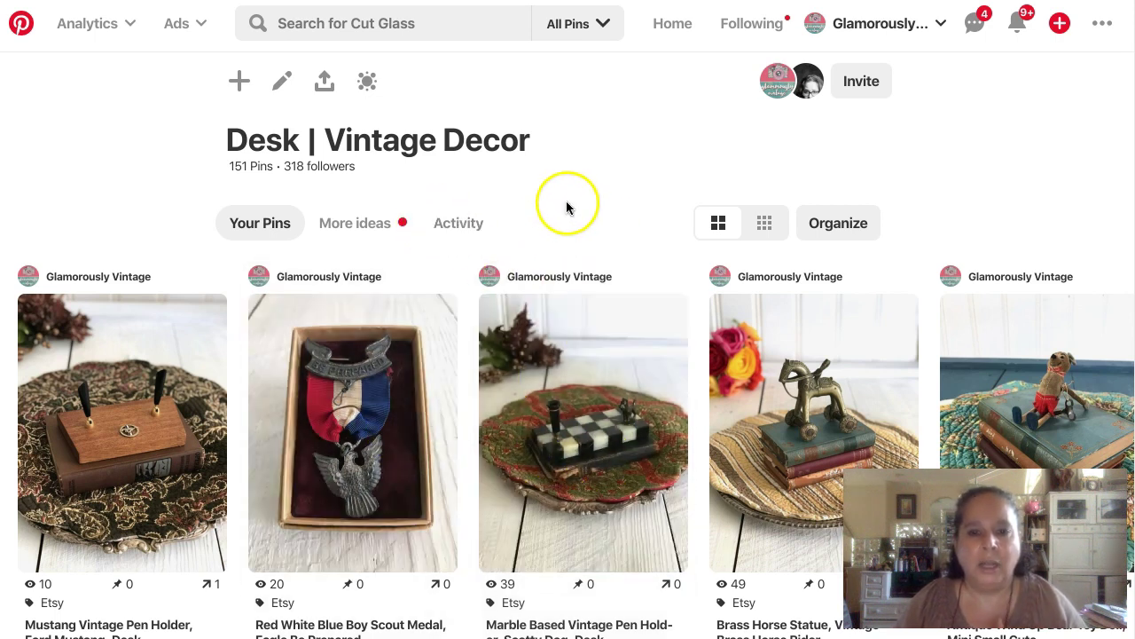
scroll(555, 260, down, 1)
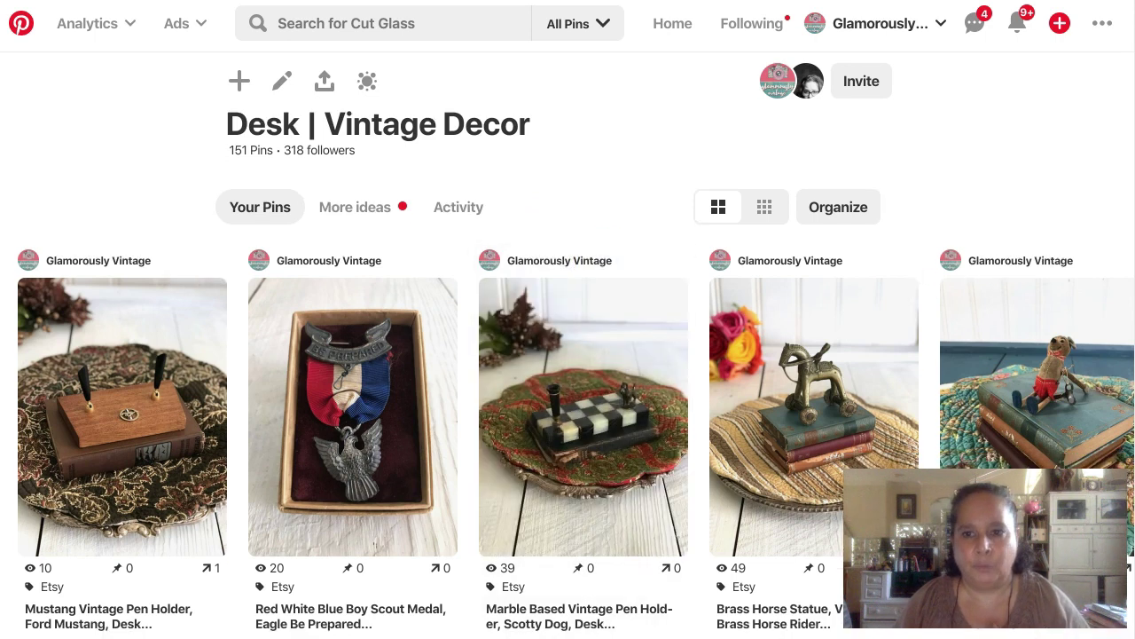
scroll(515, 314, down, 1)
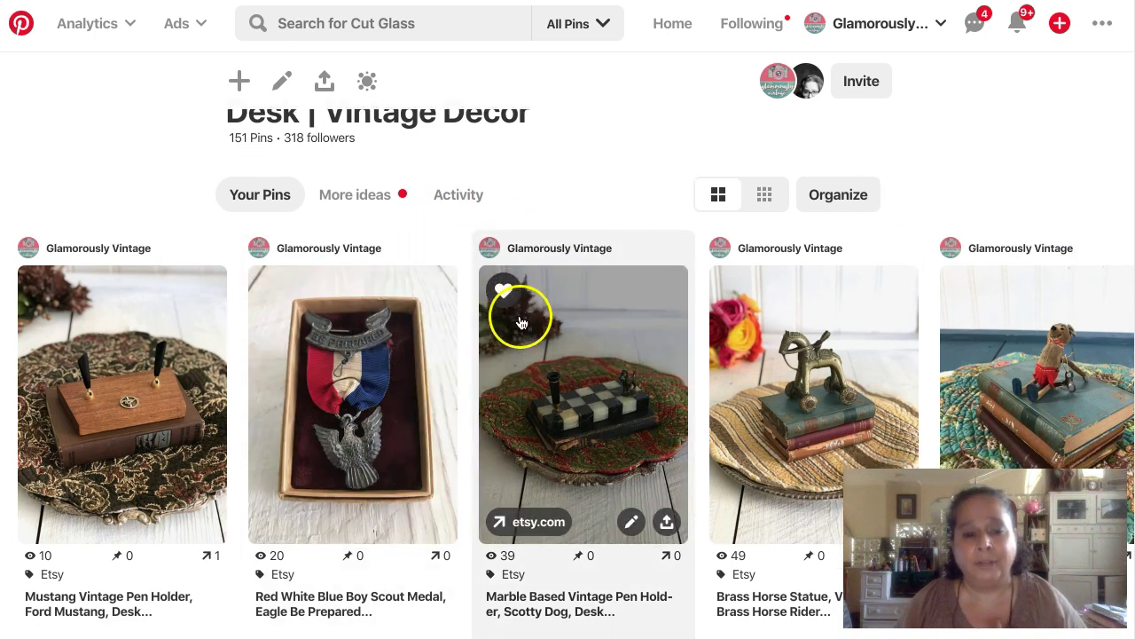
scroll(514, 317, up, 2)
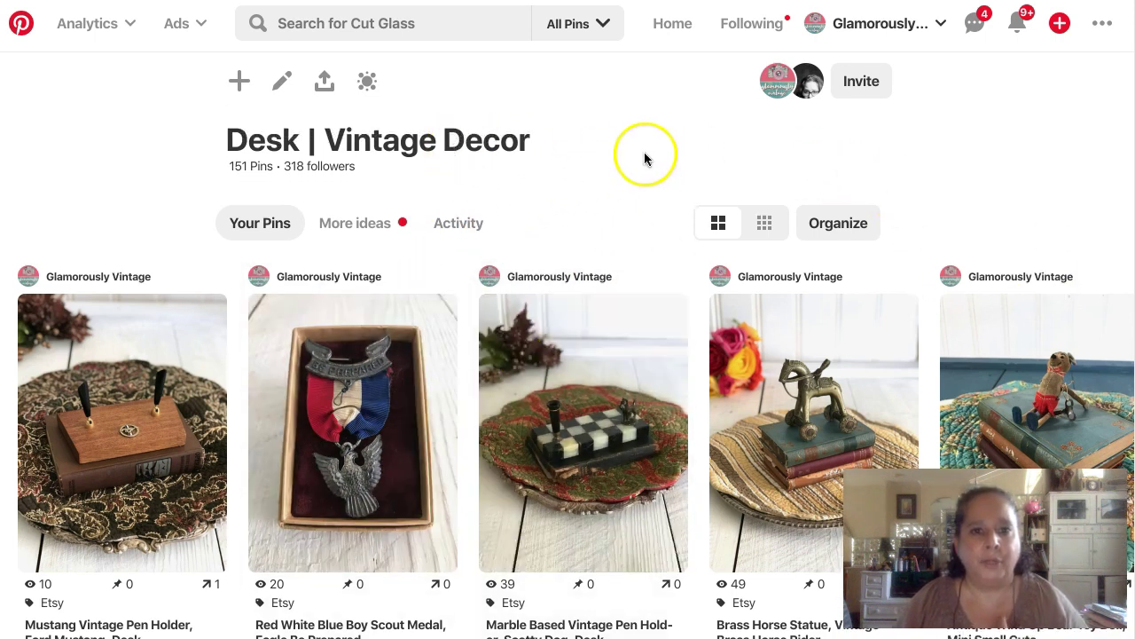
View the group members of the desk board and return to the boards of the Glamorously Vintage profile
click(768, 85)
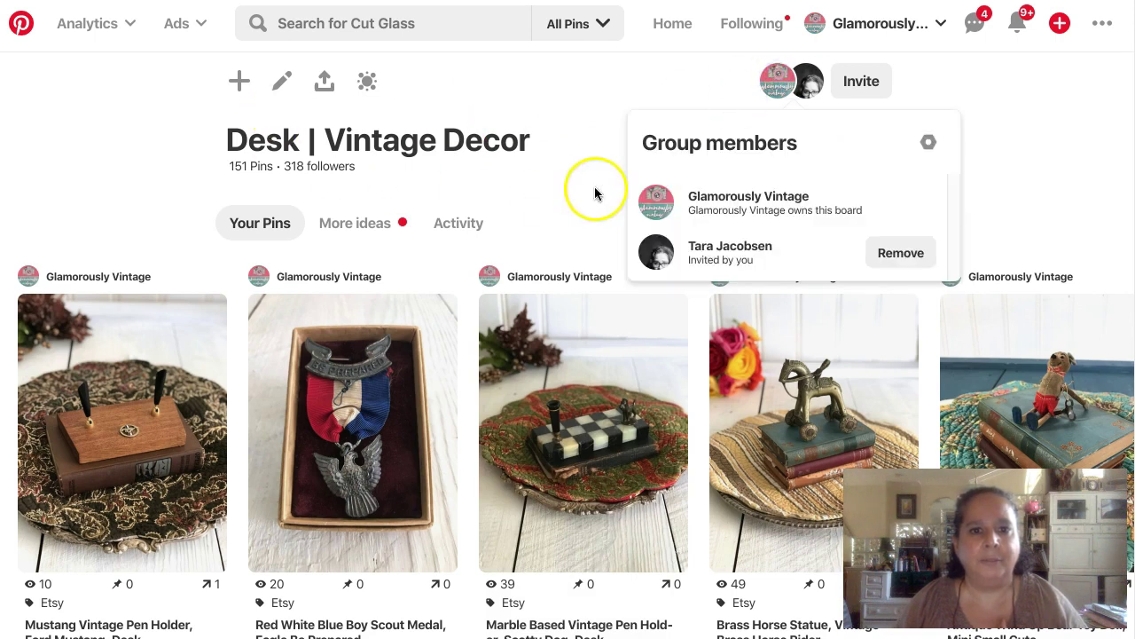
click(657, 197)
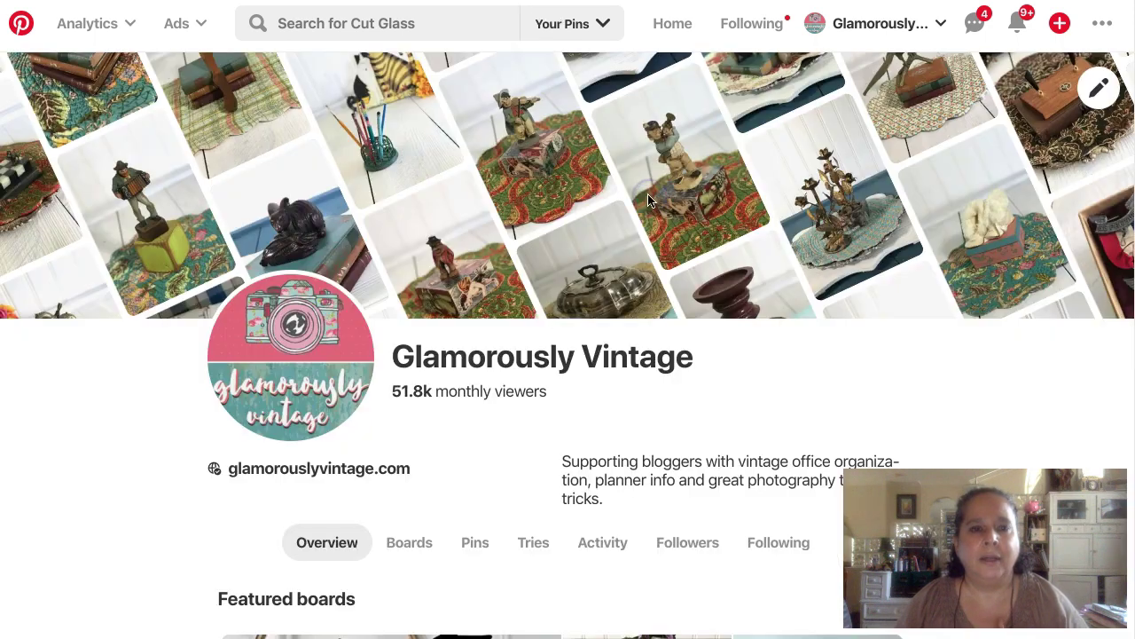
click(411, 541)
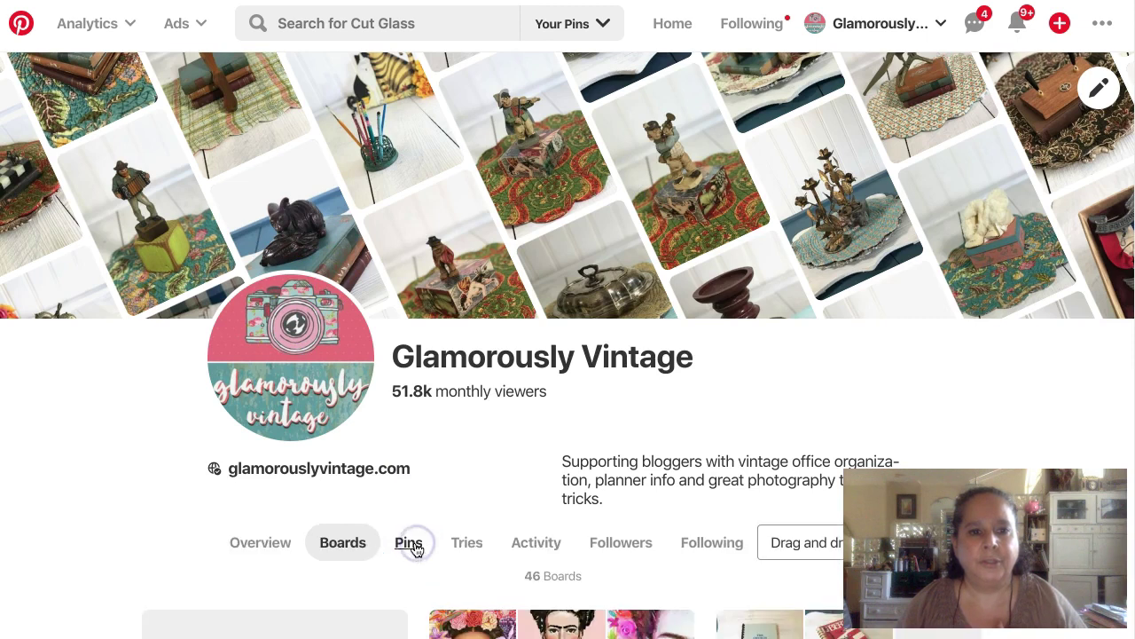
Create a public board named "Vintage Doorstops" and dismiss the suggested pins without saving any
scroll(190, 240, down, 5)
scroll(203, 223, up, 1)
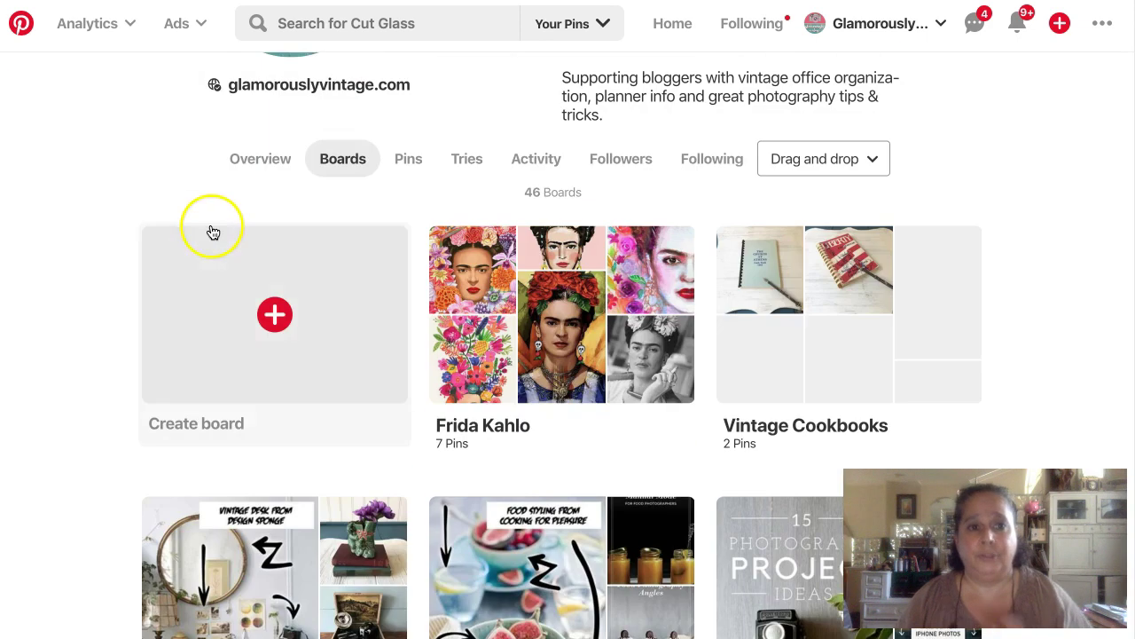
click(276, 319)
click(539, 409)
text(Vintage Doorstops)
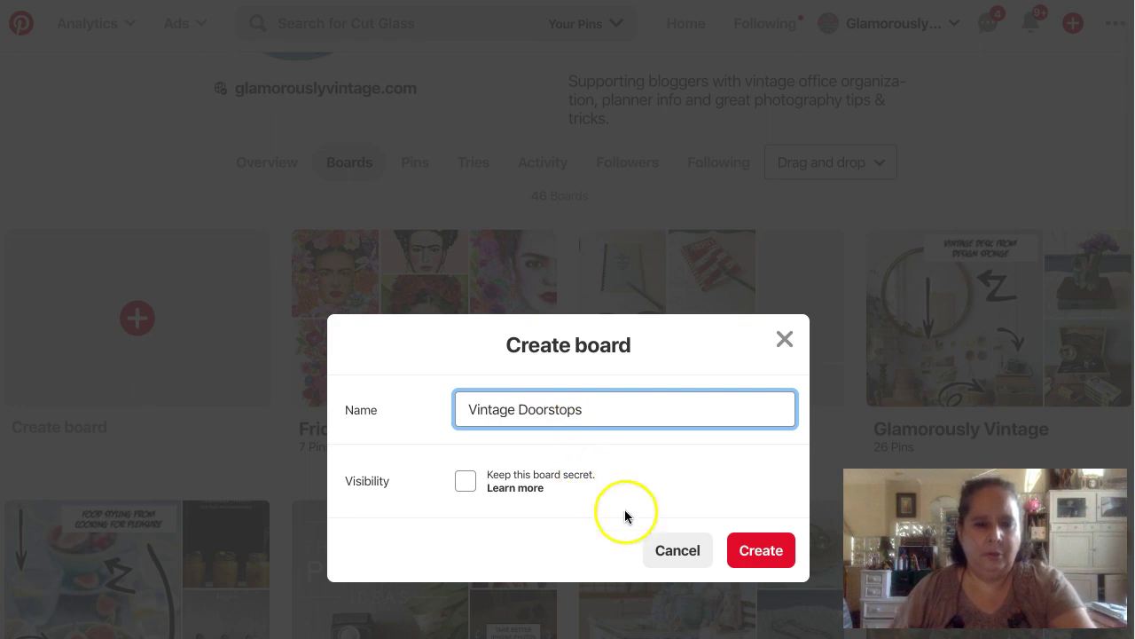
click(755, 548)
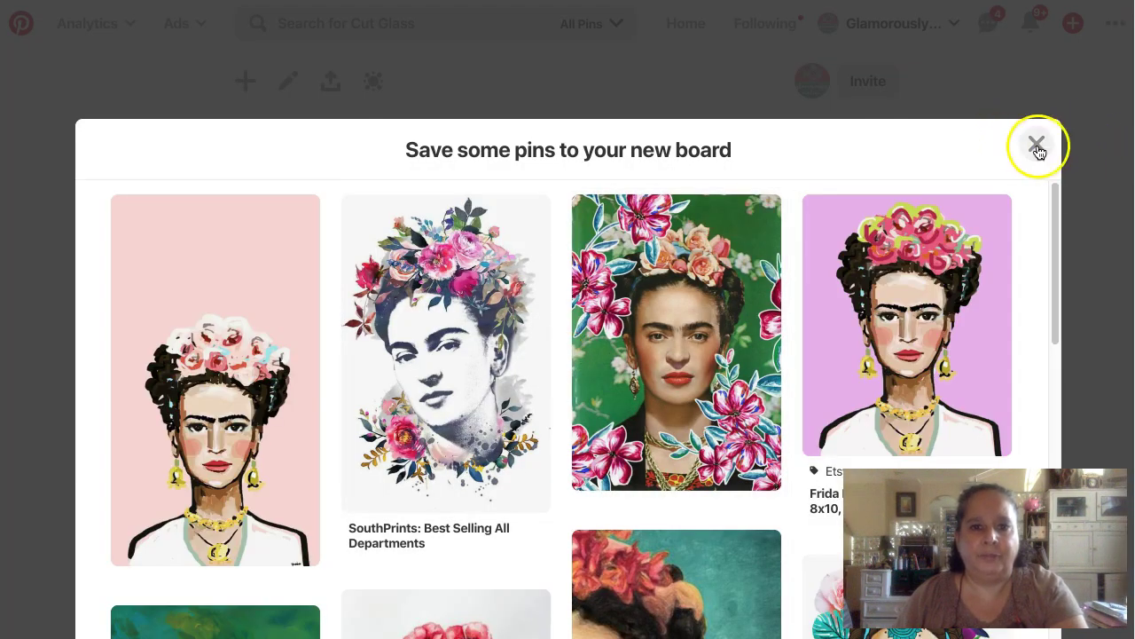
click(1035, 148)
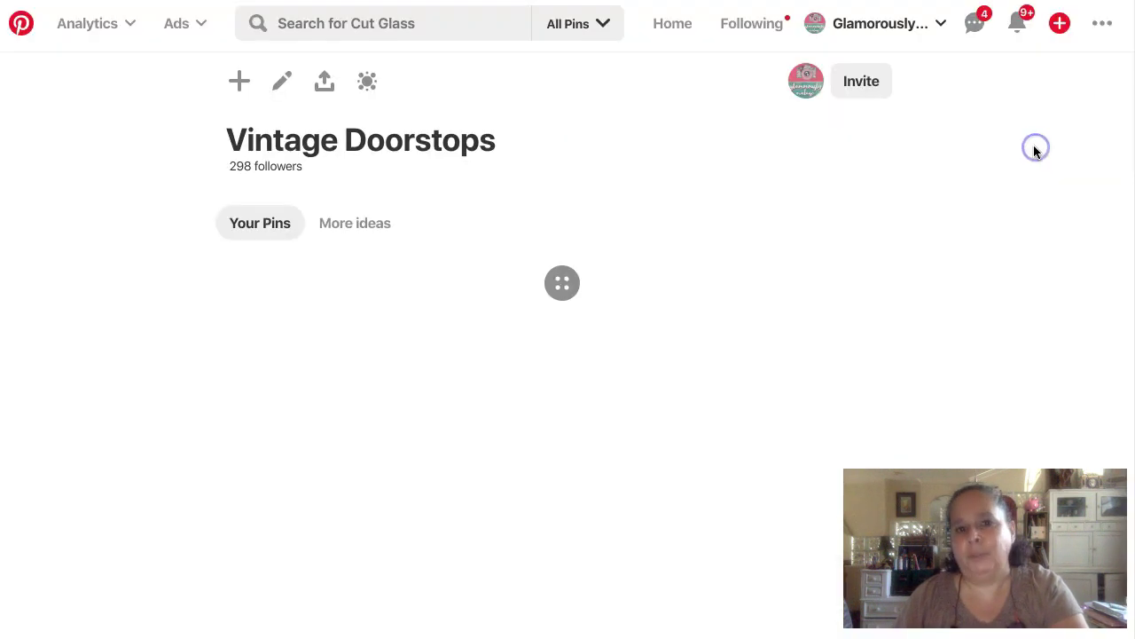
Give the board the description "Vintage doorstops from the ages. Find all kinds of unique and creative products from days gone by!" and the category Home decor
click(281, 83)
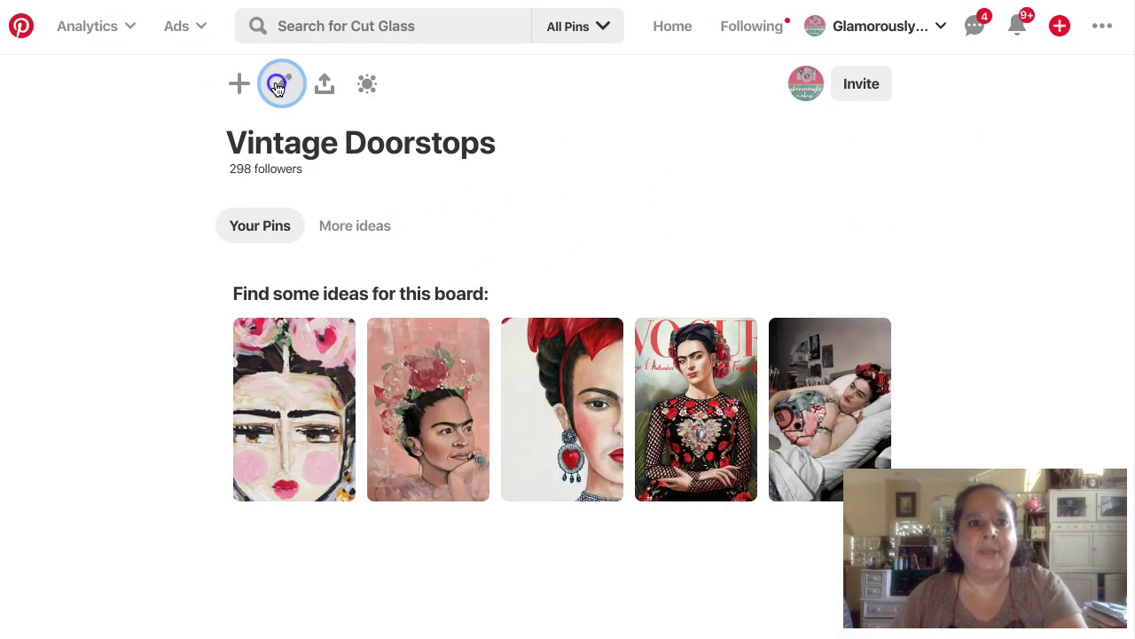
click(504, 331)
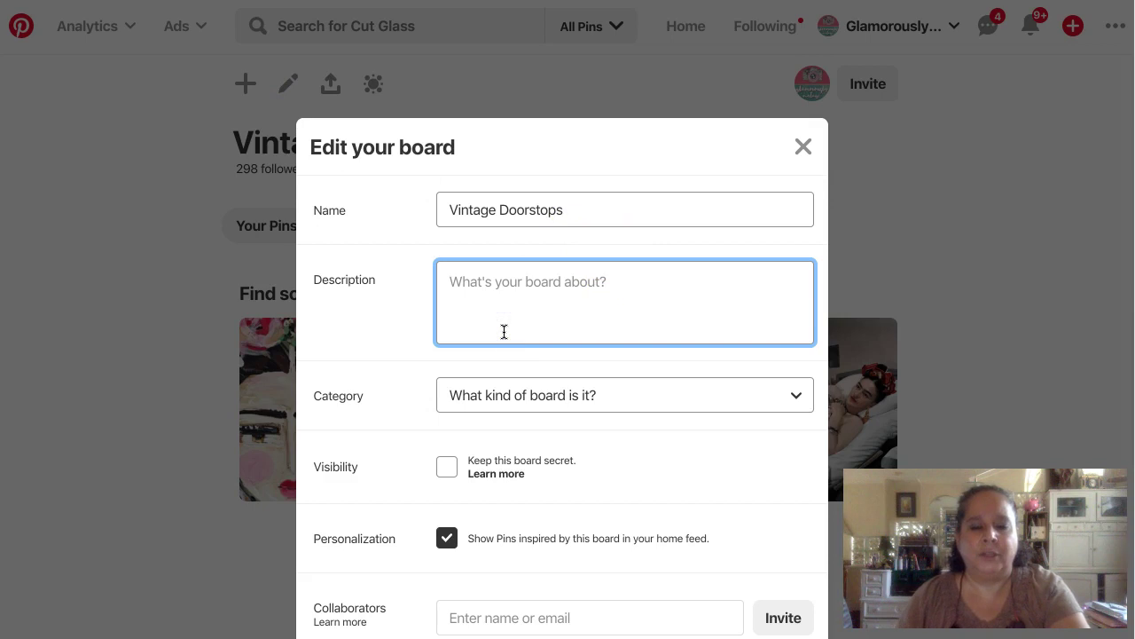
text(V)
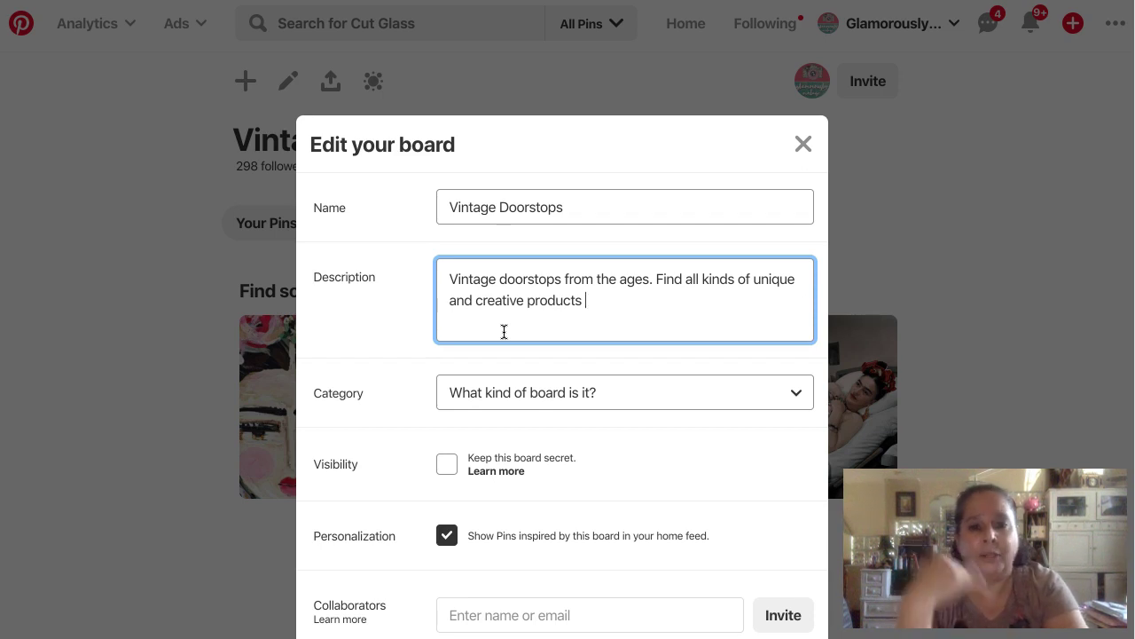
click(610, 399)
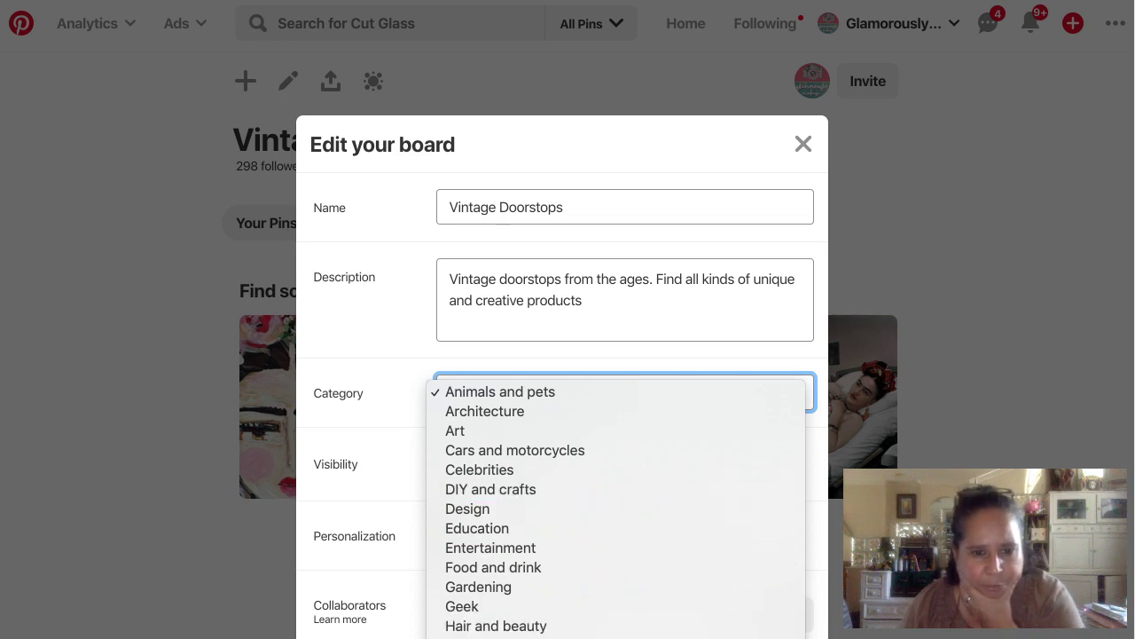
click(603, 638)
click(603, 306)
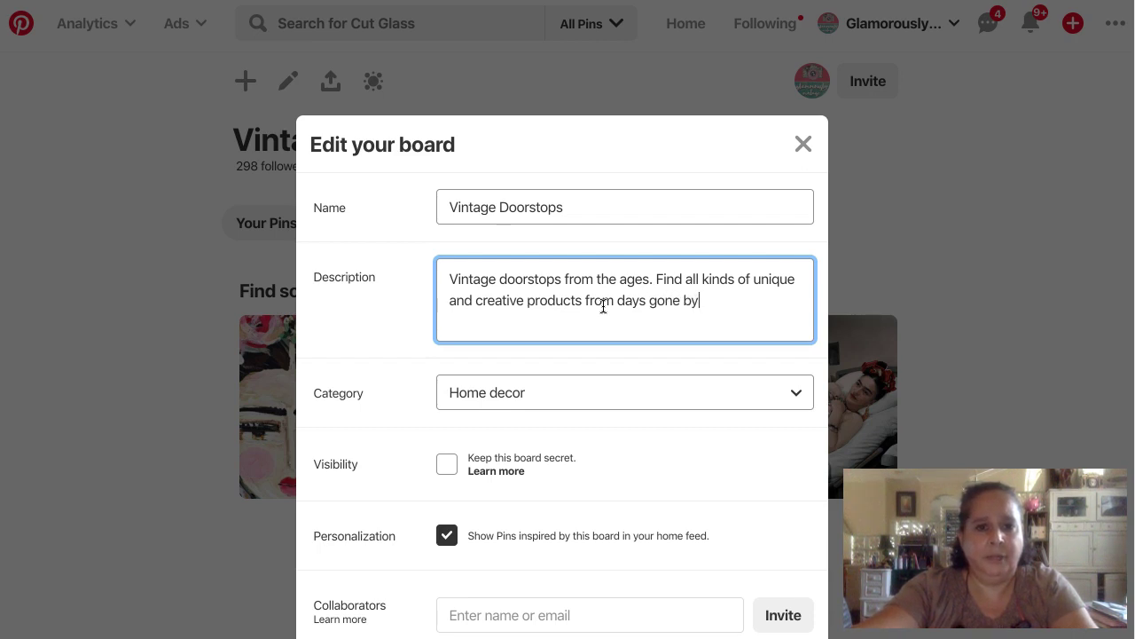
text(!)
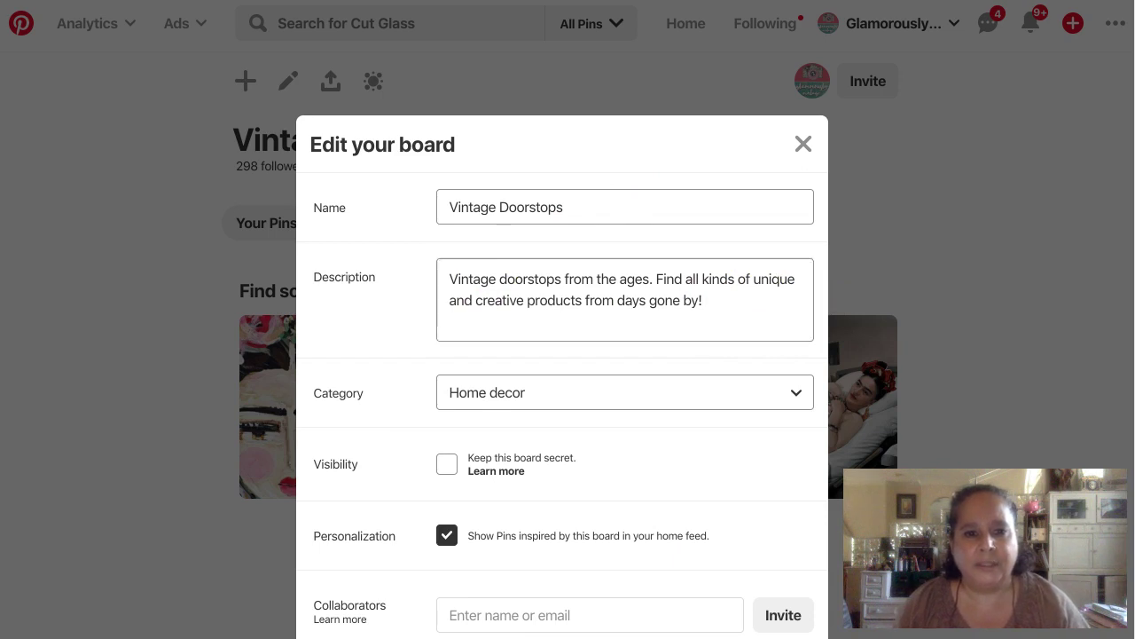
click(714, 562)
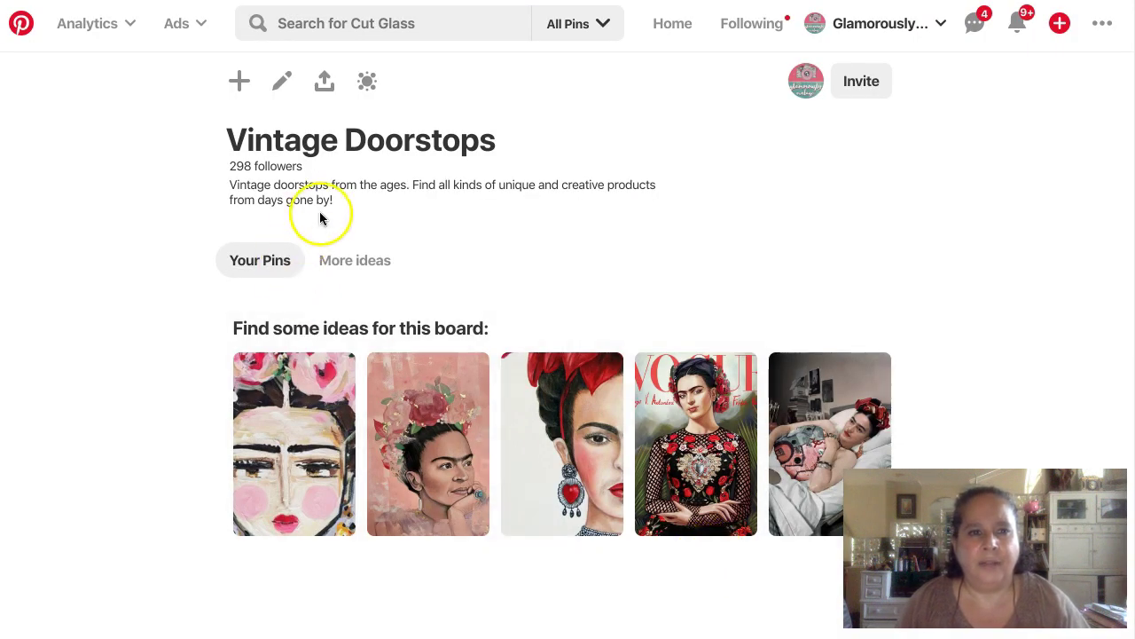
Search all pins for "vintage doorstops"
click(372, 34)
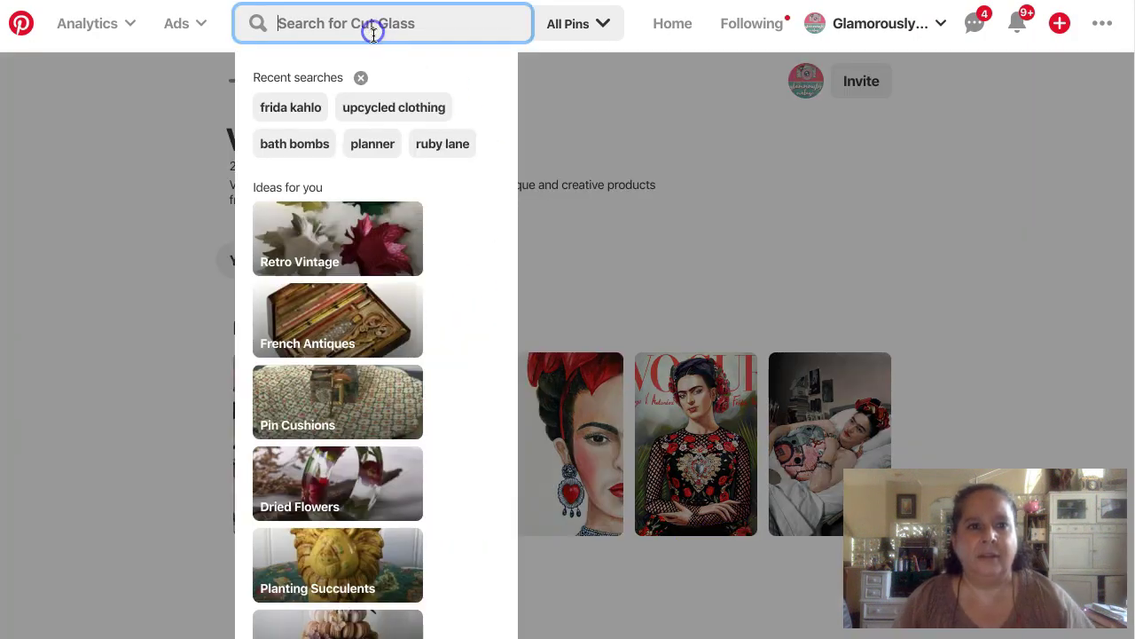
text(vin)
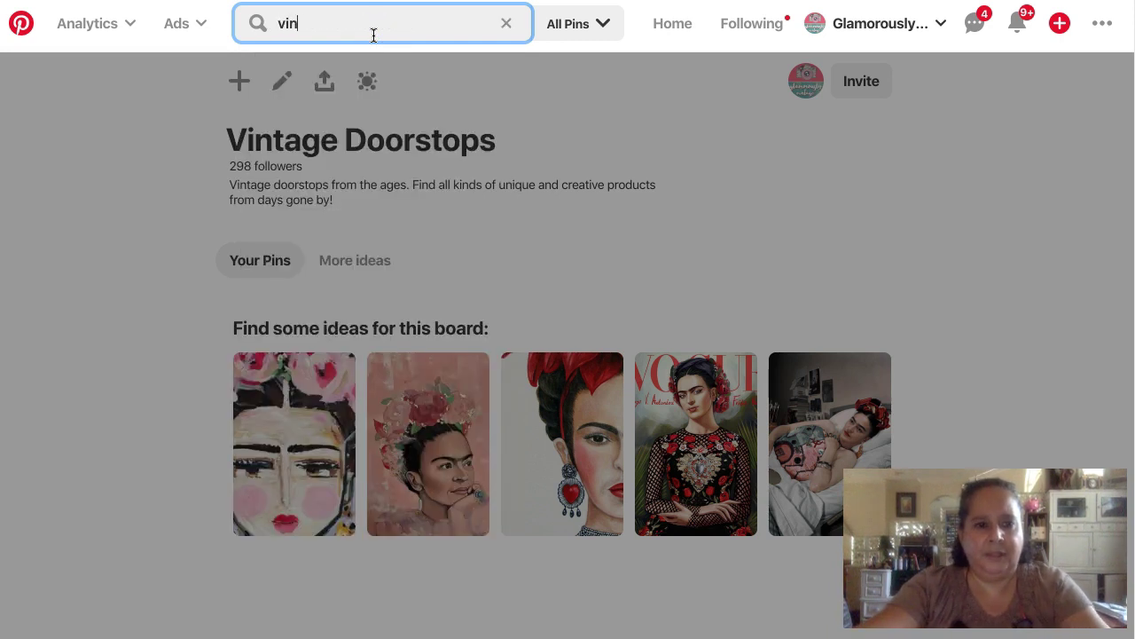
text(tage doorstops)
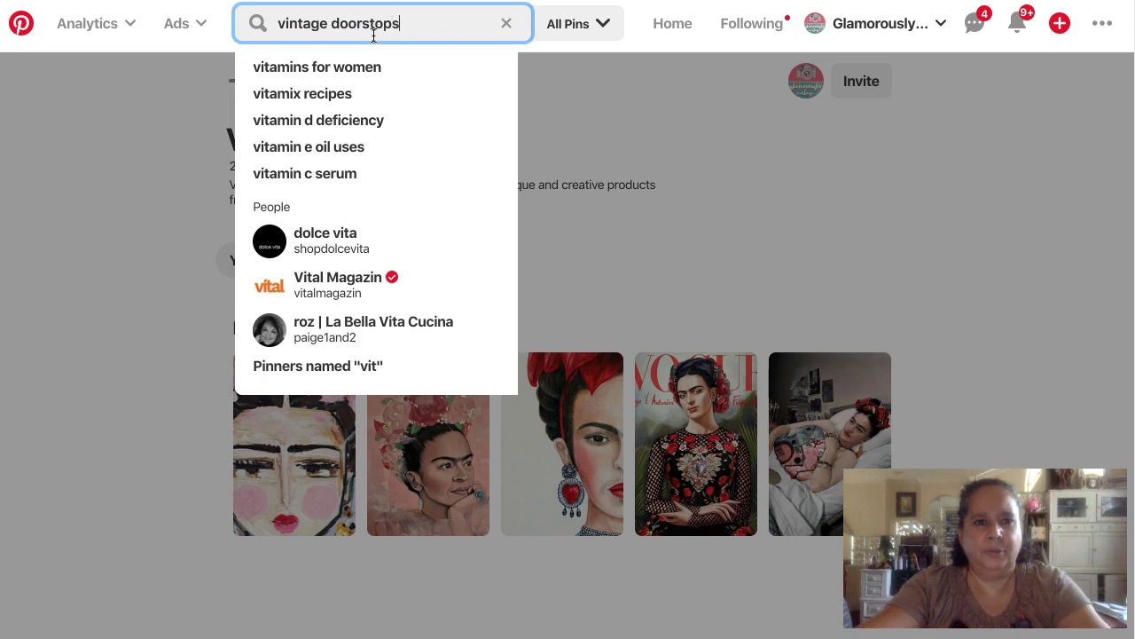
key(Return)
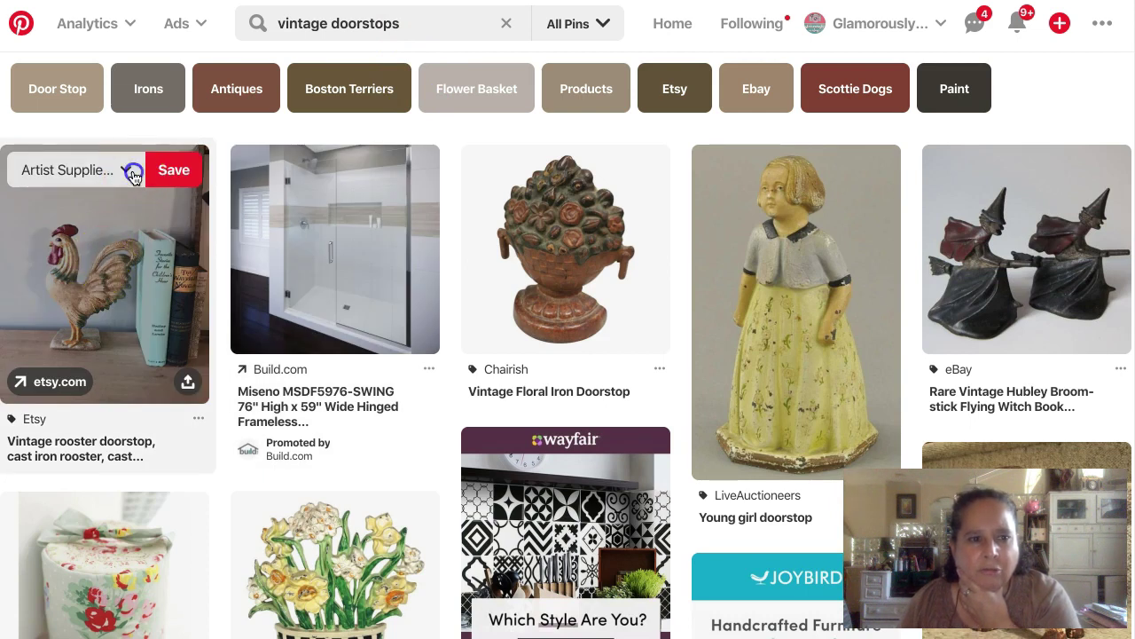
Try to save the Etsy rooster doorstop pin to the Vintage Doorstops board, looking the board up by name
click(133, 177)
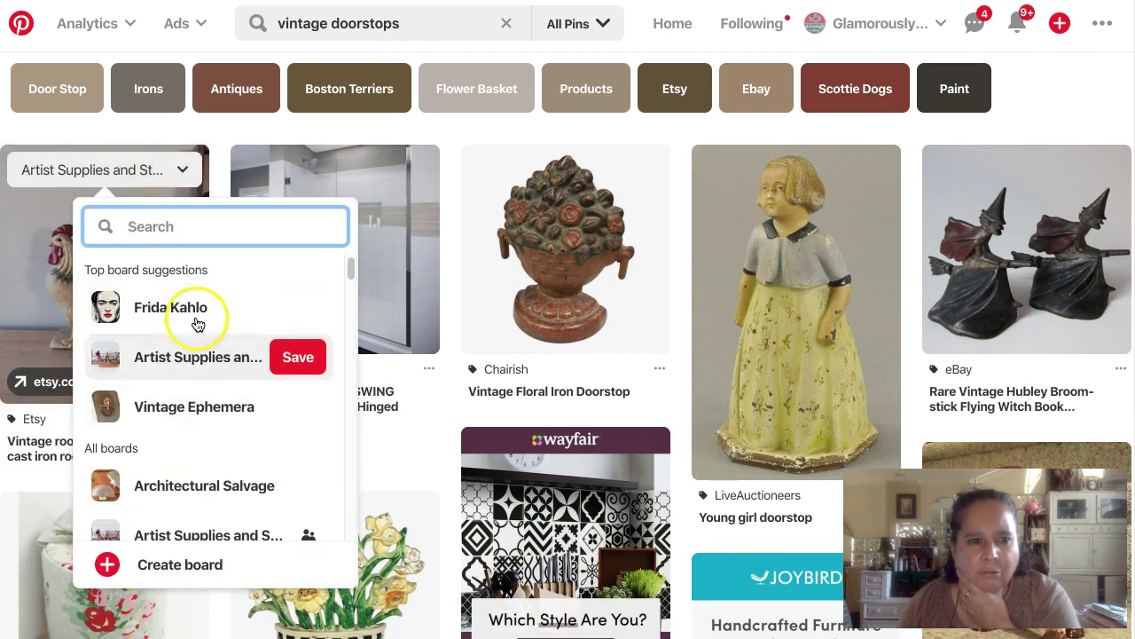
text(vinr)
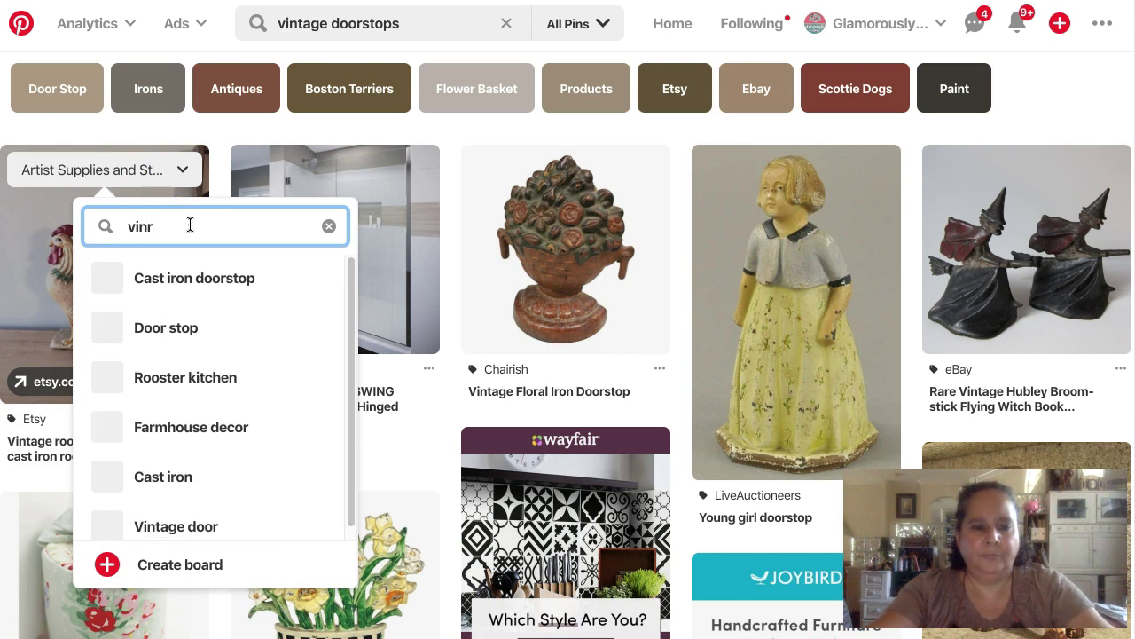
text(F)
key(BackSpace)
key(BackSpace)
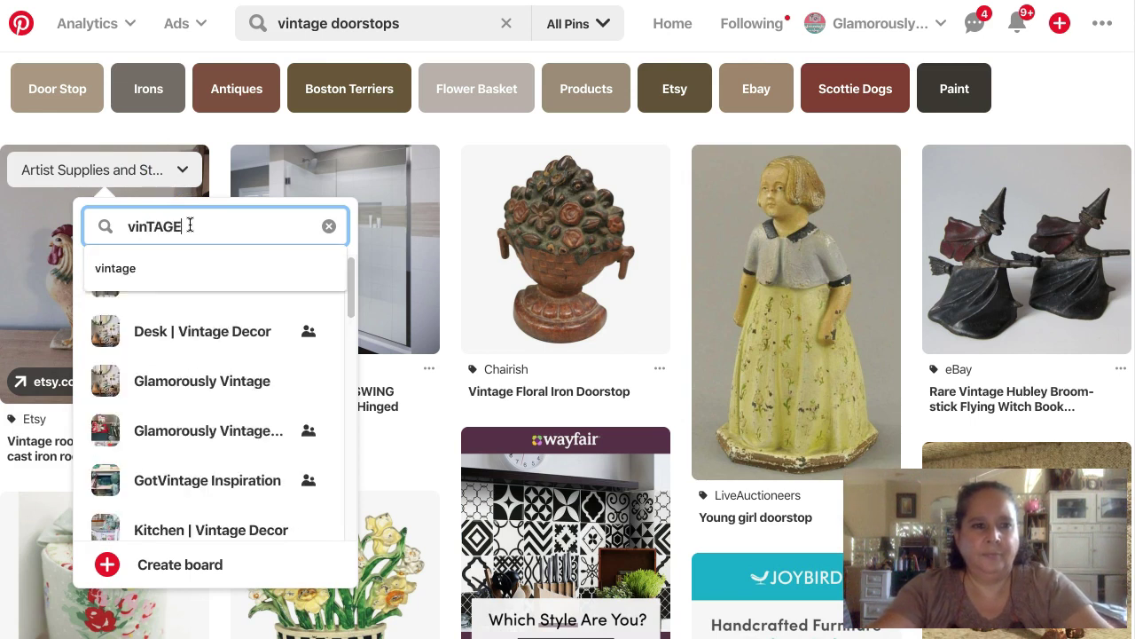
text(TAGE door)
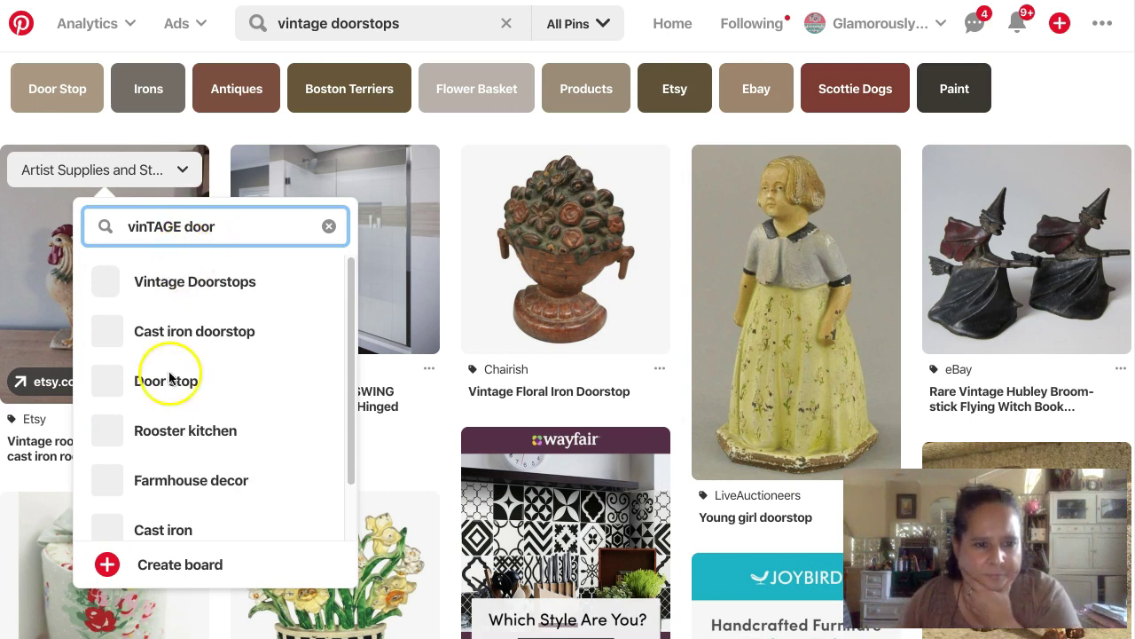
mouse_move(212, 288)
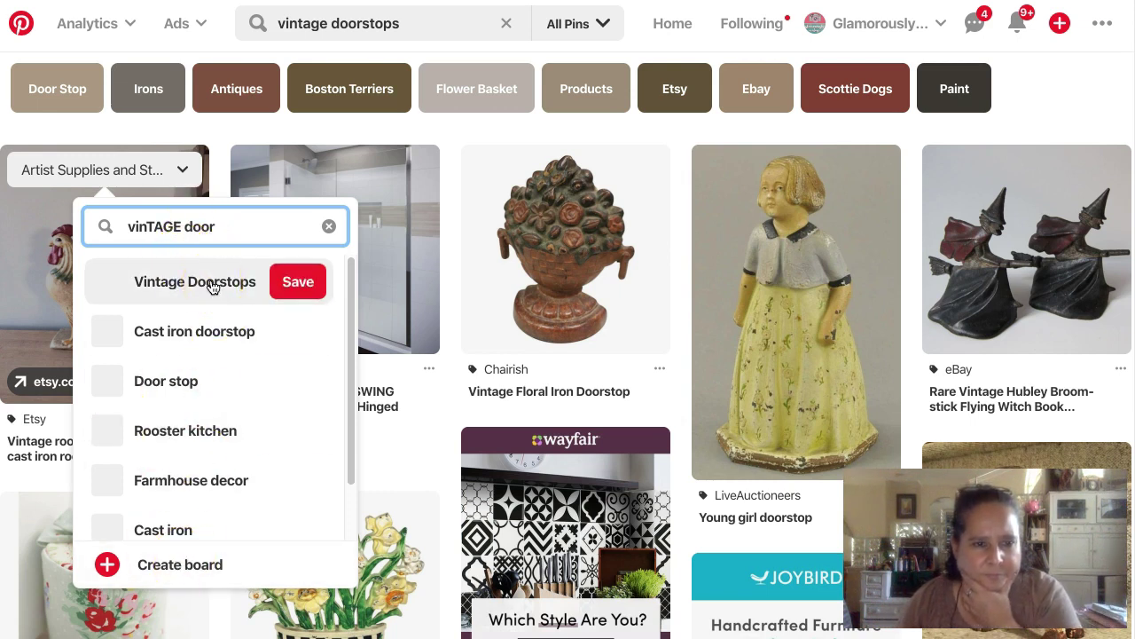
click(38, 224)
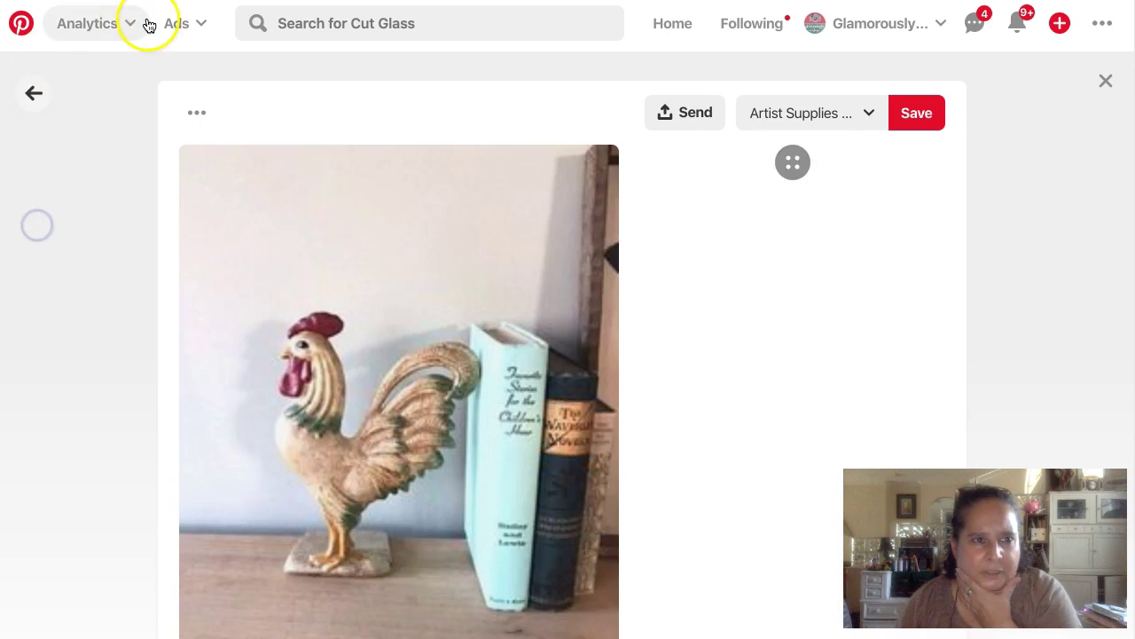
Return to the boards of the Glamorously Vintage profile and check the Vintage Doorstops board for saved pins
click(815, 25)
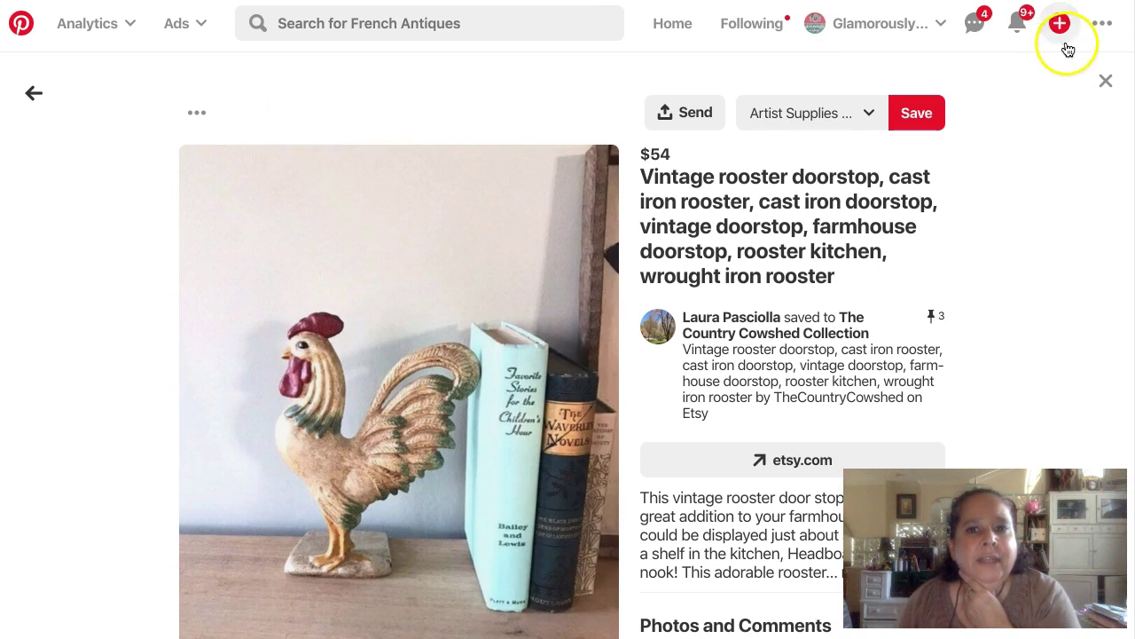
click(843, 27)
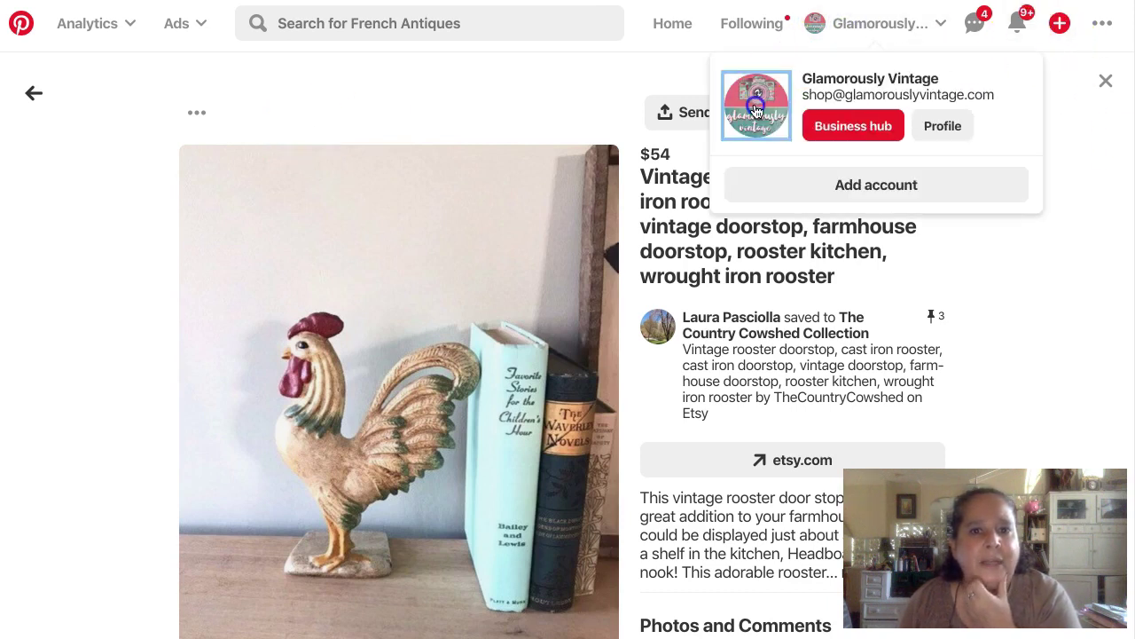
scroll(572, 330, down, 6)
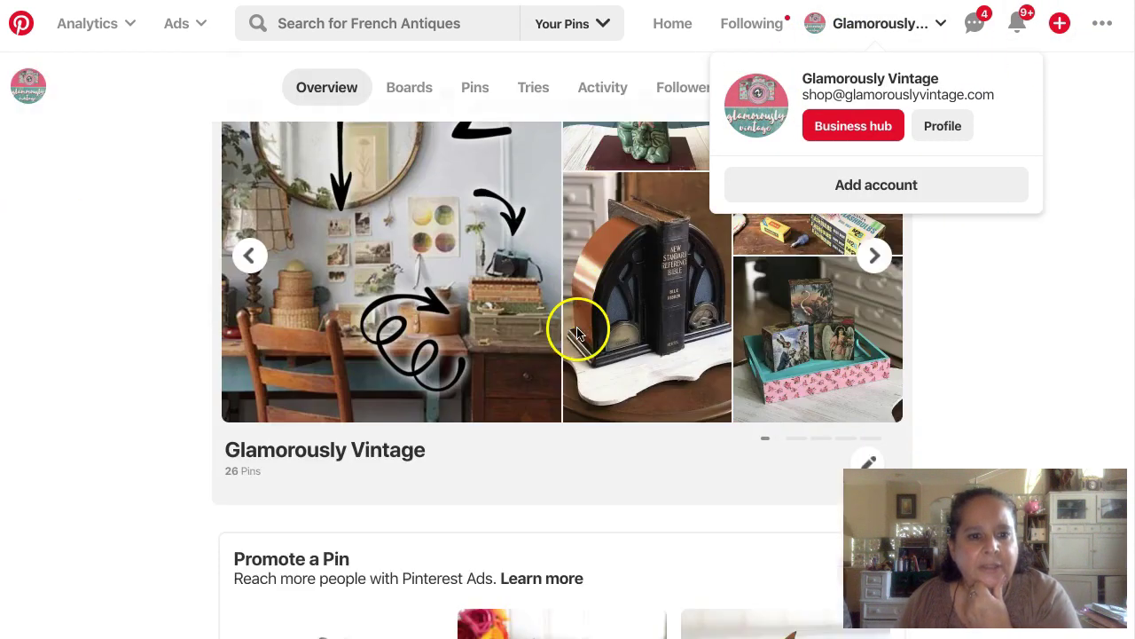
click(407, 85)
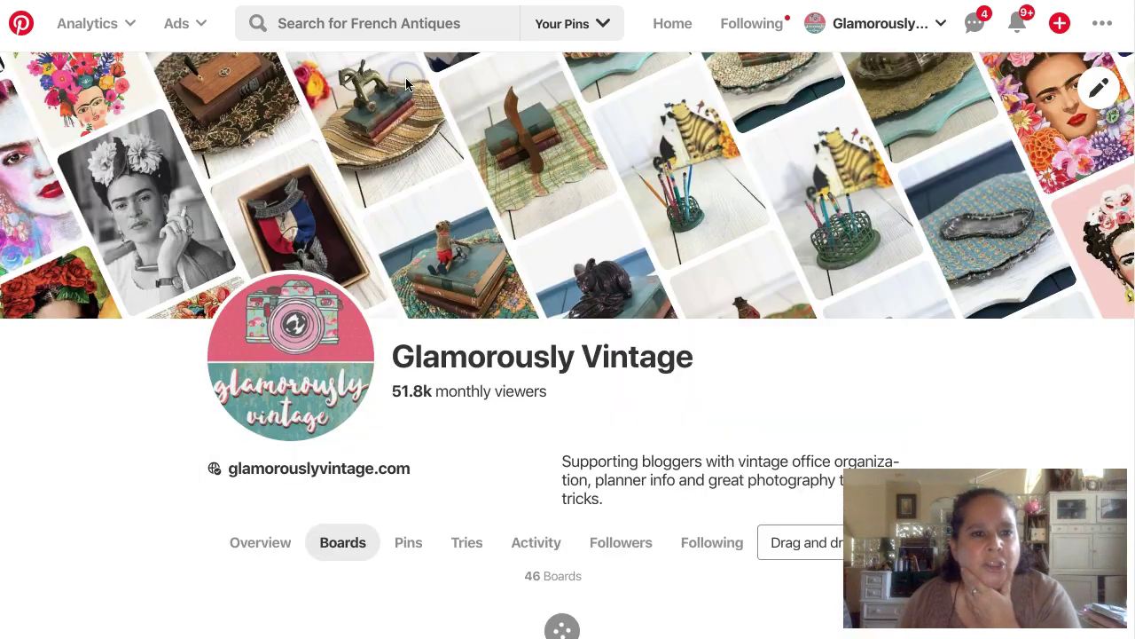
scroll(288, 254, down, 3)
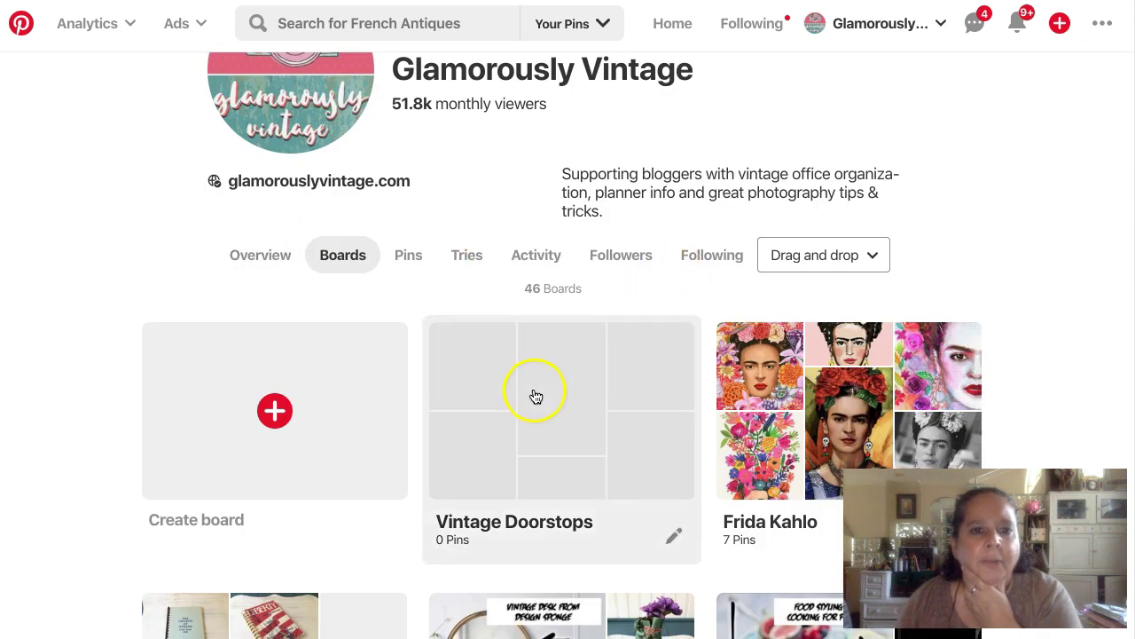
scroll(380, 172, up, 3)
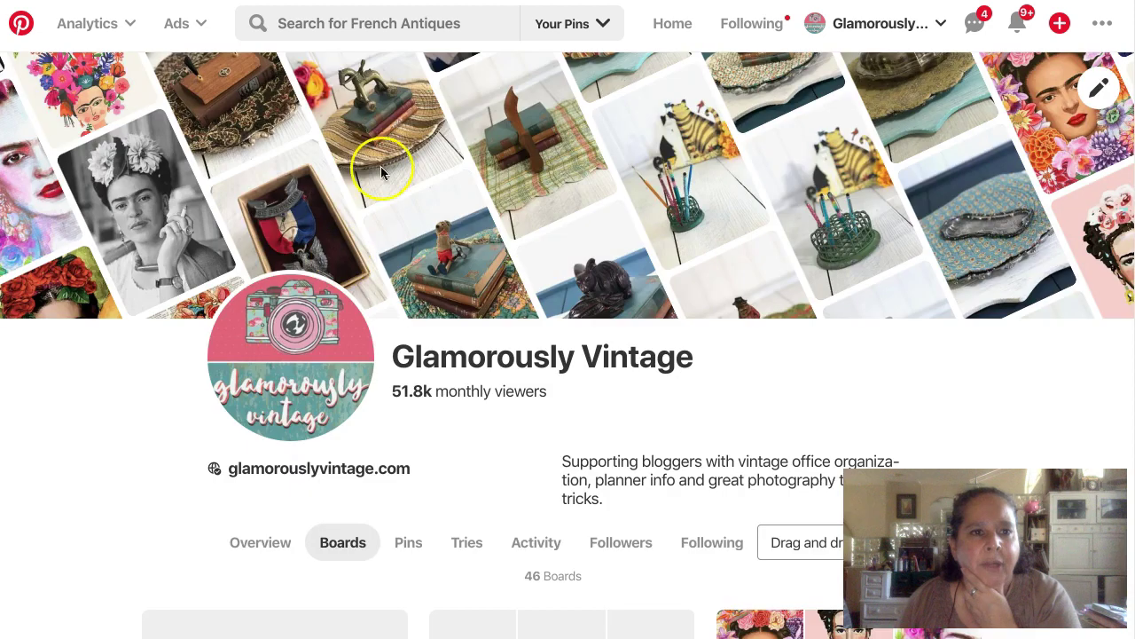
Repeat the recent "vintage doorstops" search and save the eBay flying witch pin to the Vintage Doorstops board
click(359, 23)
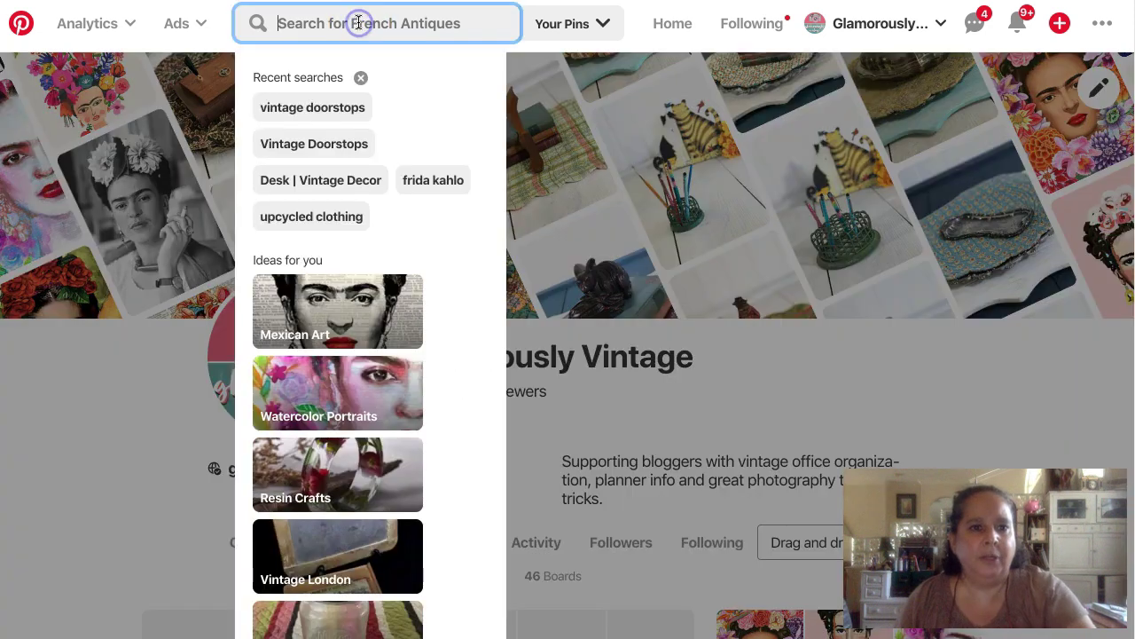
click(333, 110)
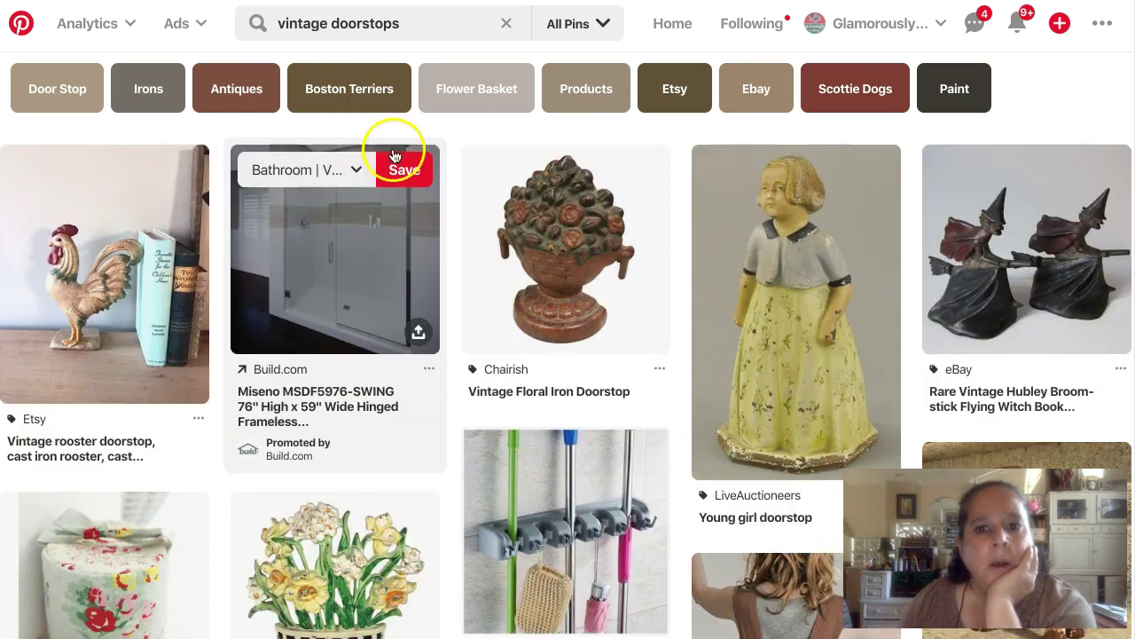
mouse_move(1085, 258)
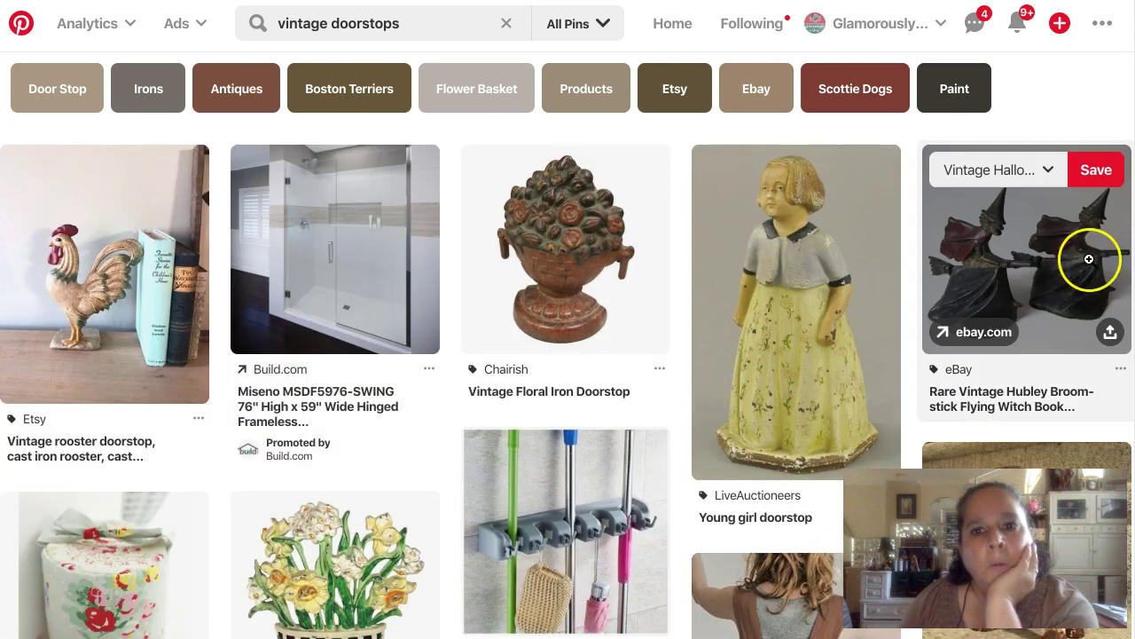
click(1015, 174)
click(951, 215)
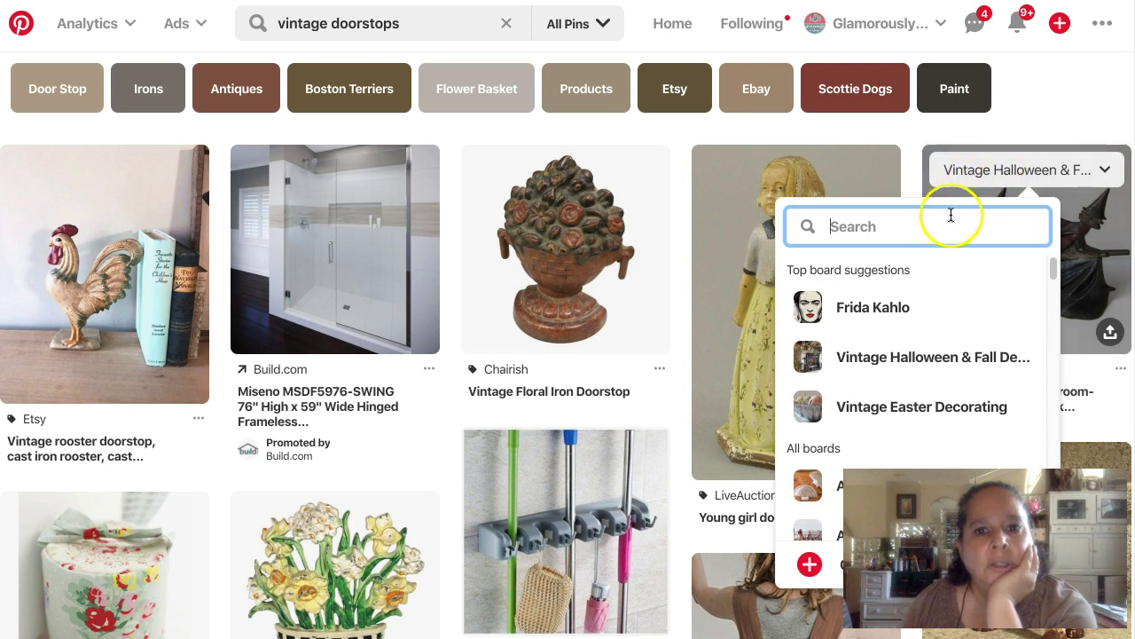
text(doo)
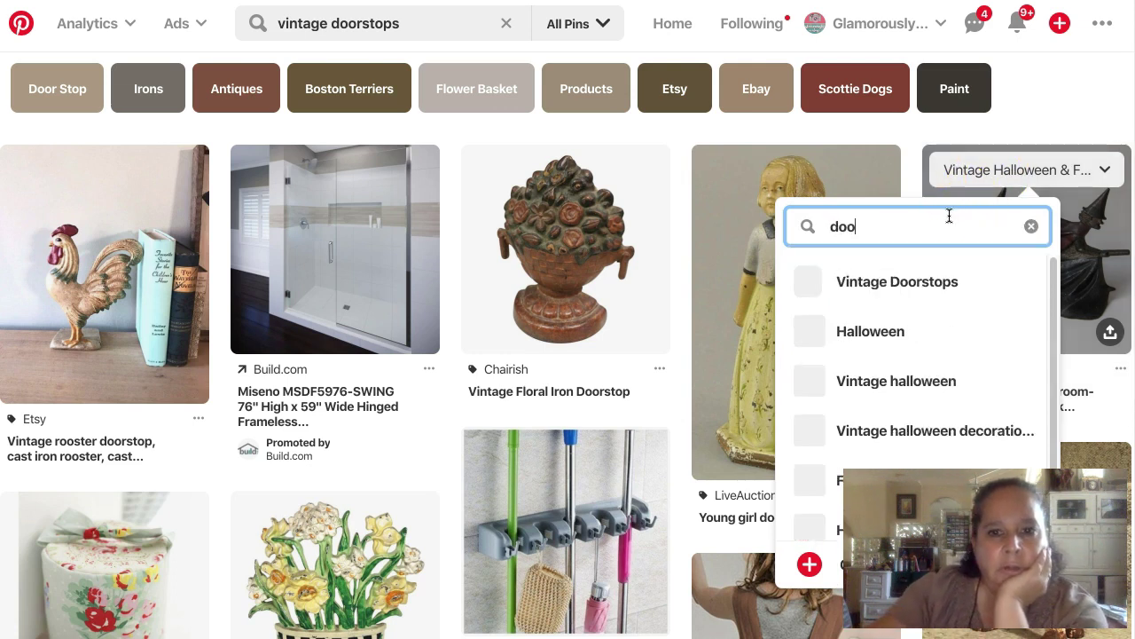
click(925, 280)
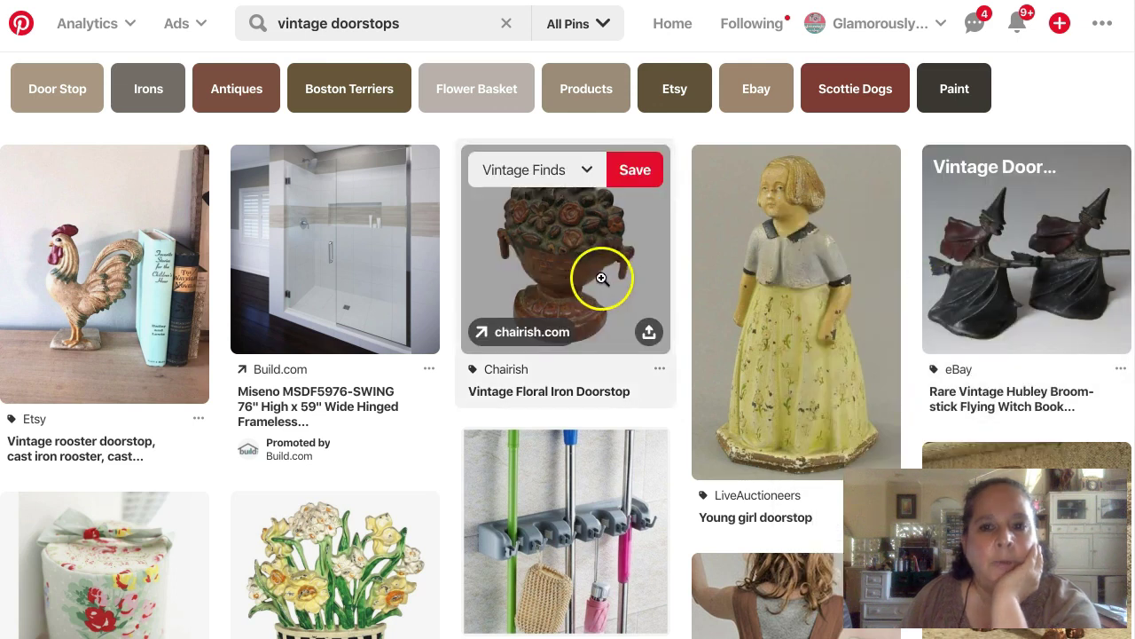
Browse the vintage doorstops results and save the black-and-white sitting dog doorstop pin to the Vintage Doorstops board
mouse_move(611, 286)
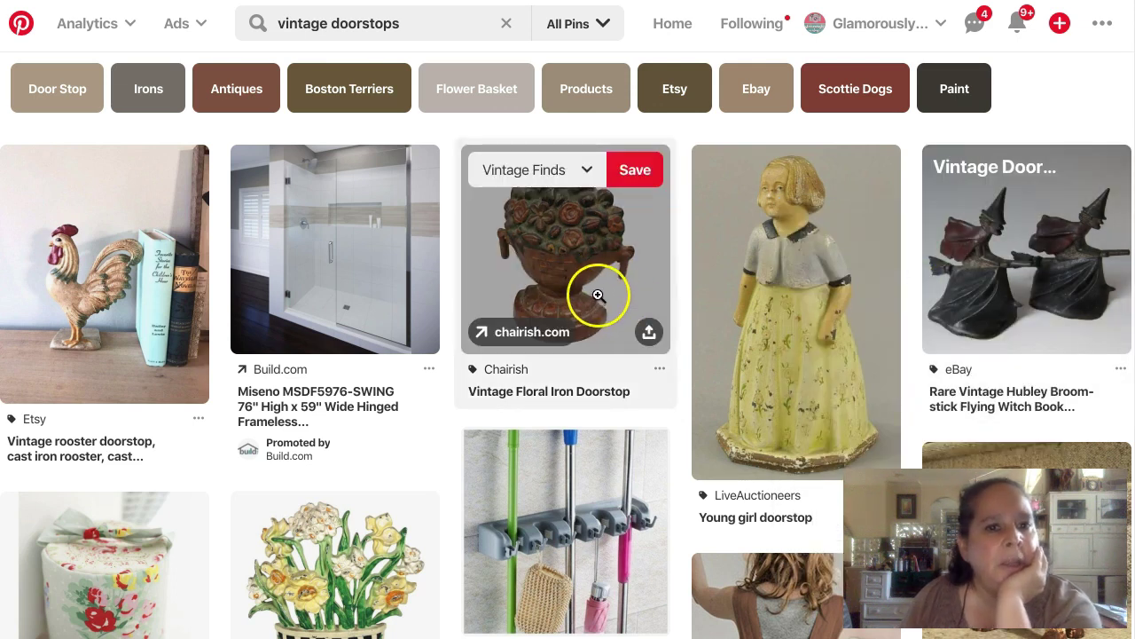
scroll(598, 257, down, 2)
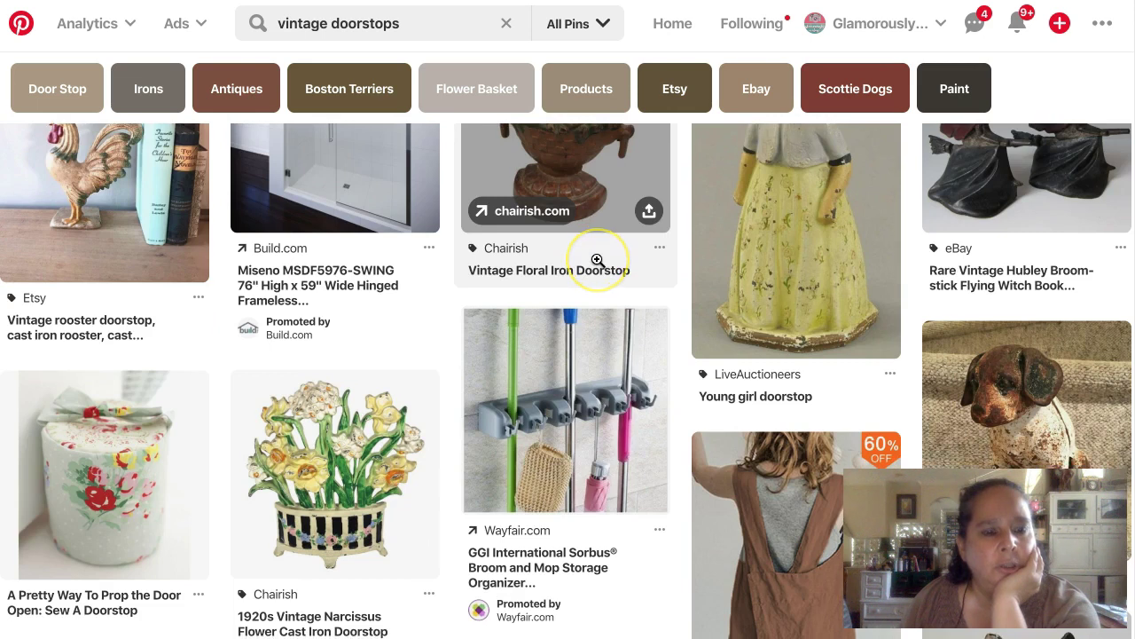
scroll(598, 260, down, 3)
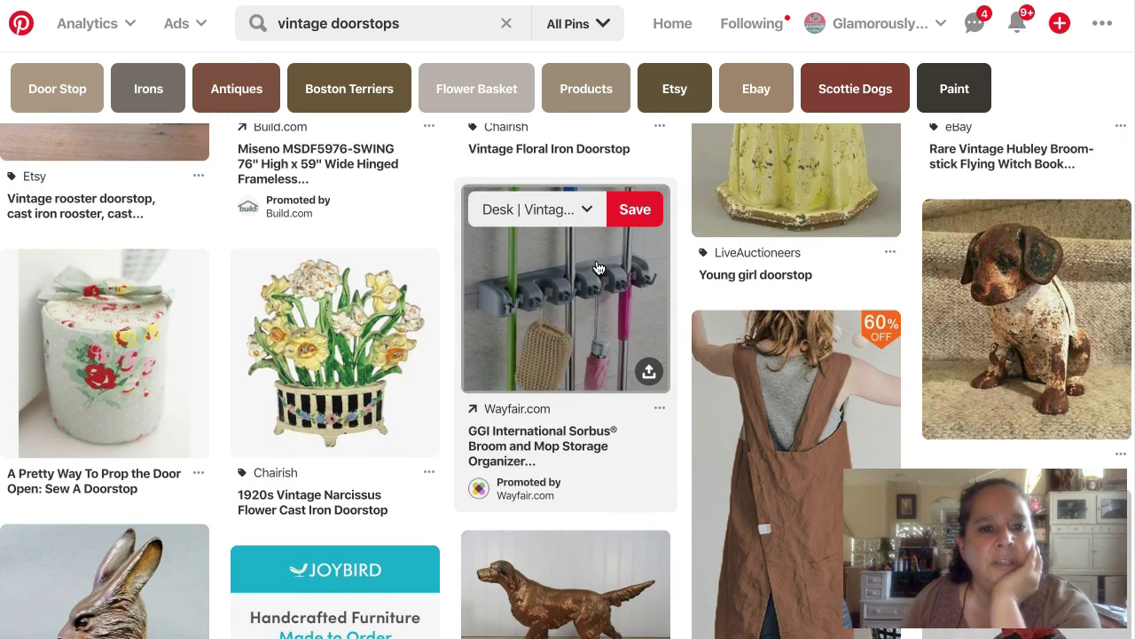
scroll(598, 267, down, 2)
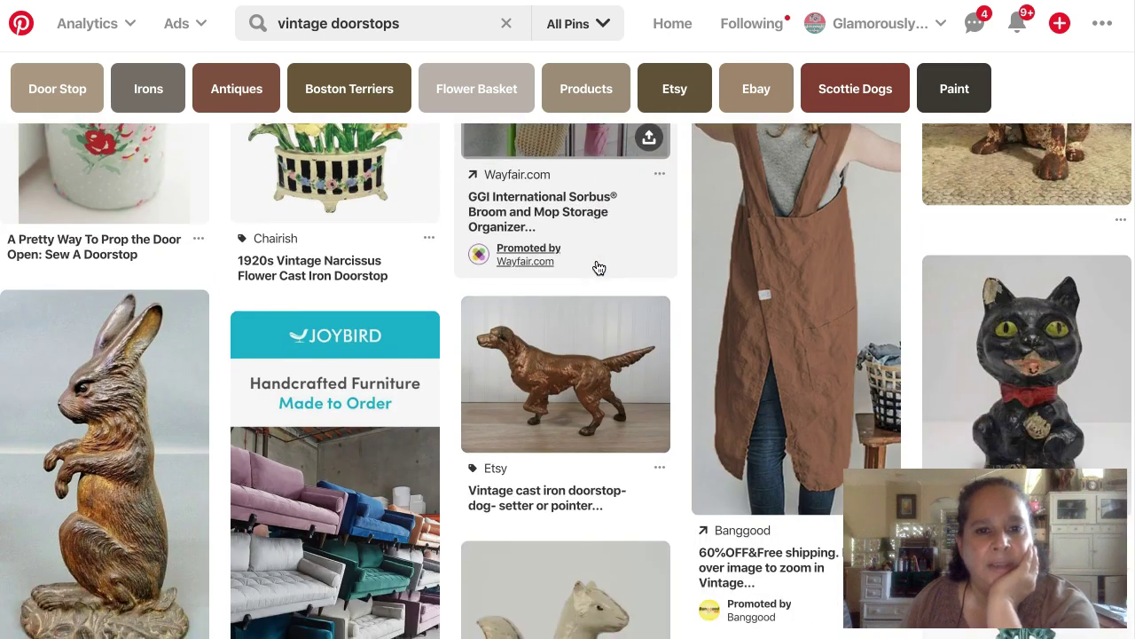
scroll(598, 267, down, 10)
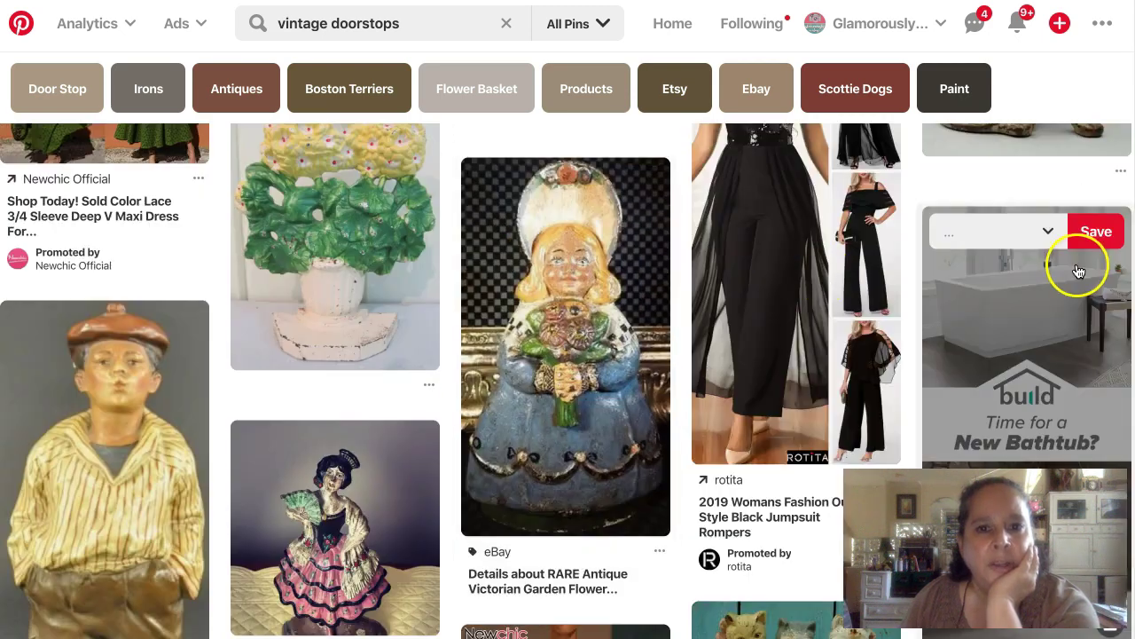
scroll(781, 263, up, 3)
scroll(782, 263, up, 2)
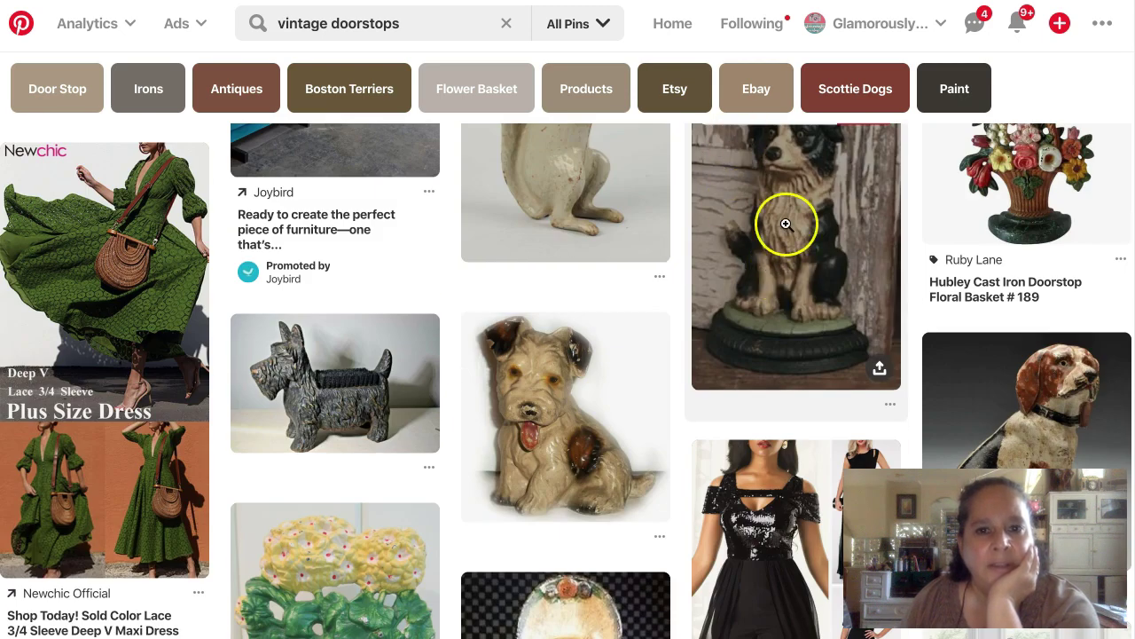
scroll(785, 224, up, 2)
click(818, 304)
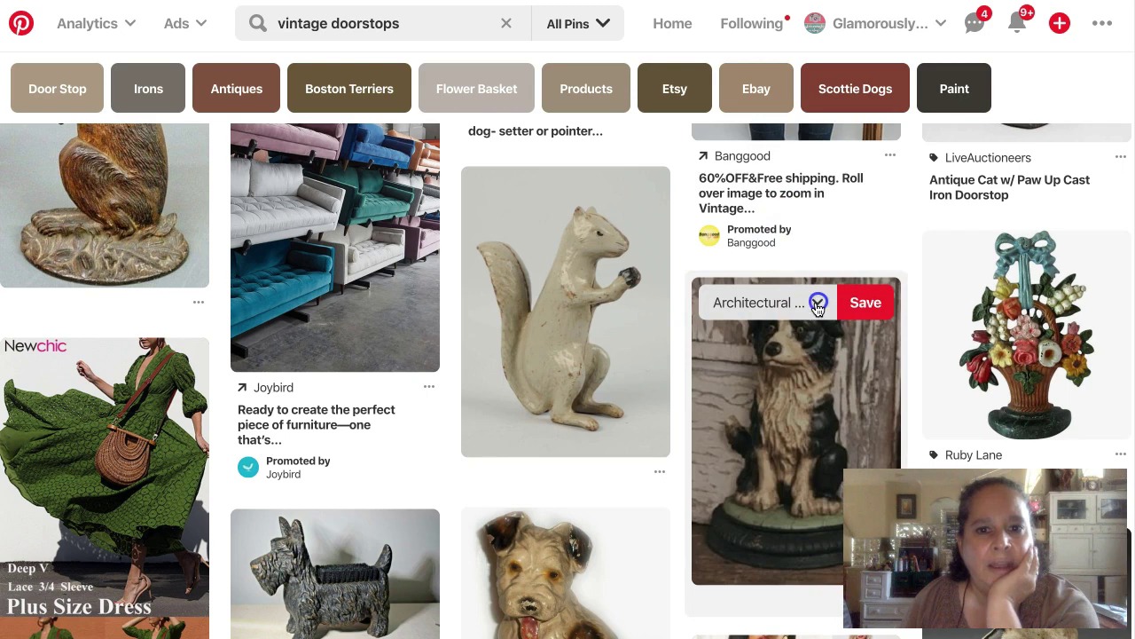
click(770, 434)
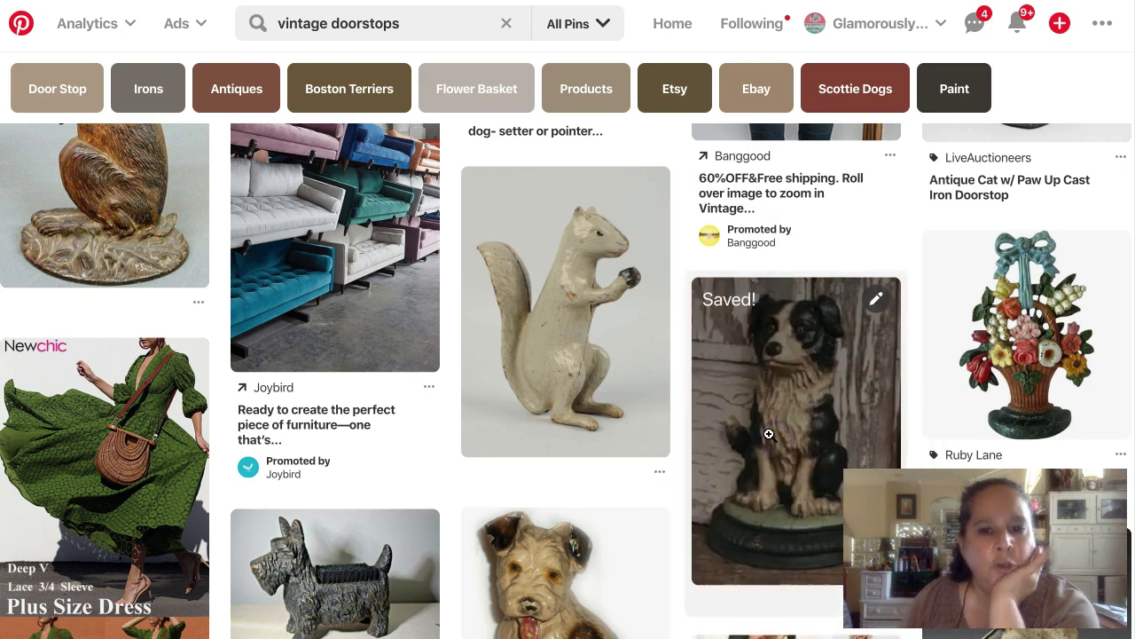
Save the eBay antique Victorian garden flower girl doorstop pin to the Vintage Doorstops board
scroll(550, 213, down, 3)
scroll(554, 231, down, 4)
scroll(596, 264, up, 1)
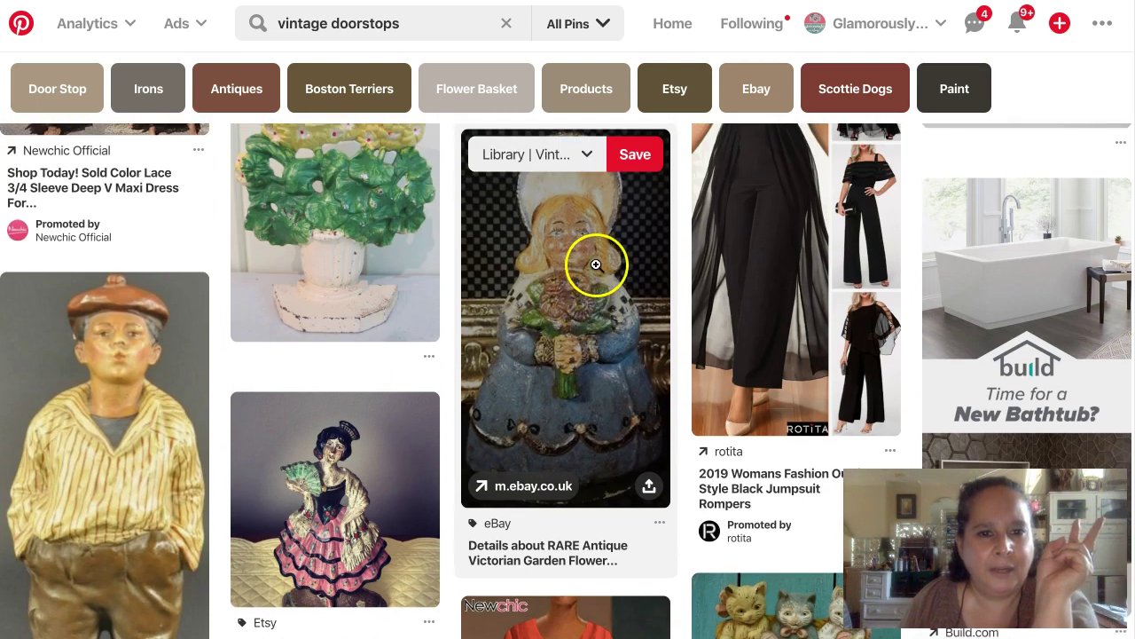
click(589, 157)
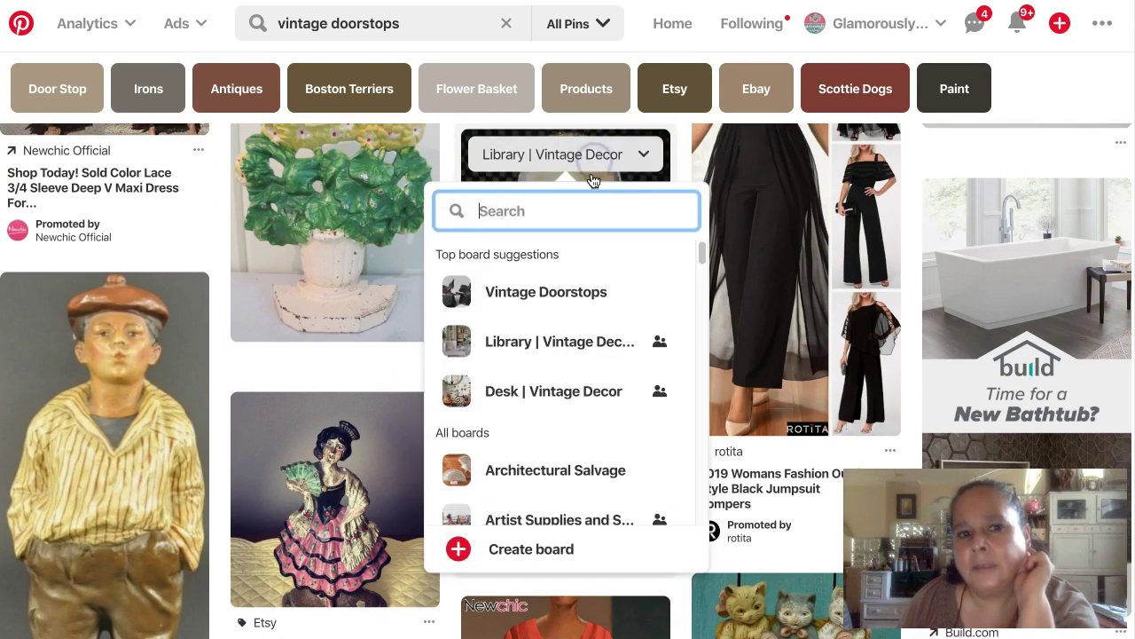
click(552, 295)
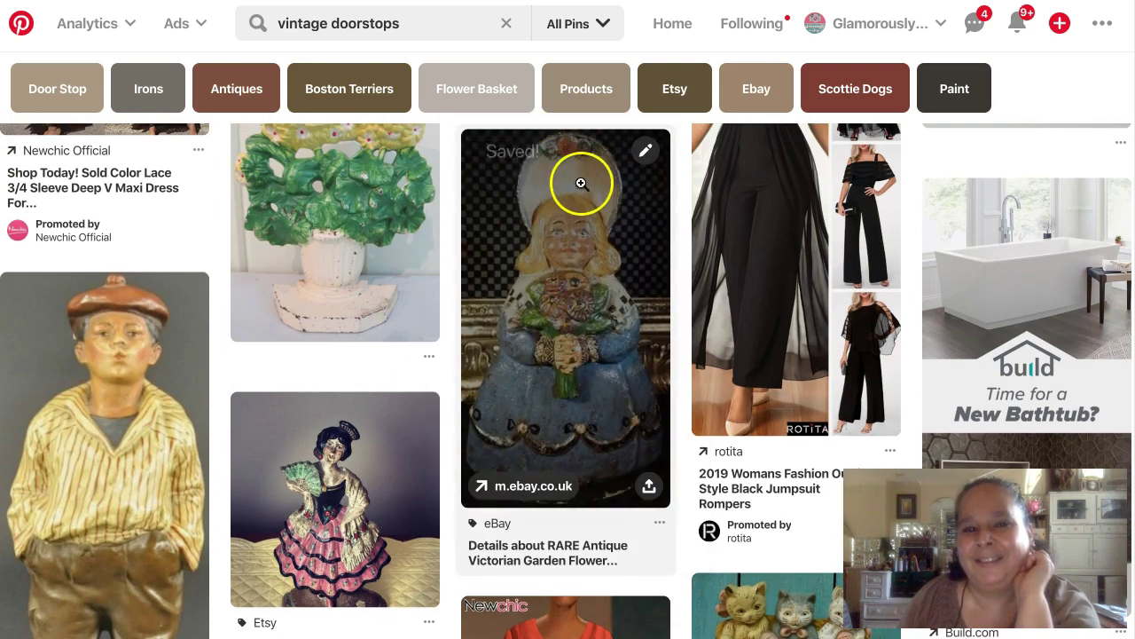
Save the Plow & Hearth pin of a small animal figure holding a door open to the Vintage Doorstops board
scroll(541, 173, down, 2)
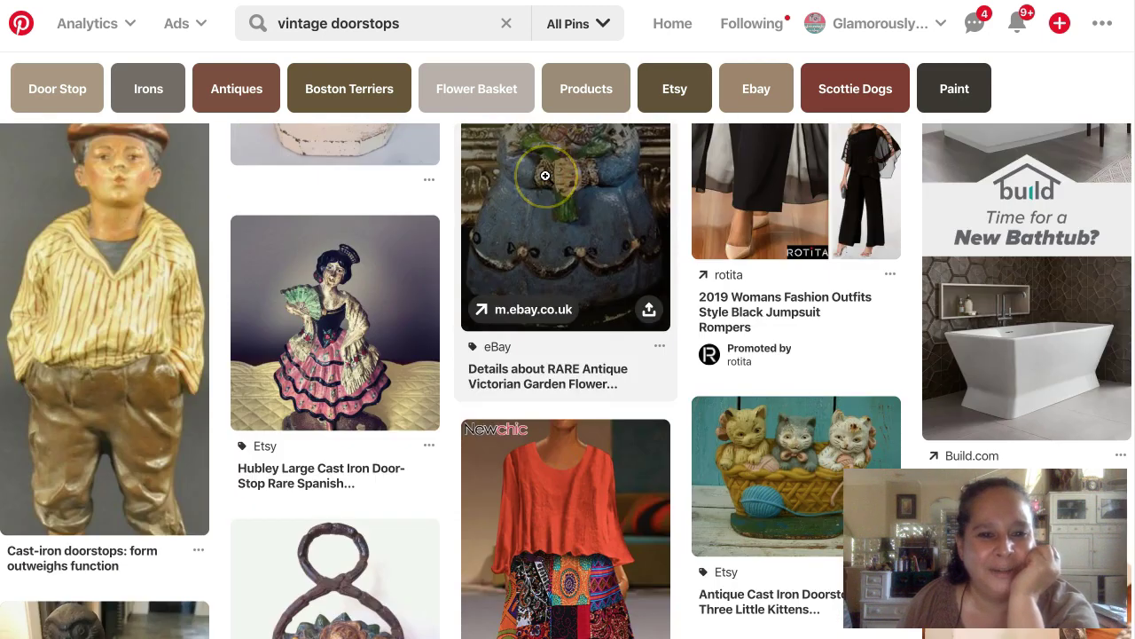
scroll(546, 176, down, 4)
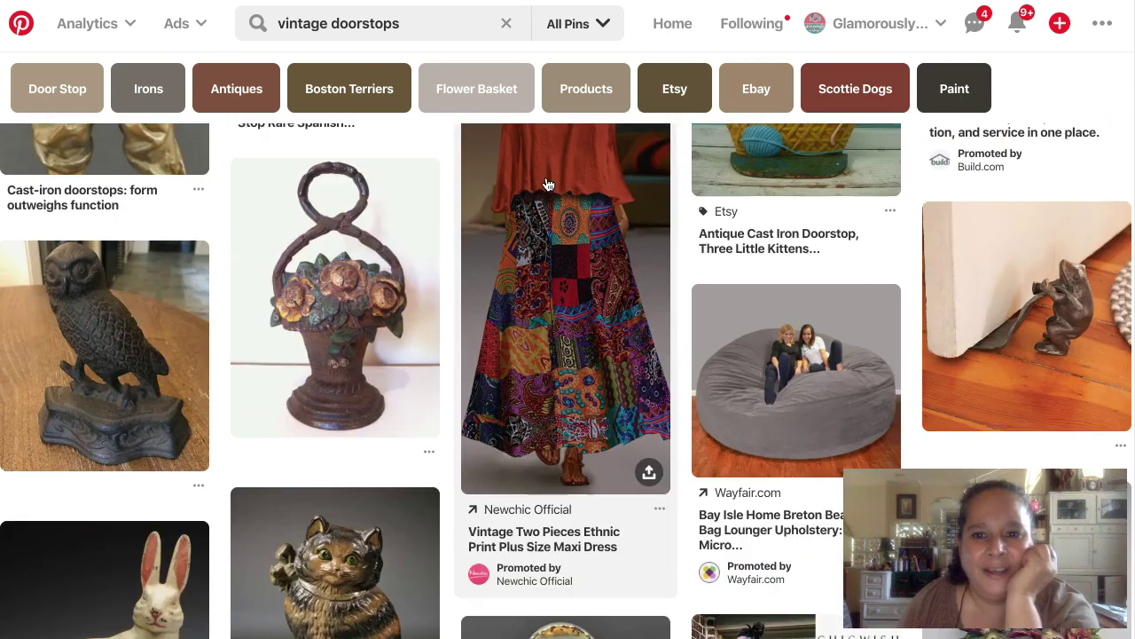
scroll(547, 185, down, 1)
mouse_move(1027, 246)
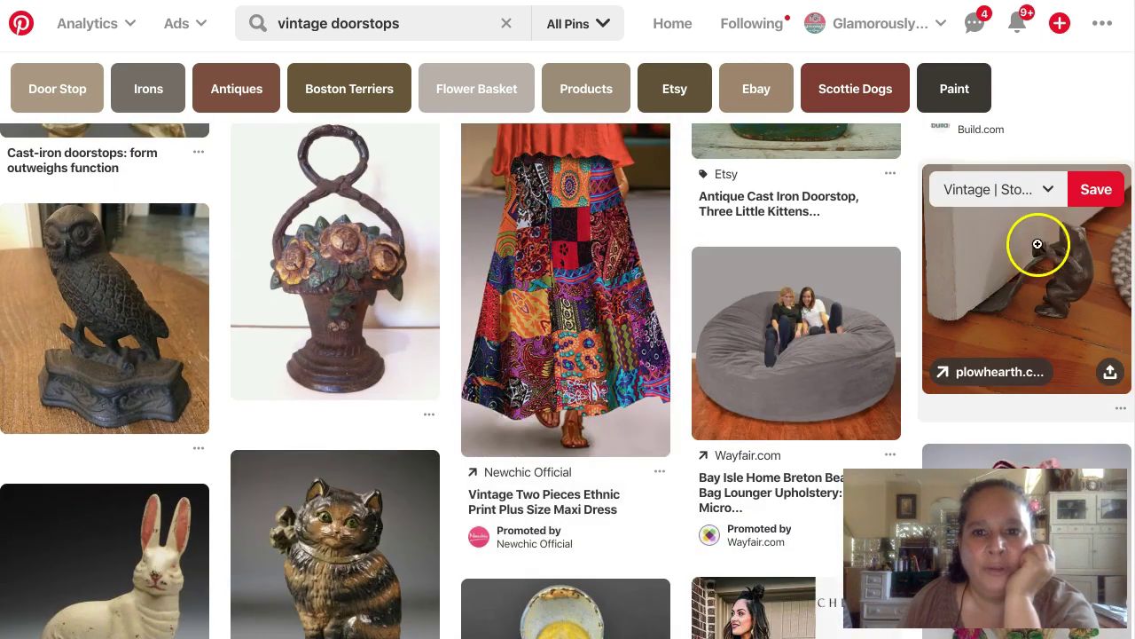
click(1056, 189)
click(931, 259)
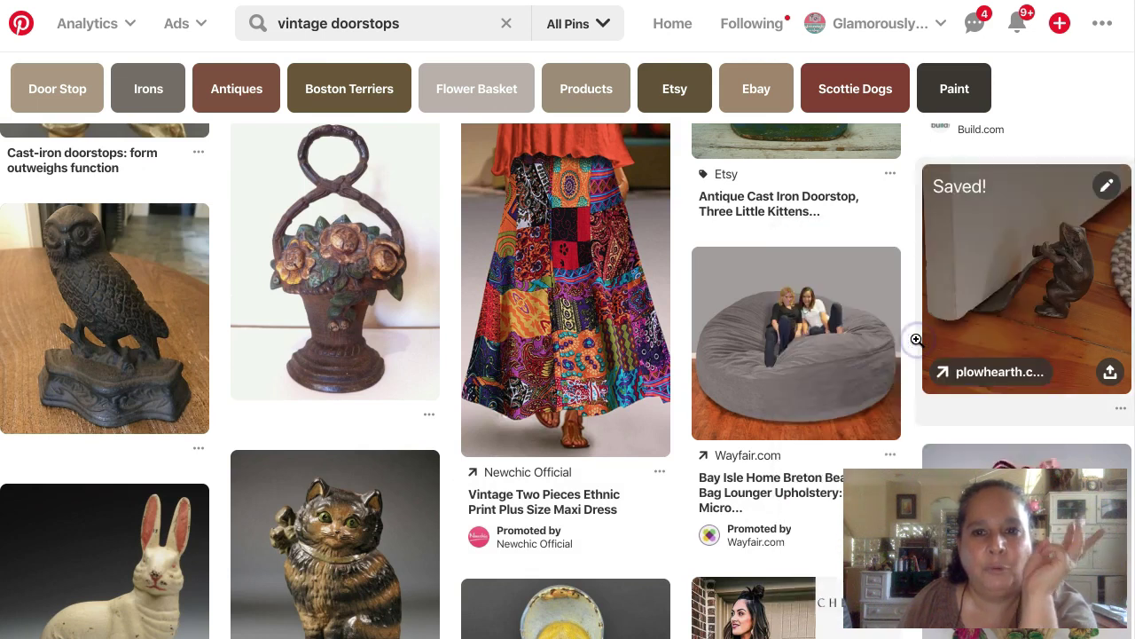
Save the LiveAuctioneers pin of the tall flower basket doorstop topped with a bow to the Vintage Doorstops board
scroll(586, 244, down, 2)
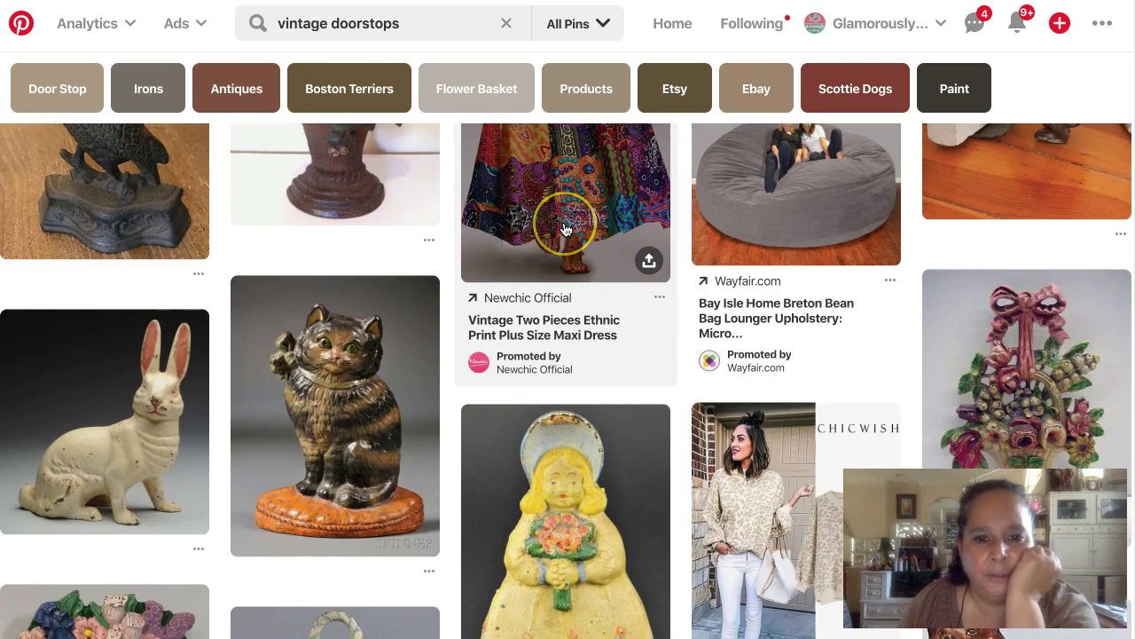
scroll(564, 229, down, 6)
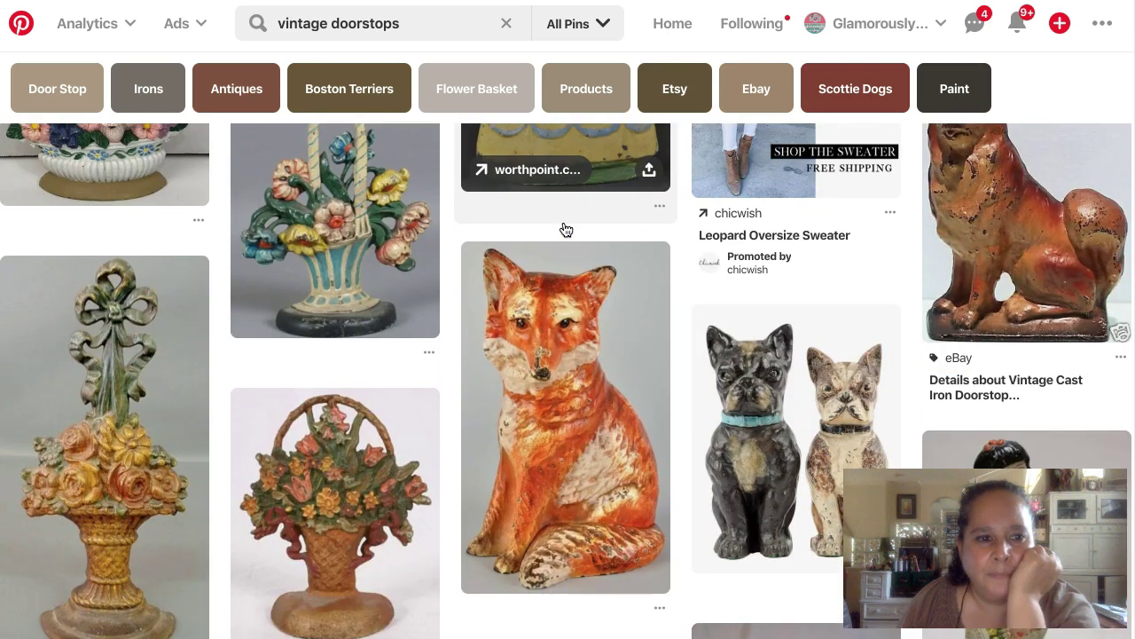
mouse_move(172, 385)
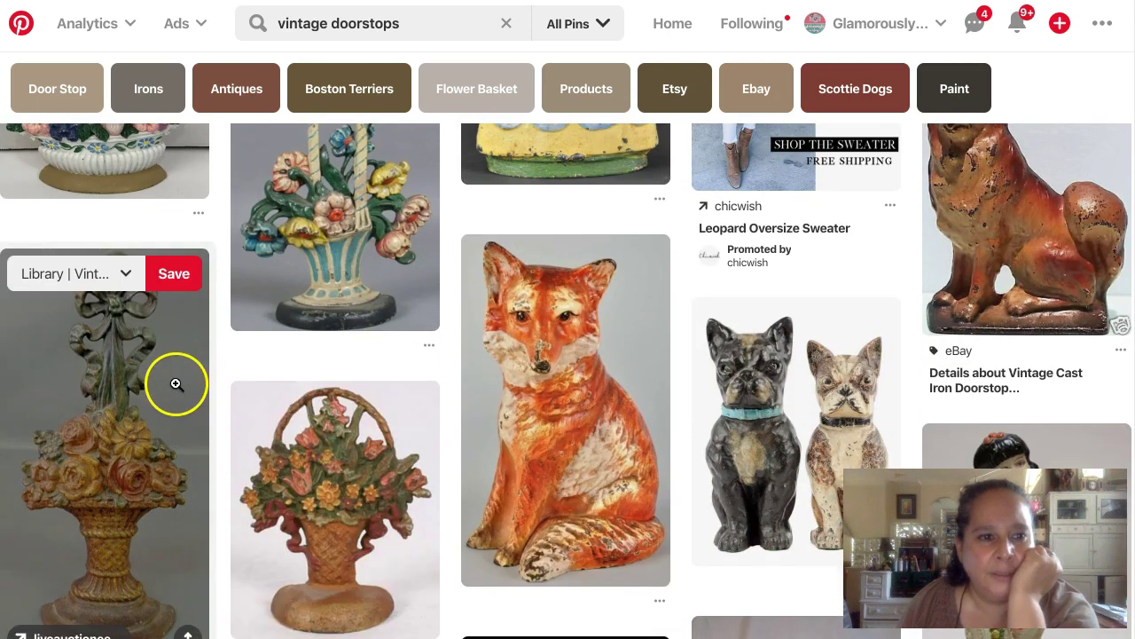
click(135, 275)
click(163, 420)
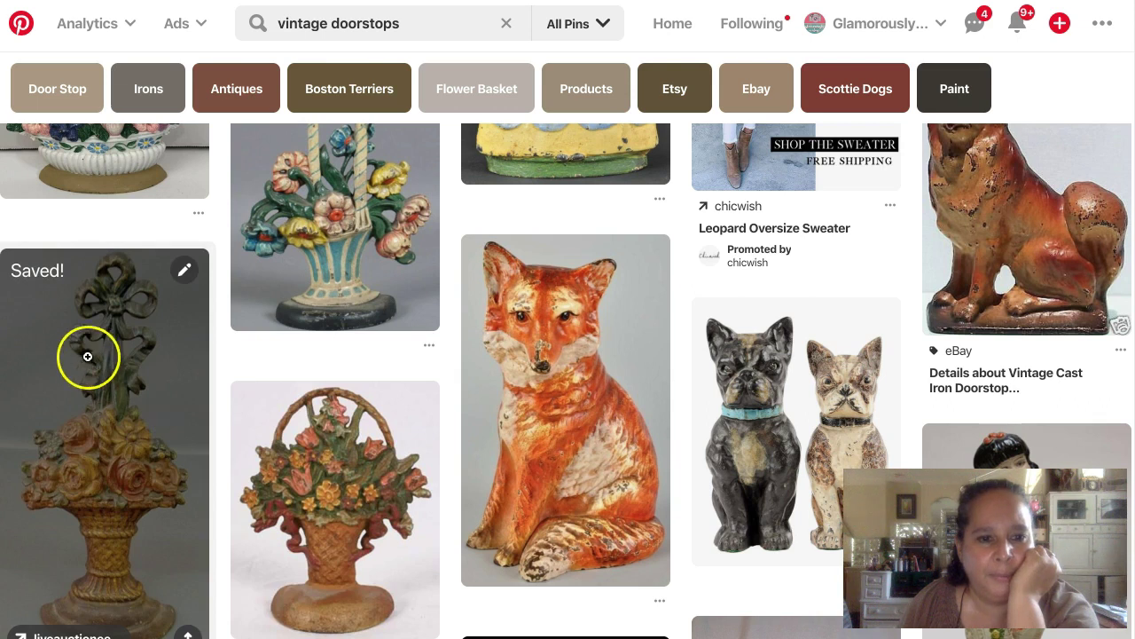
Save the Etsy vintage Black & White Whisky advertising dogs pin to the Vintage Doorstops board
scroll(88, 356, down, 5)
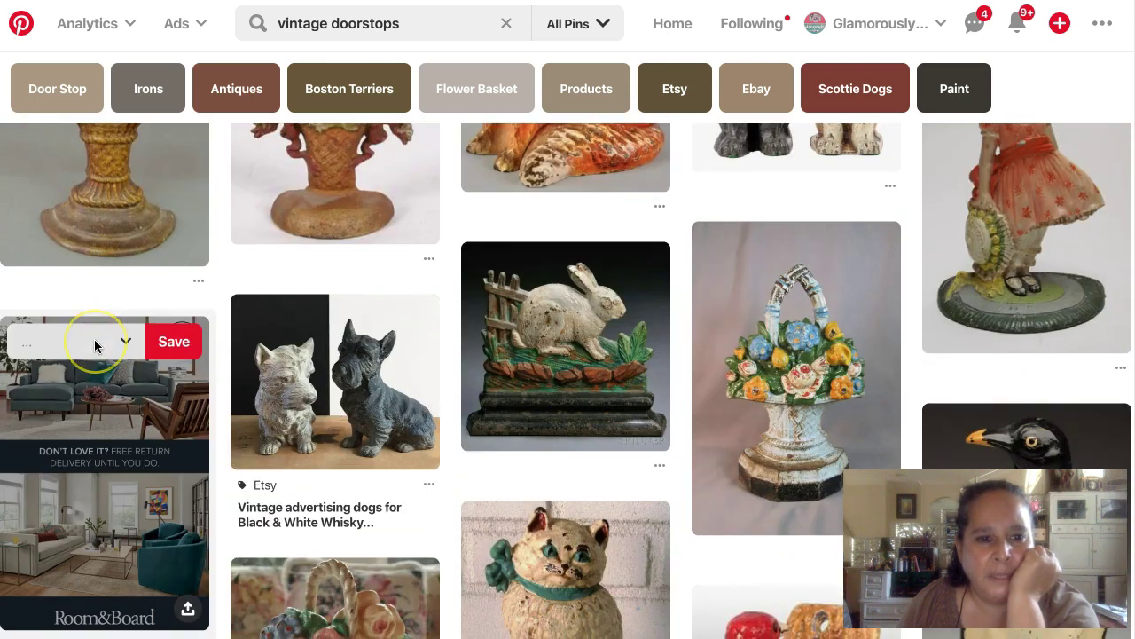
scroll(266, 390, down, 1)
mouse_move(367, 413)
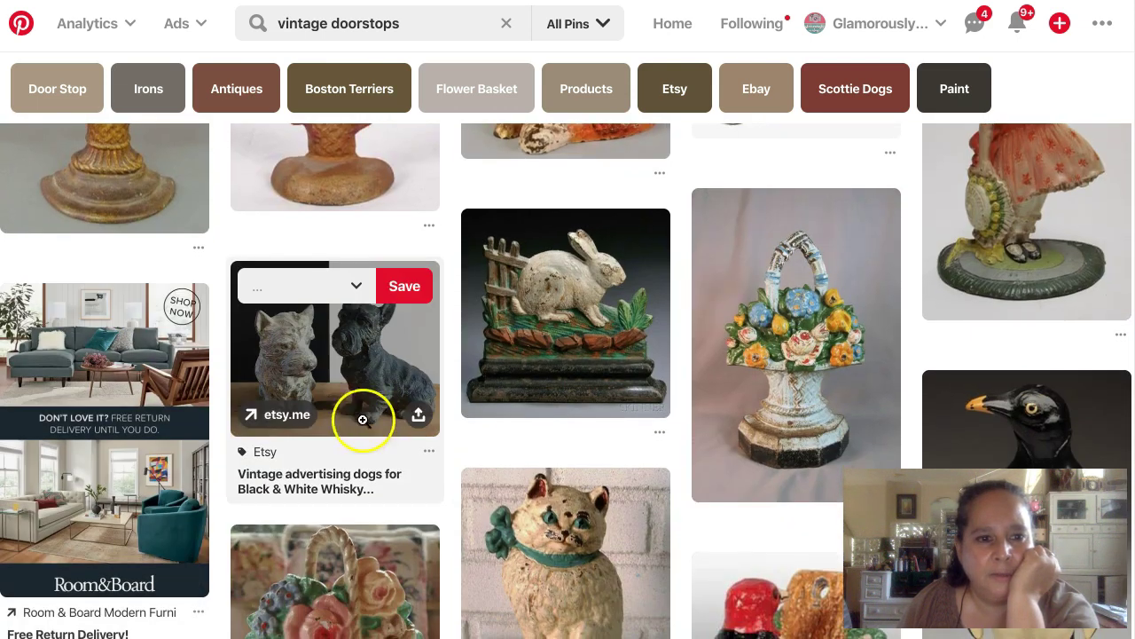
click(350, 292)
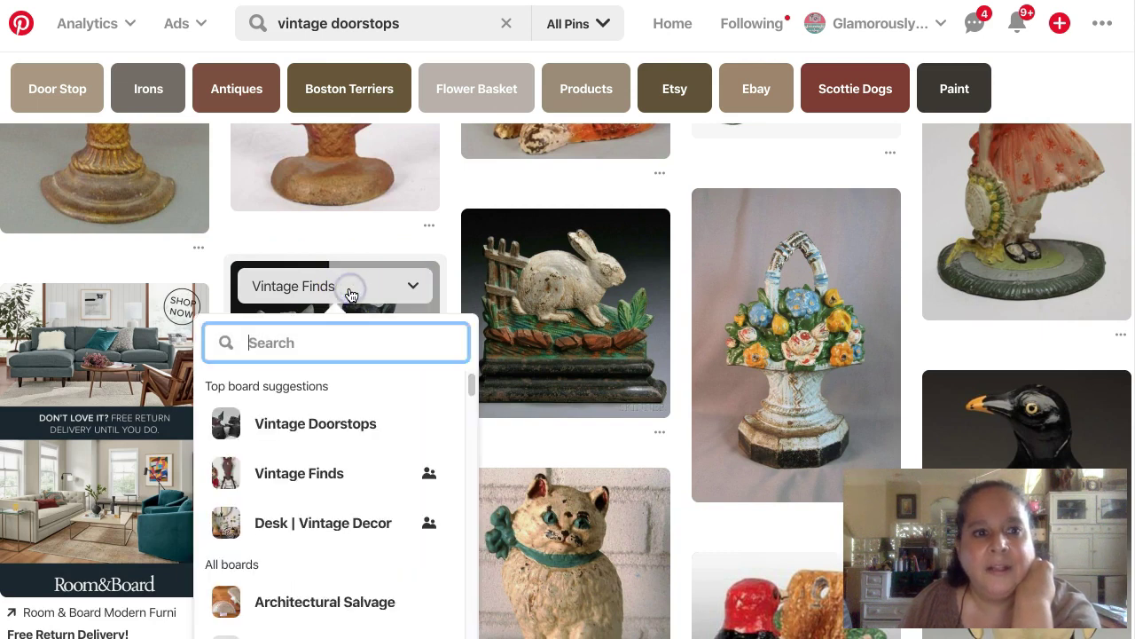
click(326, 429)
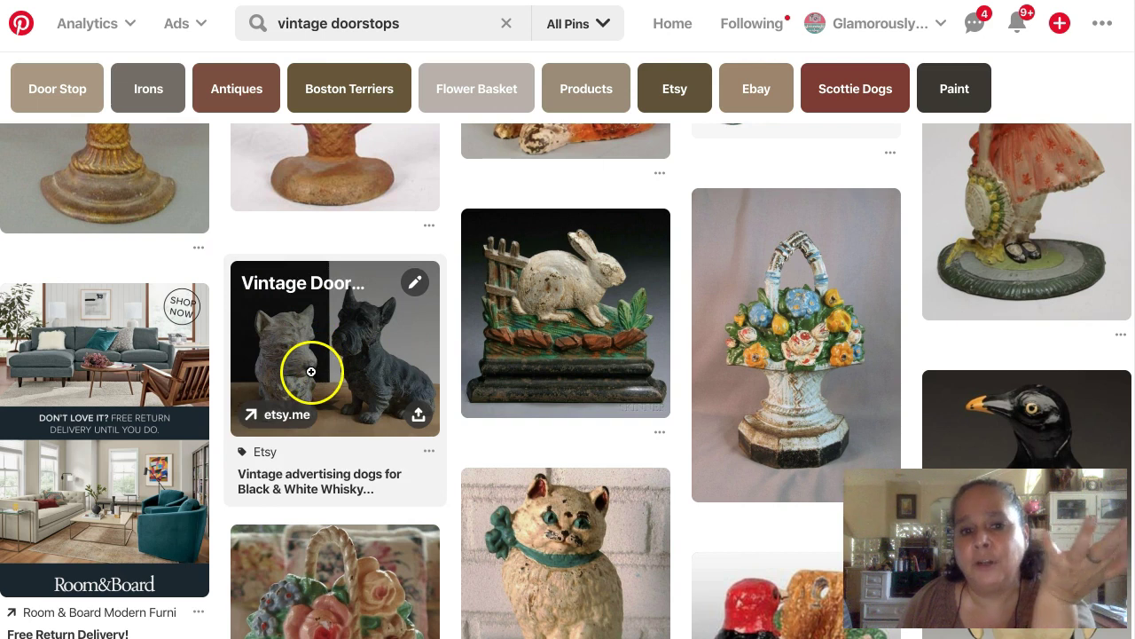
Save the weheartit.com rose basket doorstop pin to the Vintage Doorstops board
scroll(311, 372, down, 3)
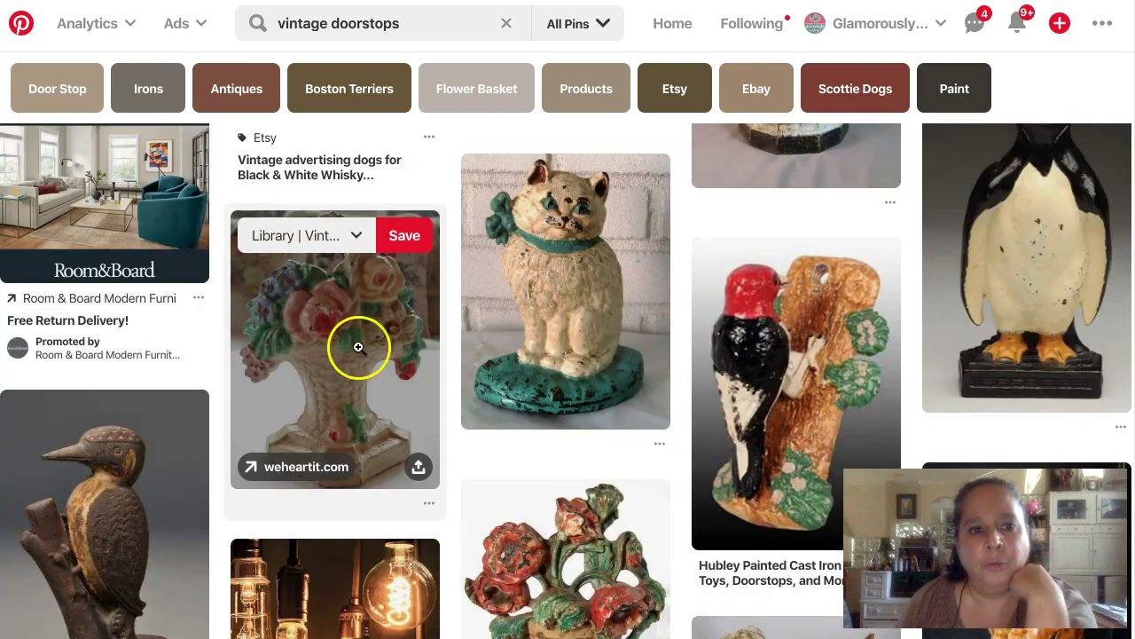
click(362, 235)
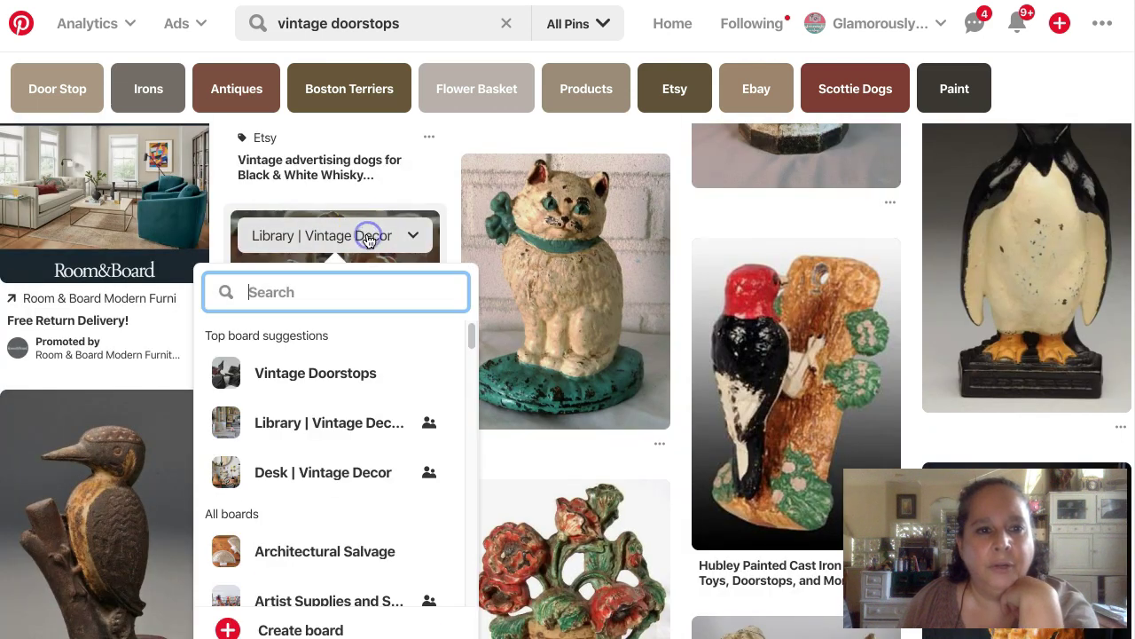
click(321, 372)
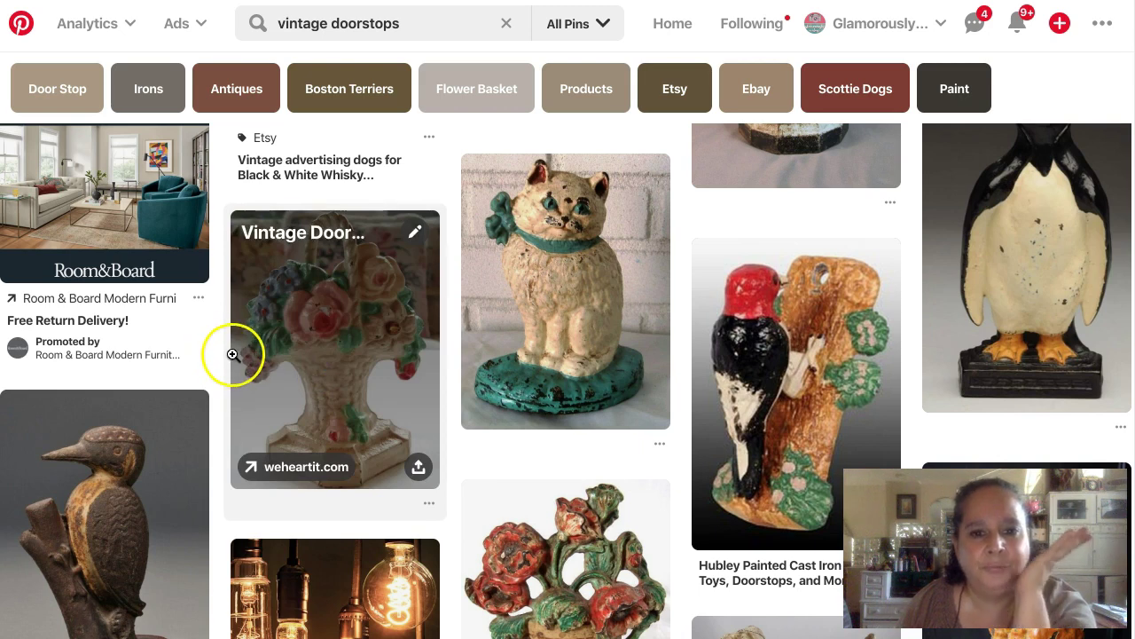
Save the pin of the pipe-smoking sailor doorstop to the Vintage Doorstops board
scroll(230, 355, down, 5)
scroll(236, 354, down, 4)
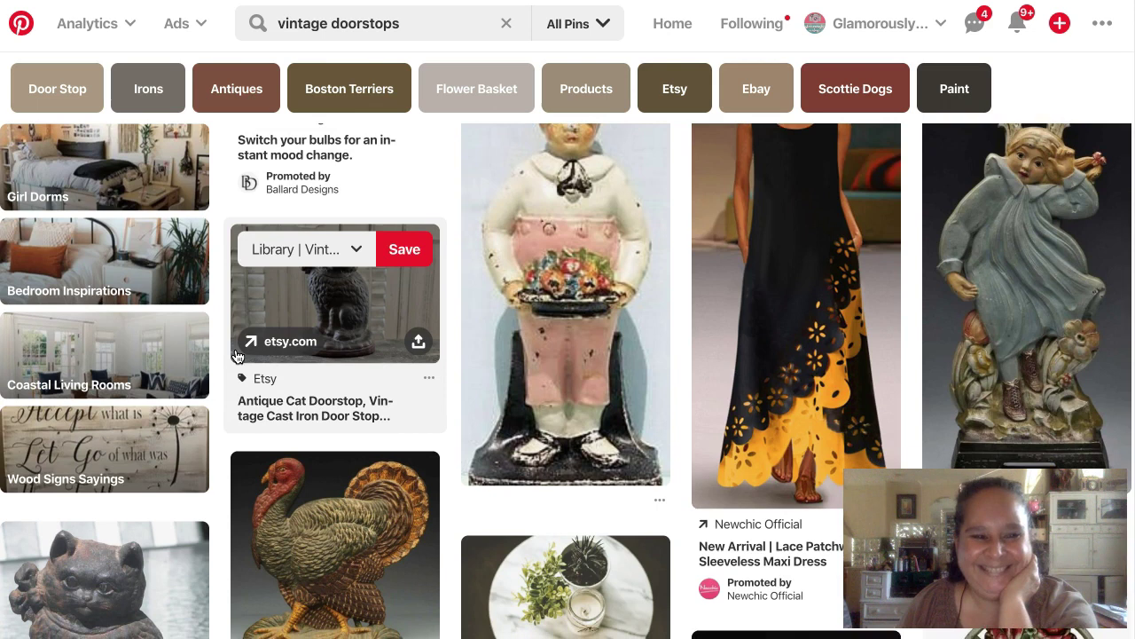
scroll(236, 355, down, 3)
scroll(236, 355, down, 2)
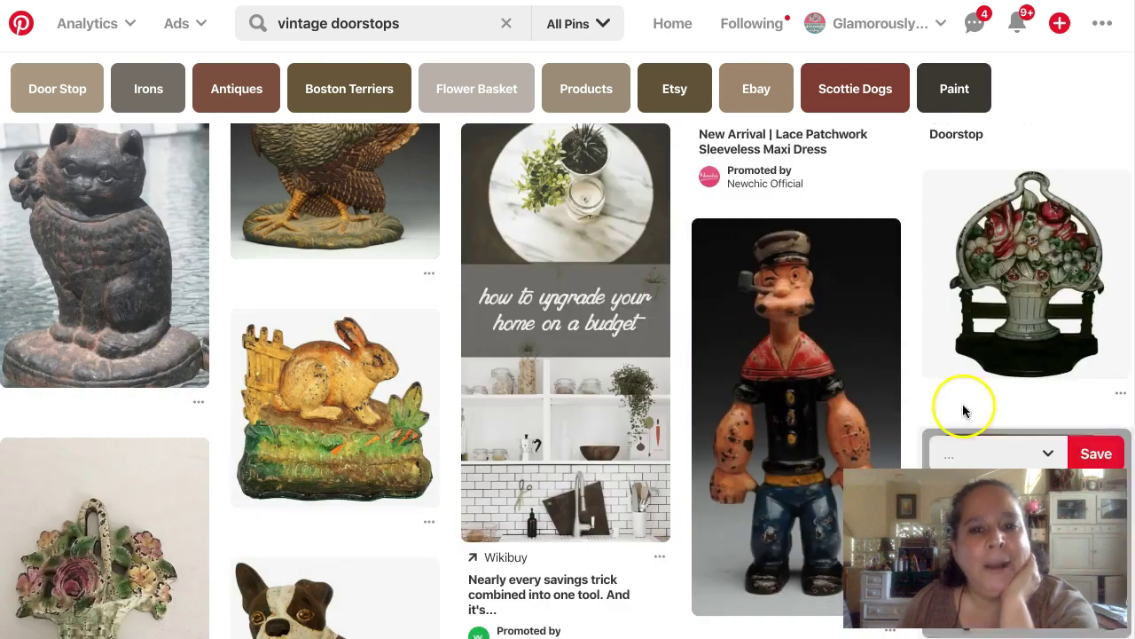
click(818, 243)
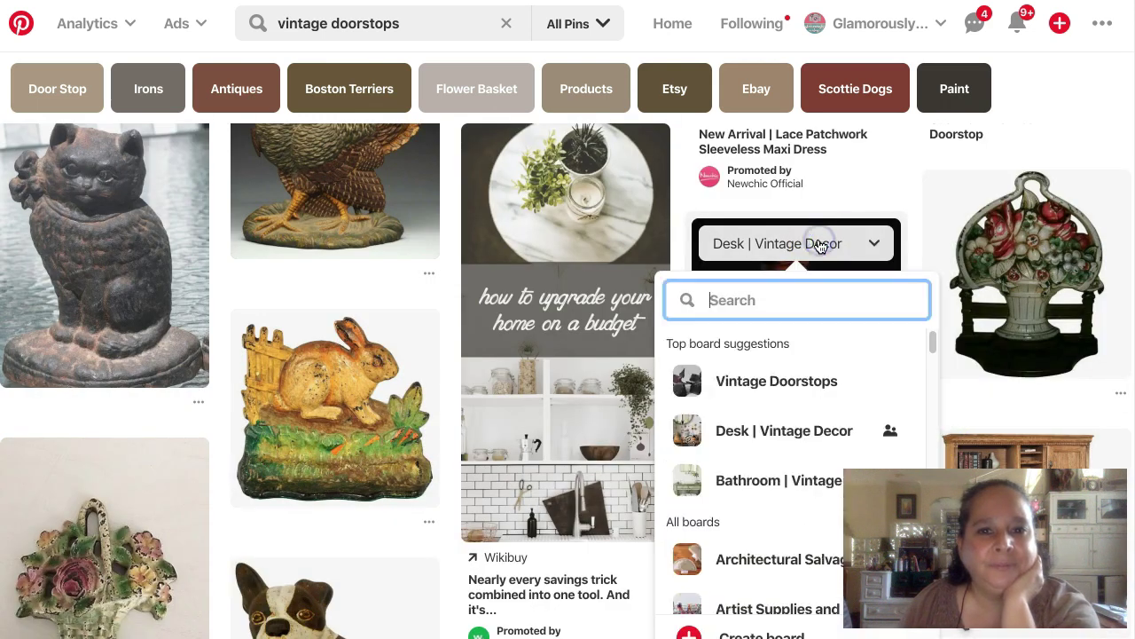
click(750, 380)
Save the Etsy painted cast iron flower urn doorstop pin to the Vintage Doorstops board
scroll(332, 271, down, 6)
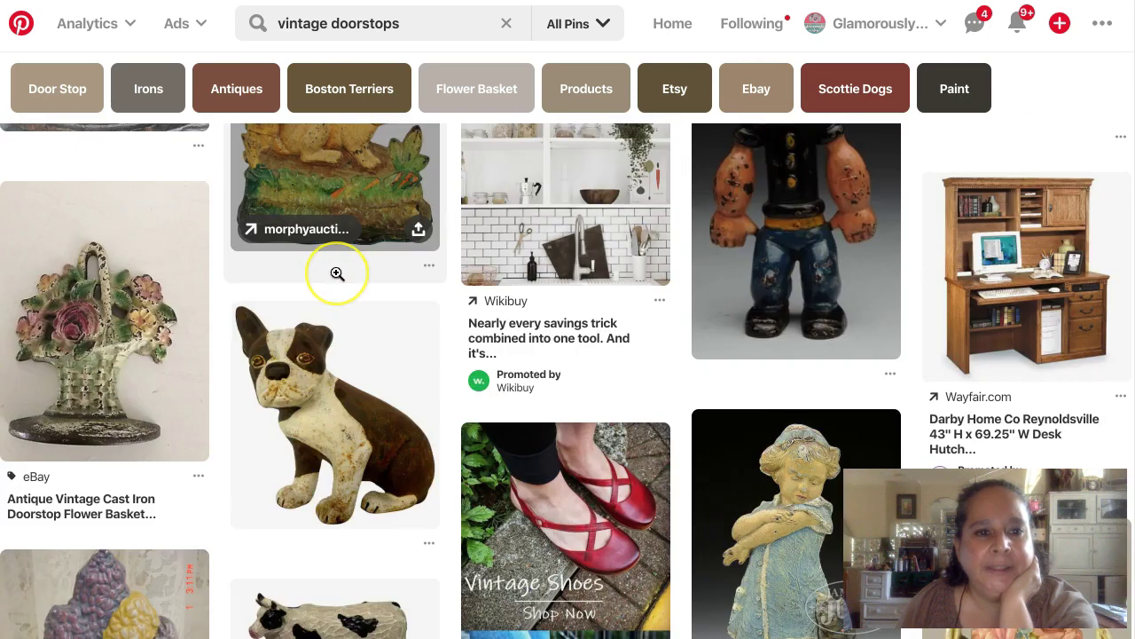
scroll(337, 274, down, 7)
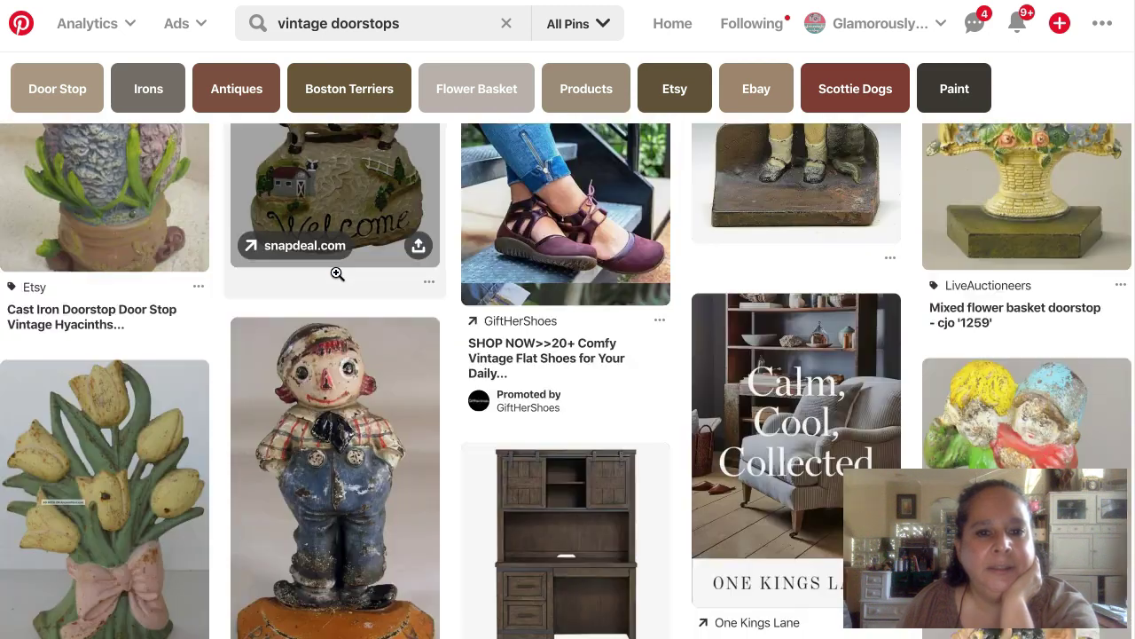
scroll(337, 273, down, 4)
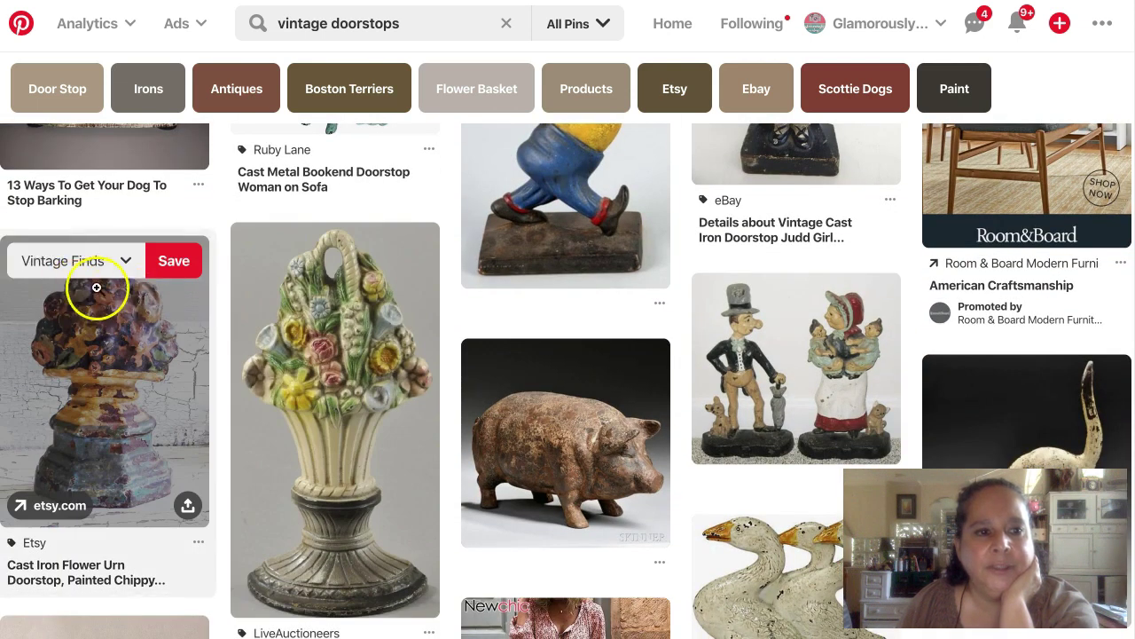
click(124, 263)
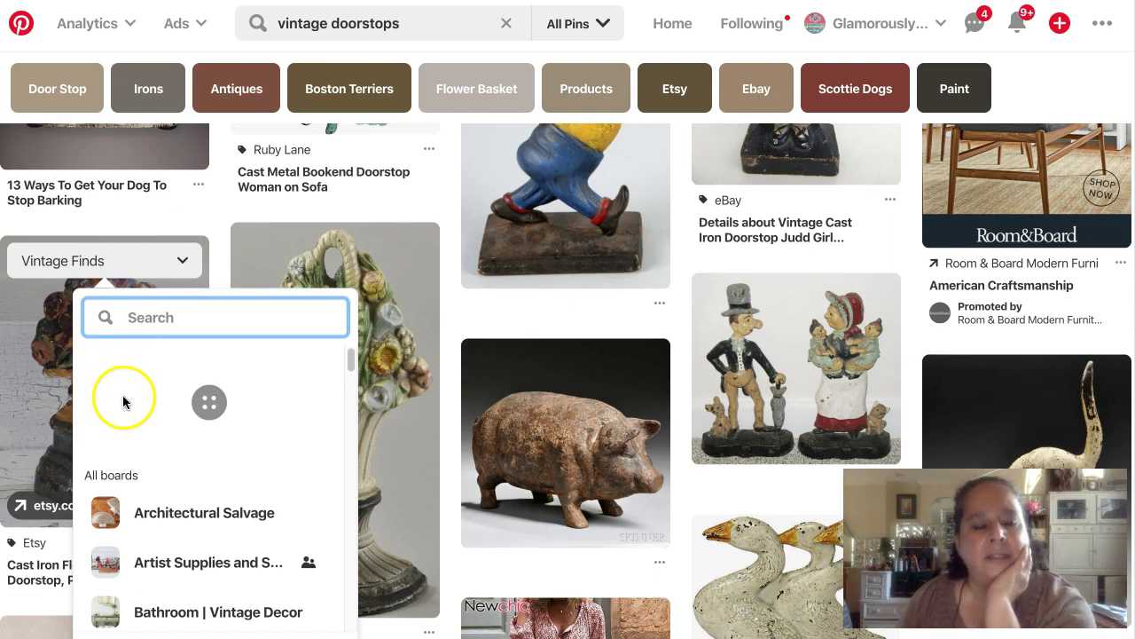
click(167, 333)
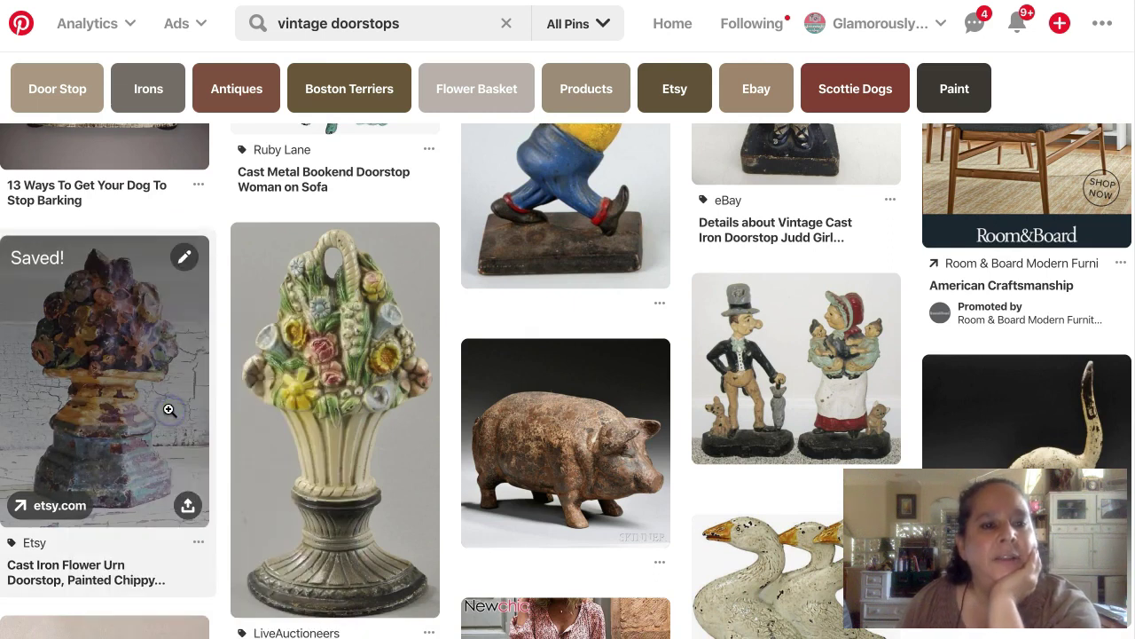
Save the Etsy Hubley cast iron gold flower basket doorstop pin to the Vintage Doorstops board and view its details
scroll(95, 462, down, 2)
scroll(95, 462, down, 8)
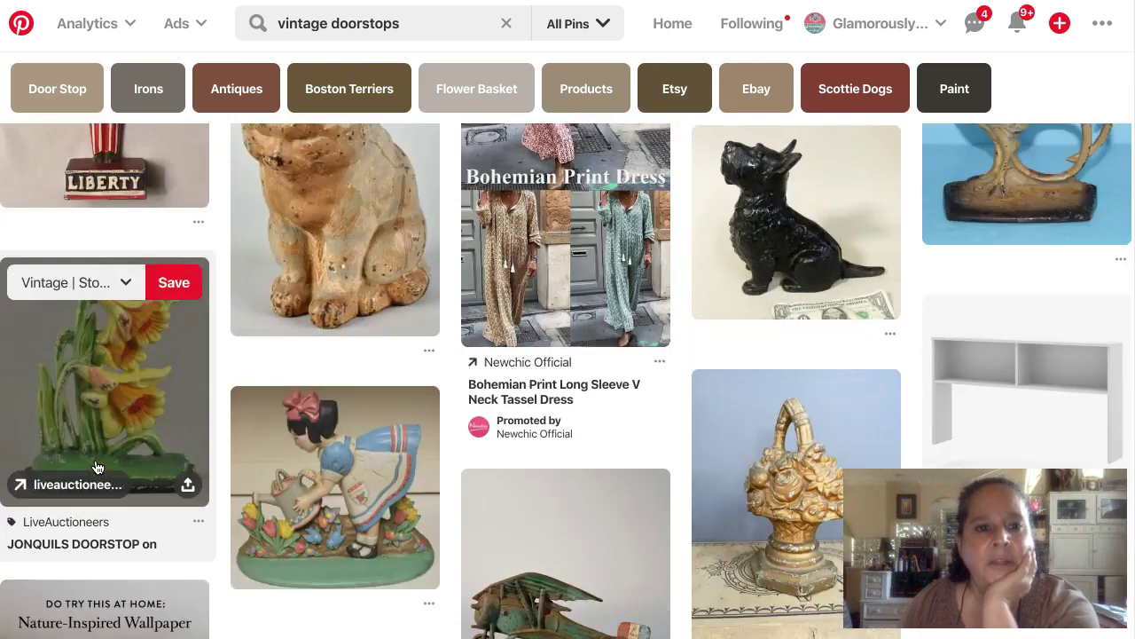
scroll(97, 465, down, 5)
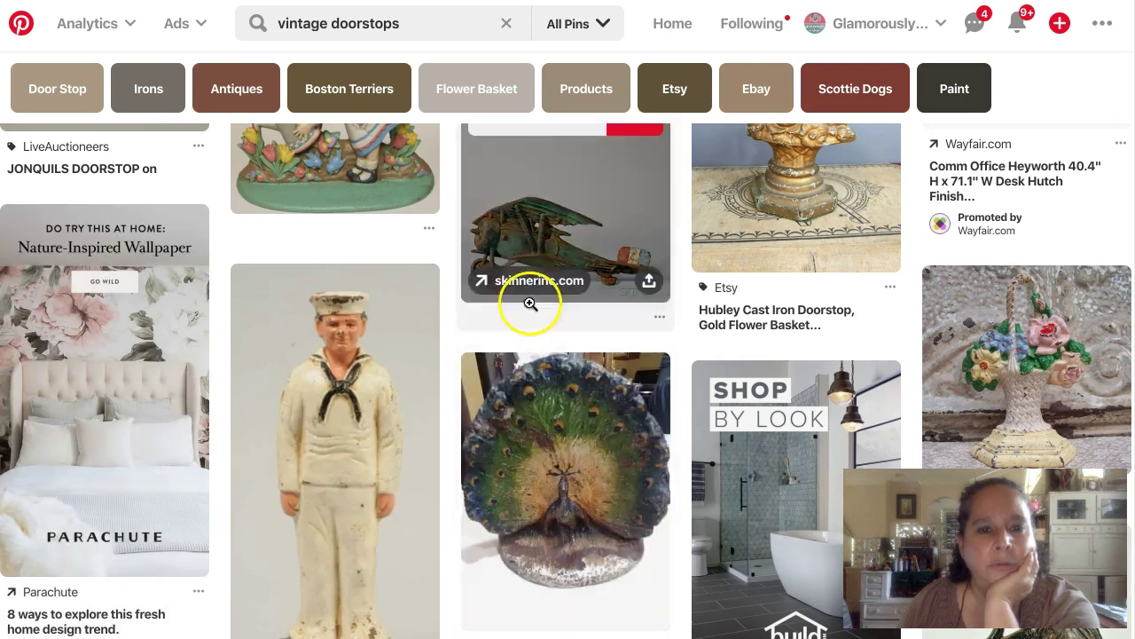
scroll(515, 292, up, 3)
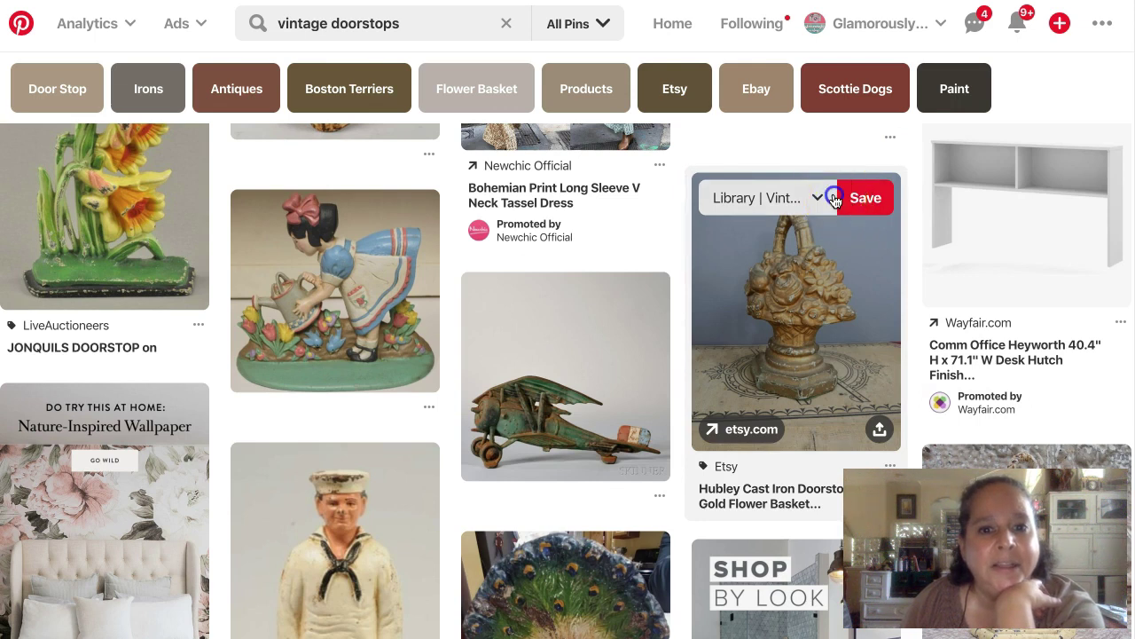
click(834, 199)
click(760, 263)
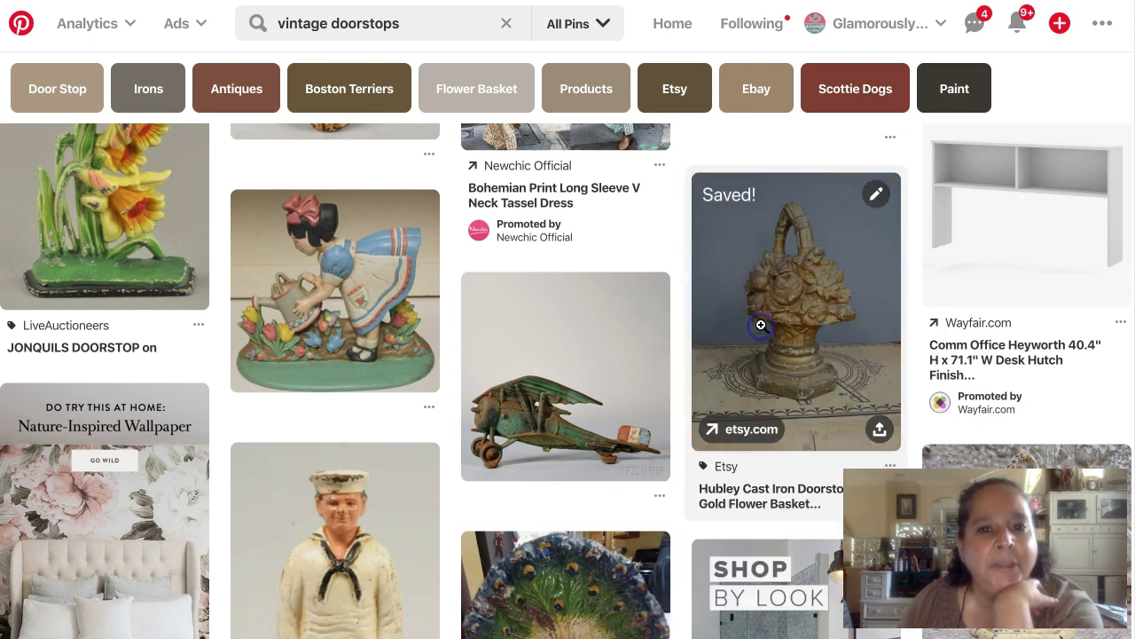
click(831, 309)
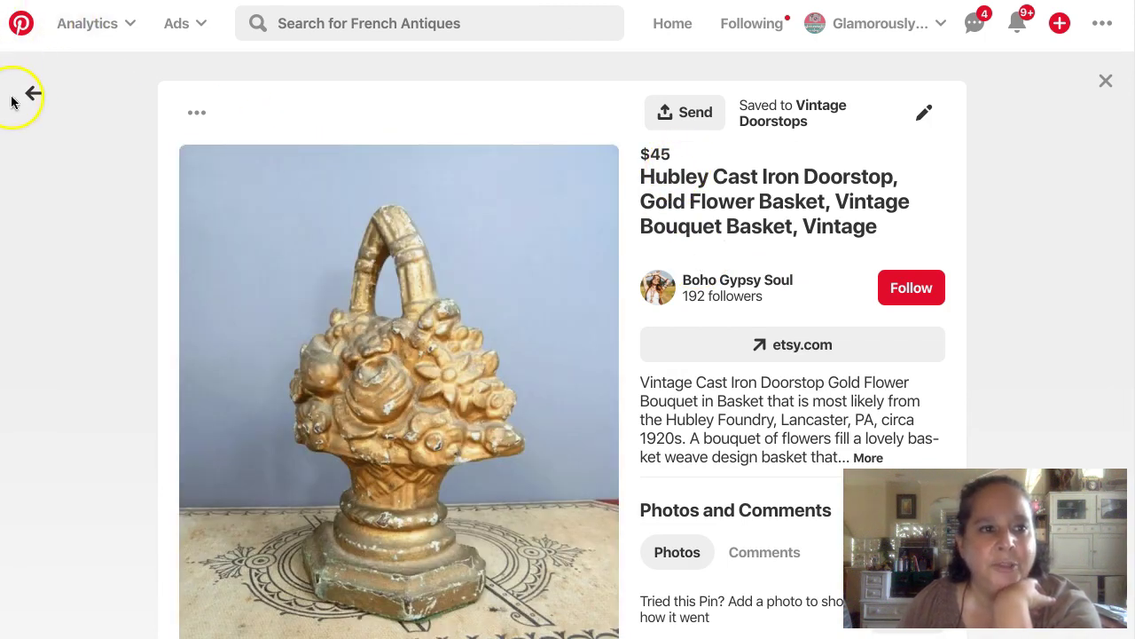
click(31, 98)
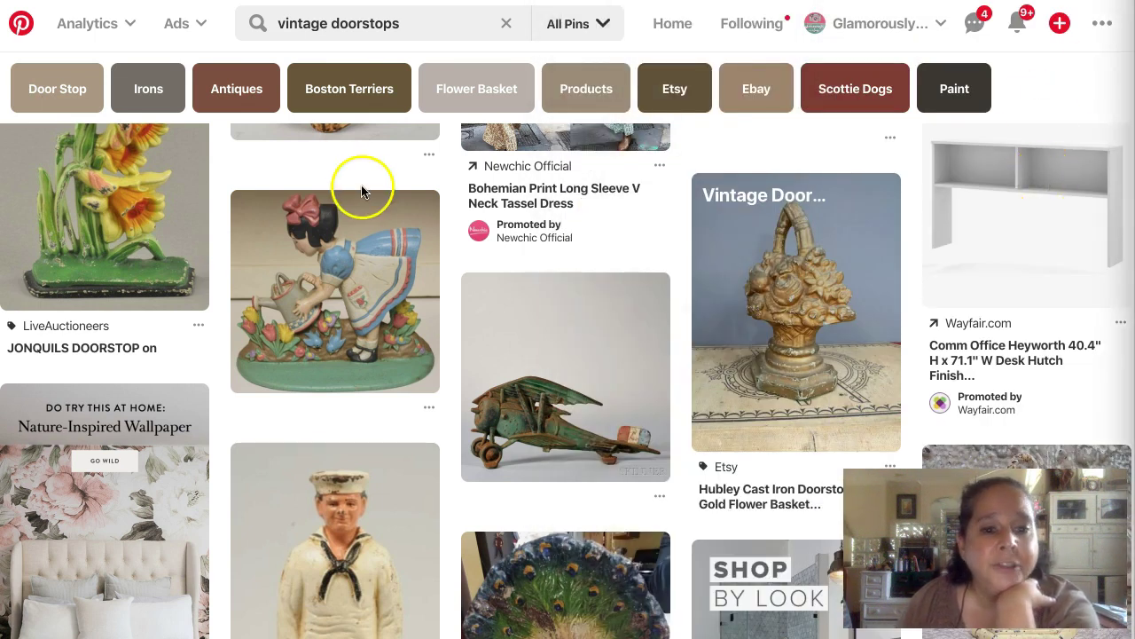
Save the eBay cast iron peacock doorstop pin to the Vintage Doorstops board
scroll(371, 201, down, 2)
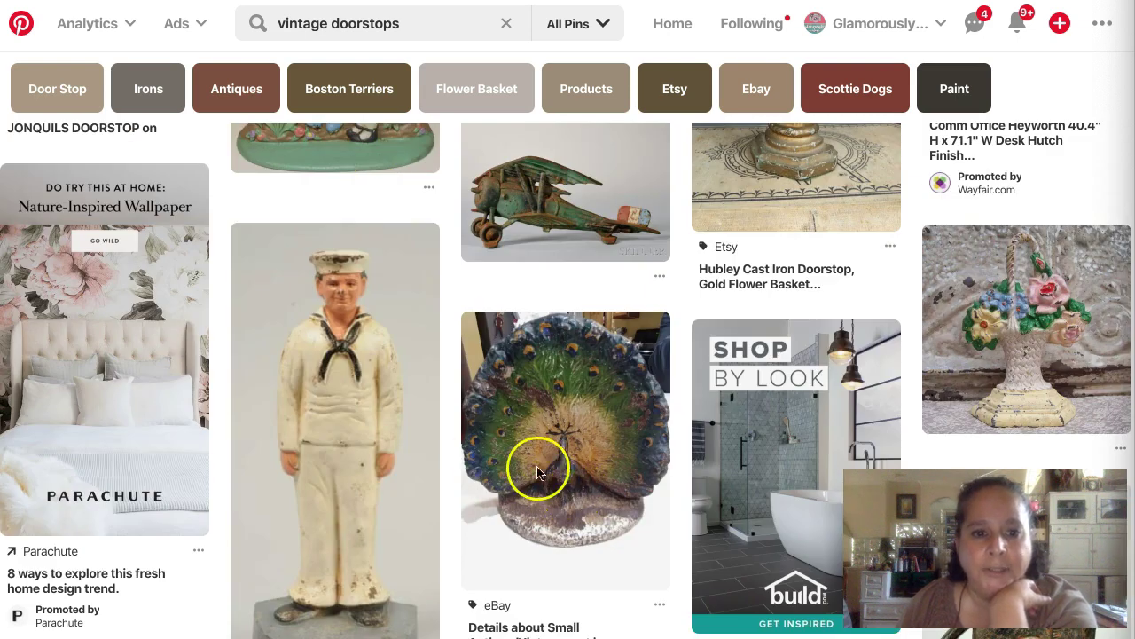
scroll(531, 454, down, 1)
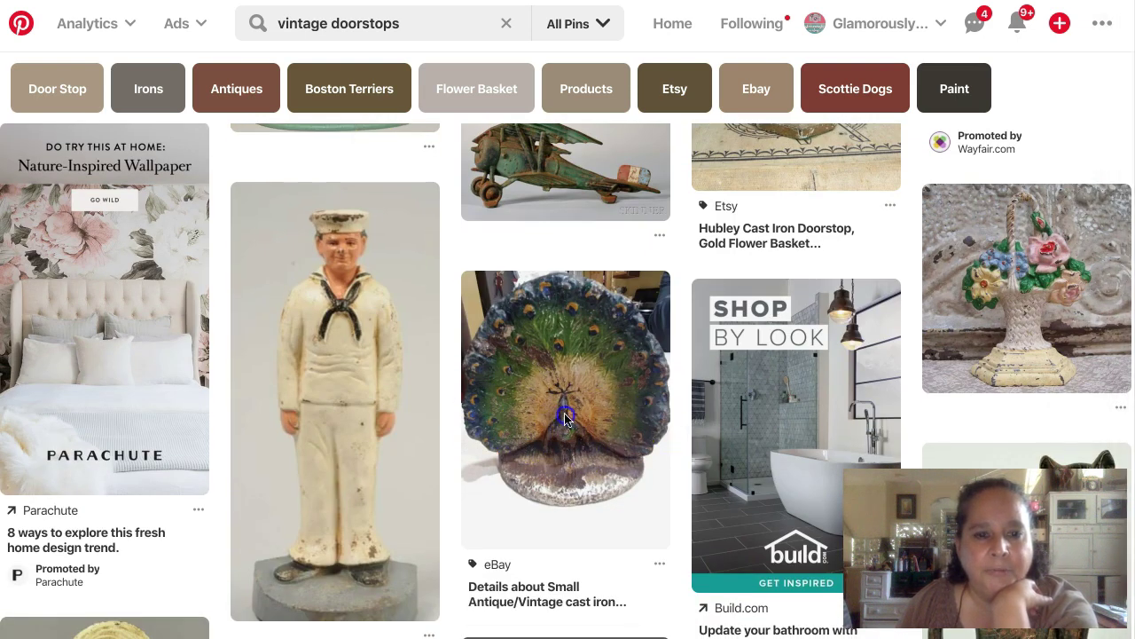
mouse_move(609, 332)
click(631, 296)
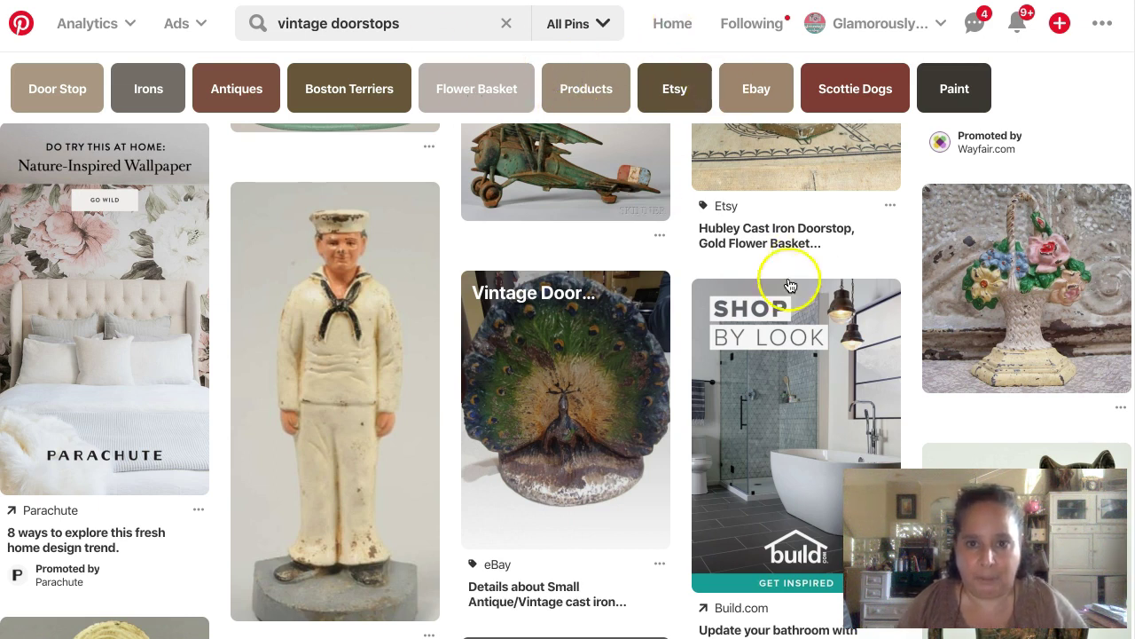
Open the Glamorously Vintage profile and show its boards
scroll(780, 274, down, 8)
click(814, 24)
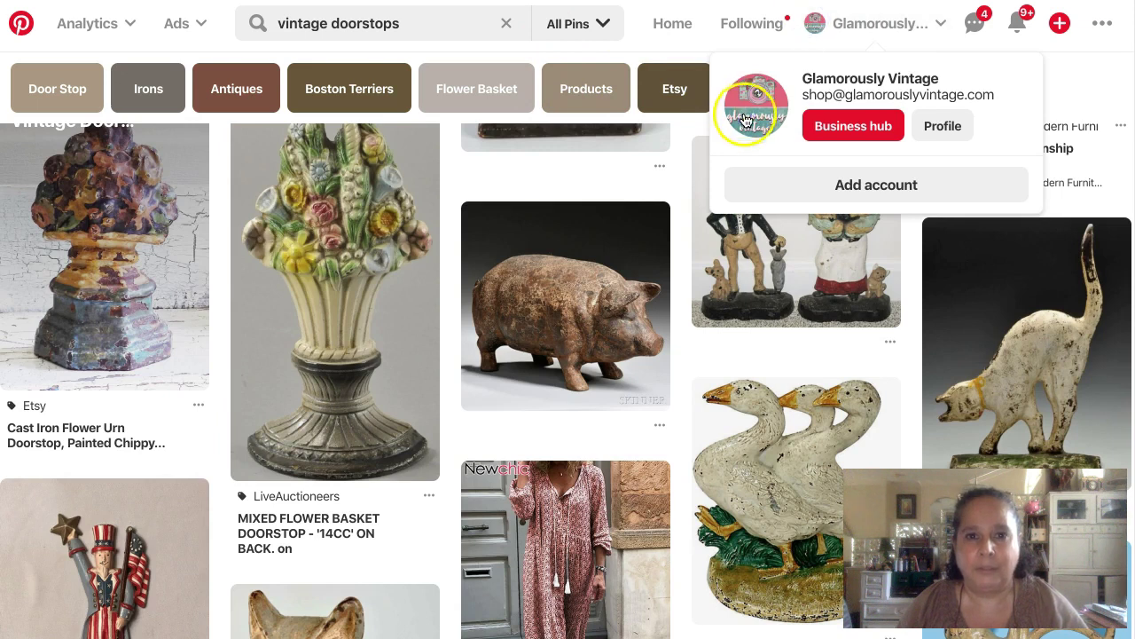
click(748, 121)
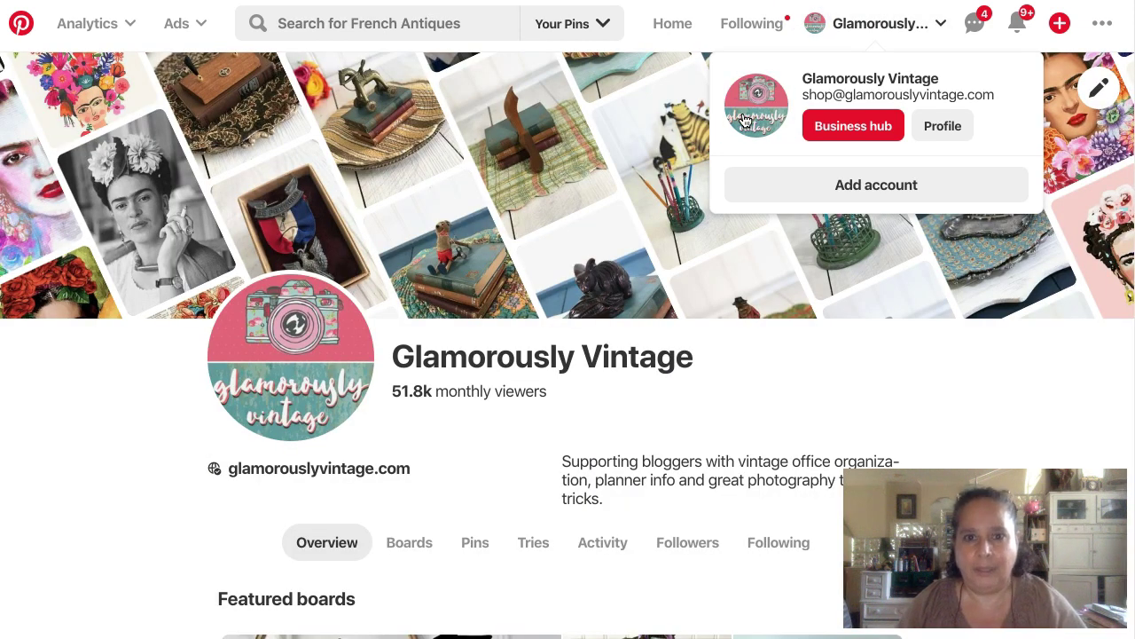
click(306, 387)
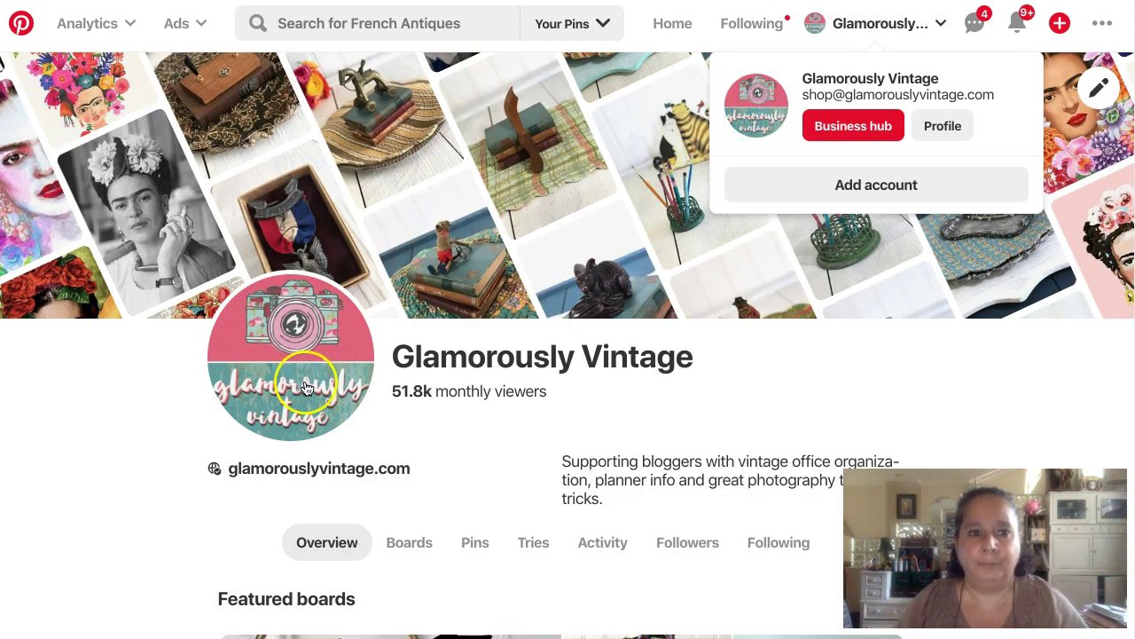
click(408, 541)
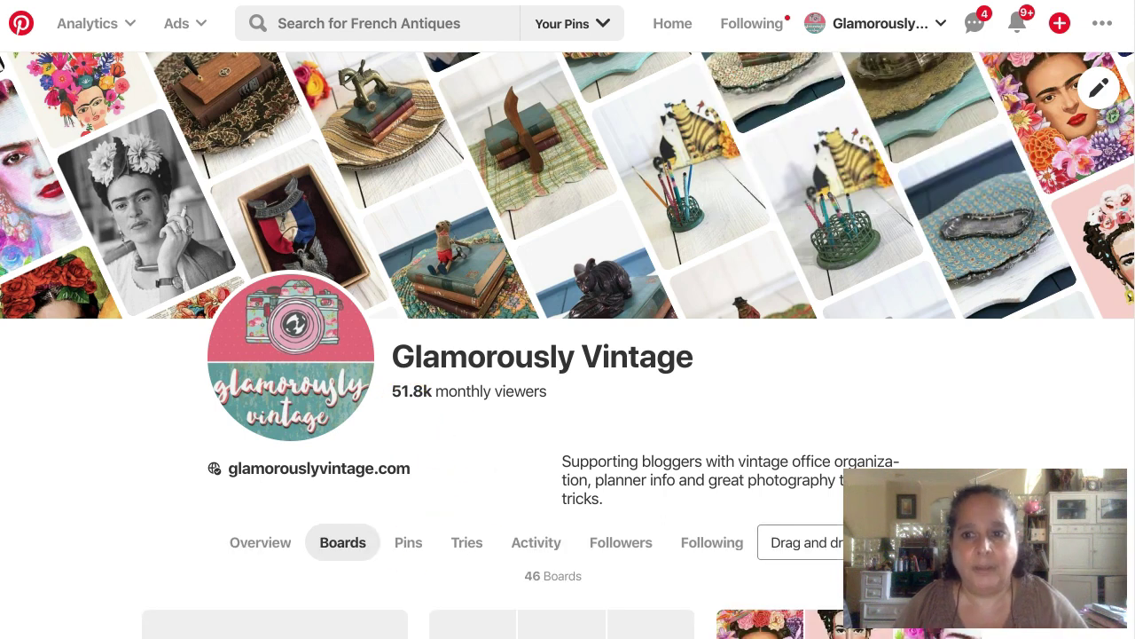
Review the profile's boards from Vintage Doorstops down to Vintage Finds, comparing their themes and covers
mouse_move(1134, 35)
mouse_down()
mouse_move(851, 35)
mouse_move(1134, 36)
mouse_up()
scroll(190, 410, down, 3)
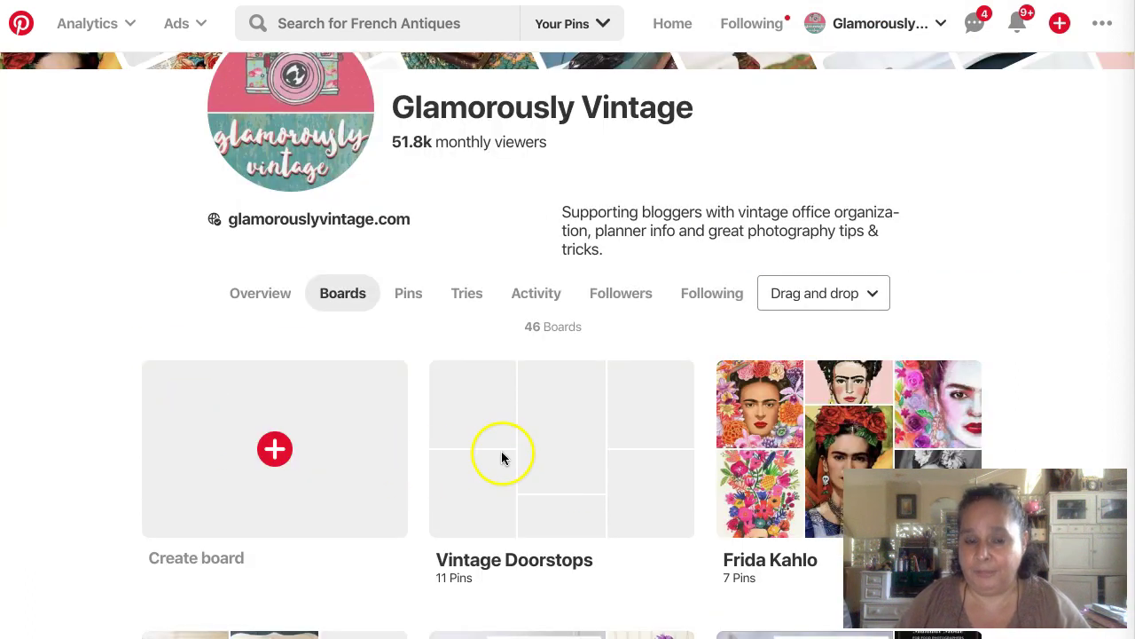
scroll(399, 399, down, 3)
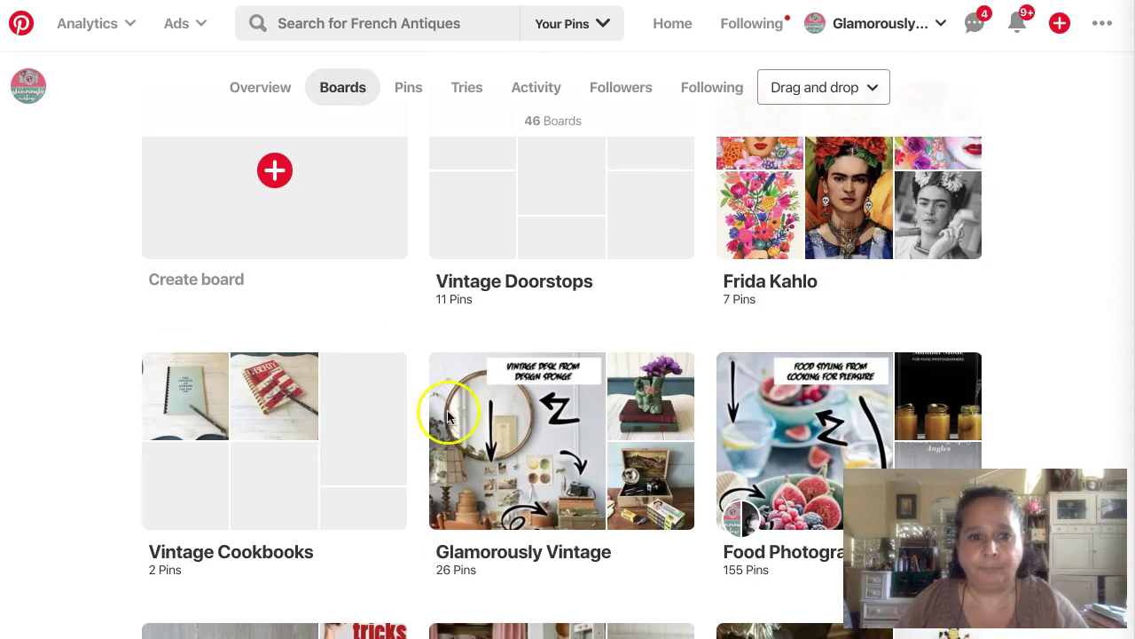
scroll(566, 459, down, 4)
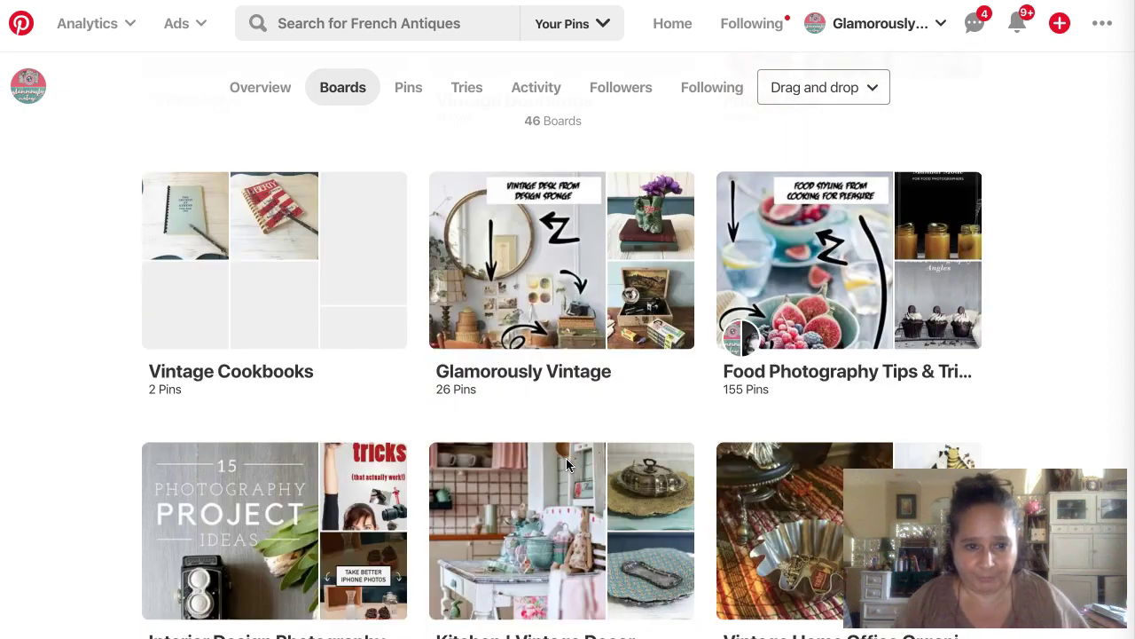
scroll(536, 440, down, 5)
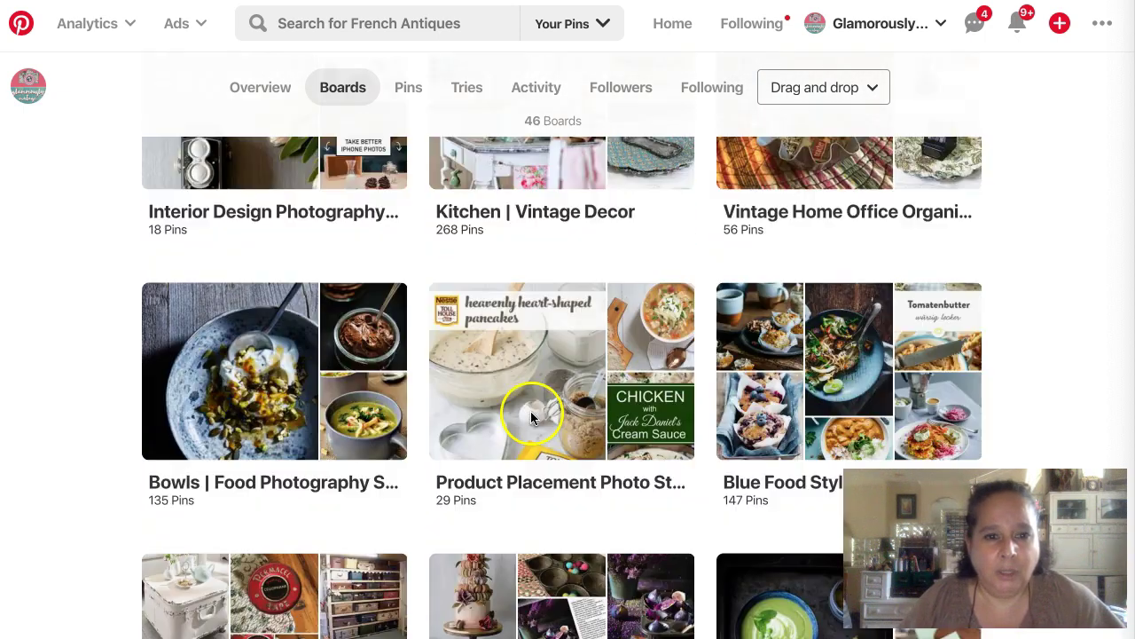
scroll(527, 417, down, 3)
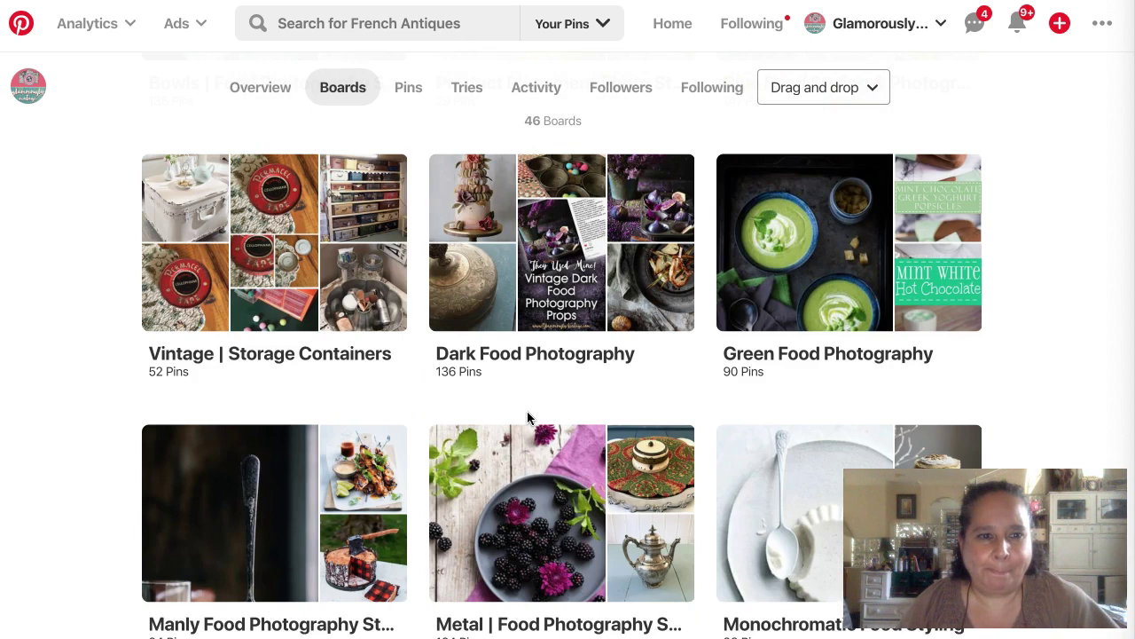
scroll(527, 417, down, 4)
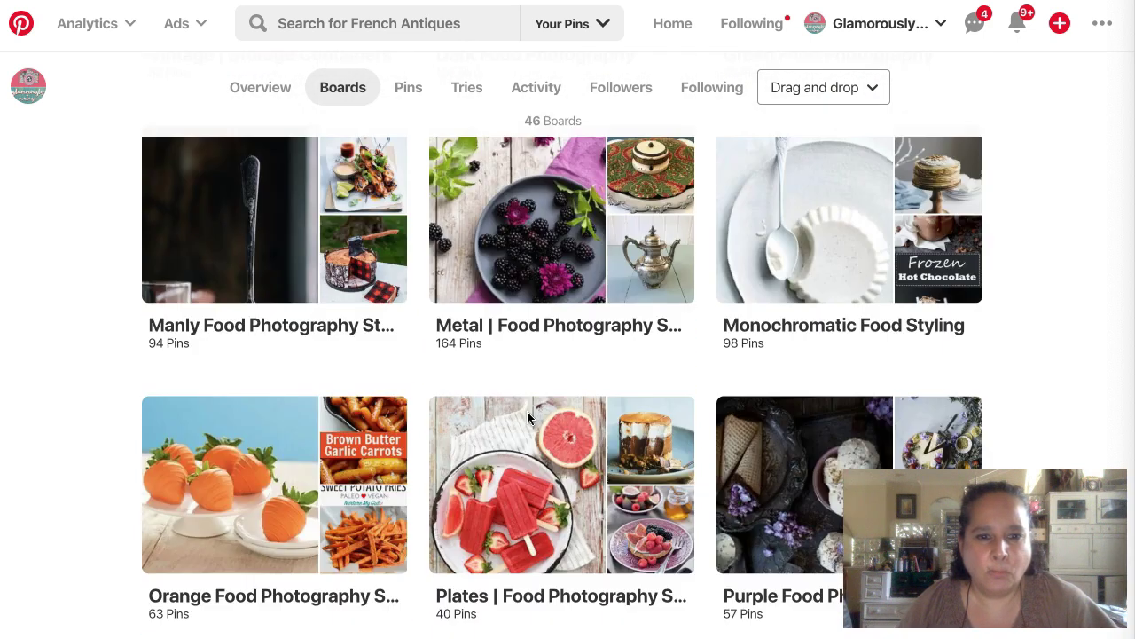
scroll(527, 417, down, 10)
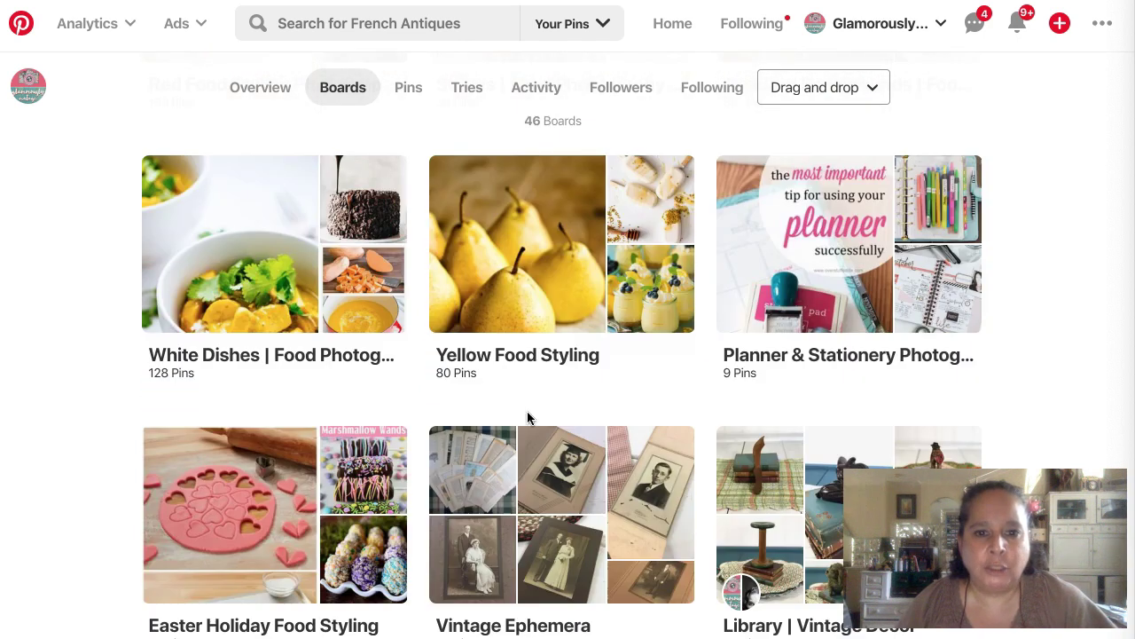
scroll(527, 417, down, 1)
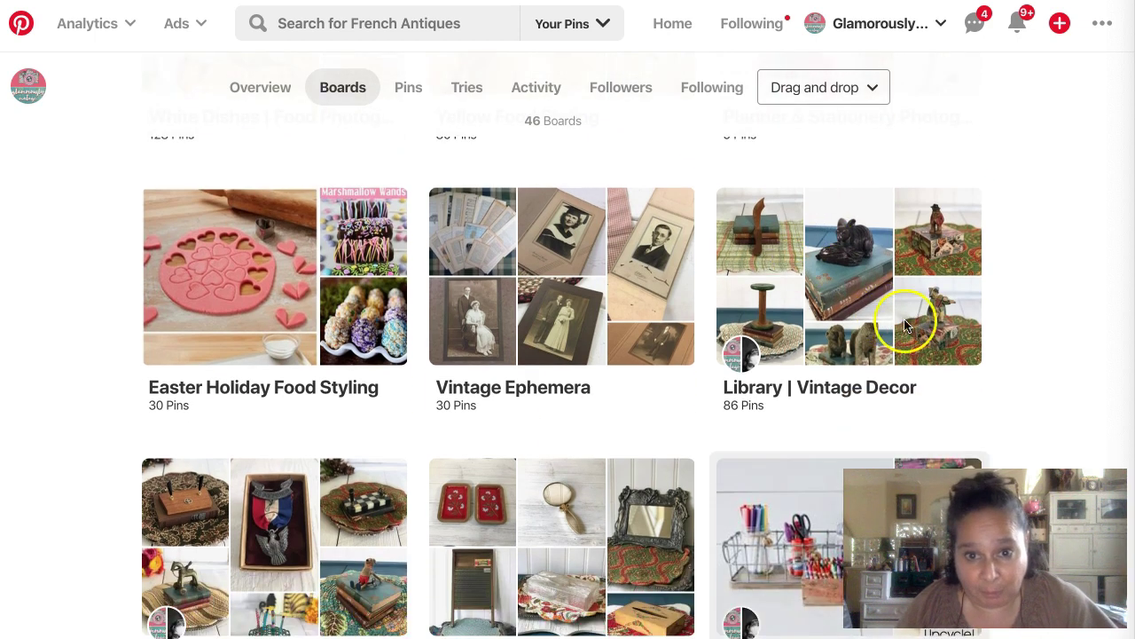
scroll(454, 405, down, 1)
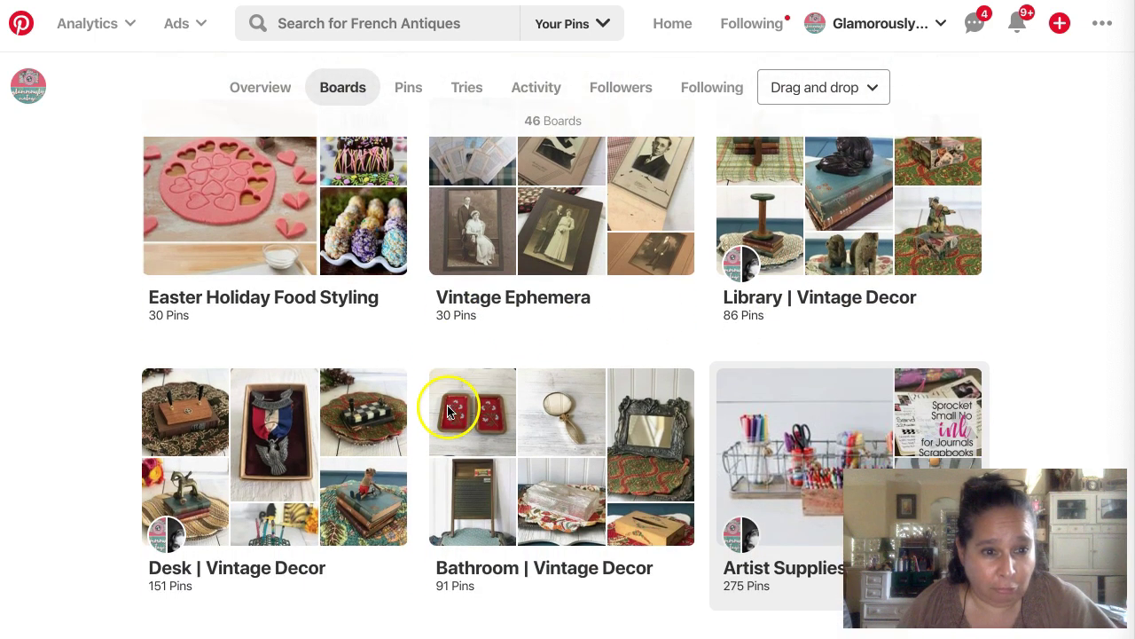
scroll(334, 486, down, 3)
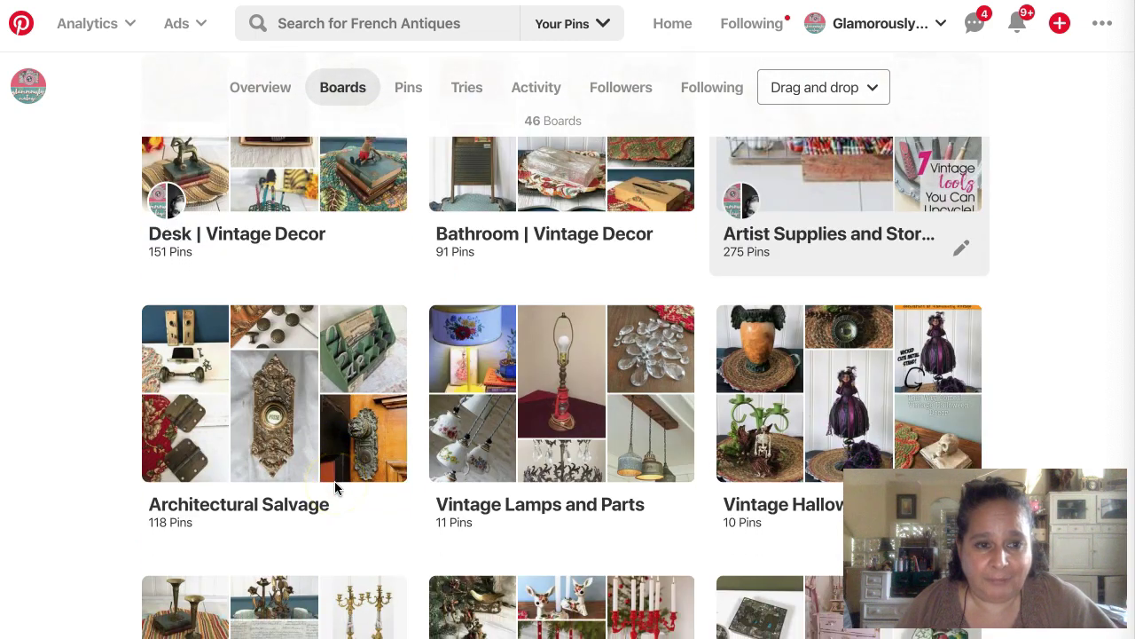
scroll(334, 486, down, 1)
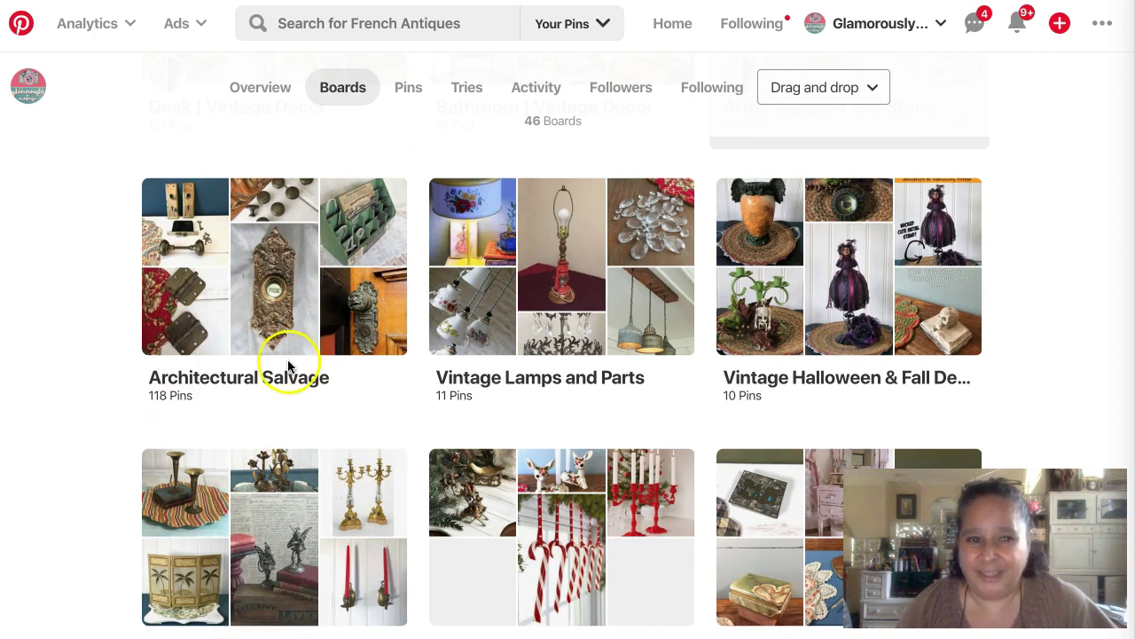
scroll(277, 399, down, 1)
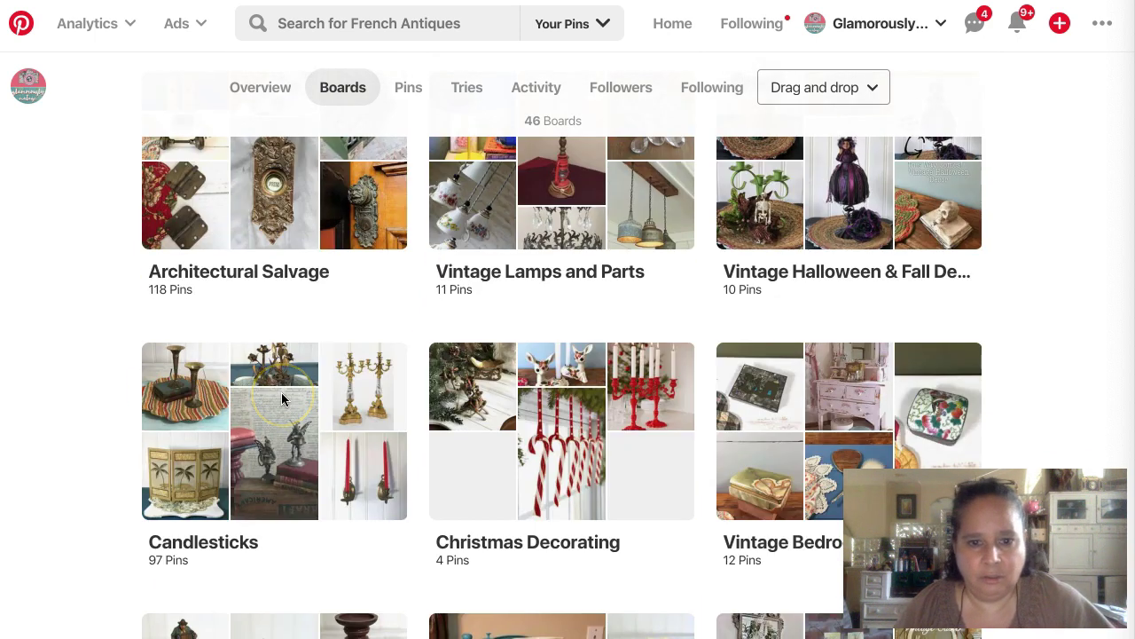
scroll(281, 399, down, 1)
scroll(284, 393, down, 1)
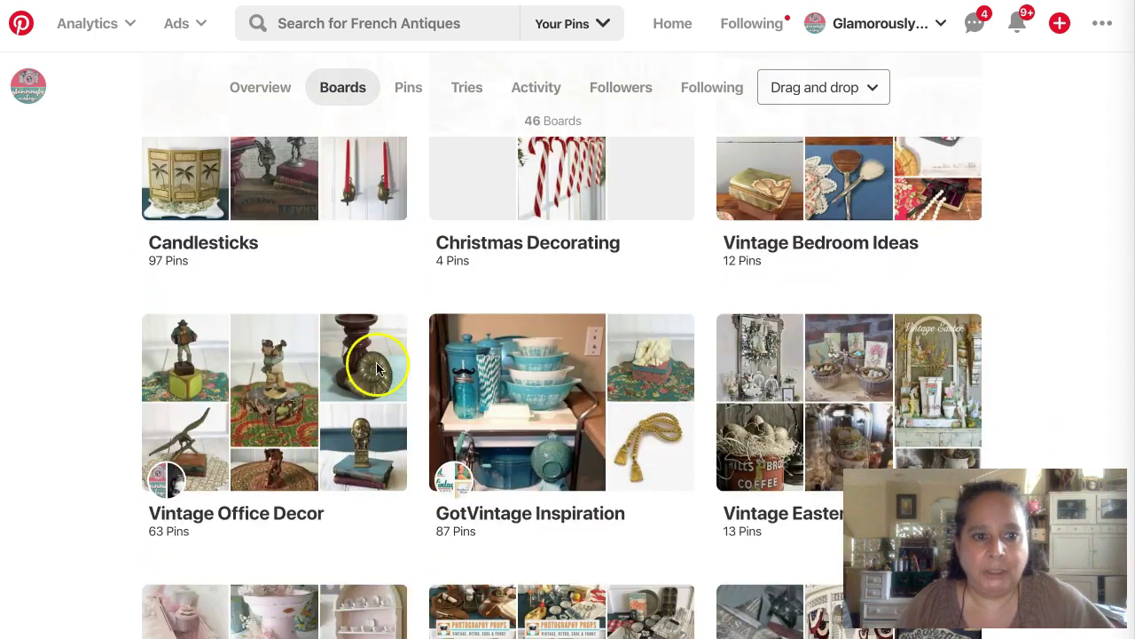
scroll(181, 360, down, 3)
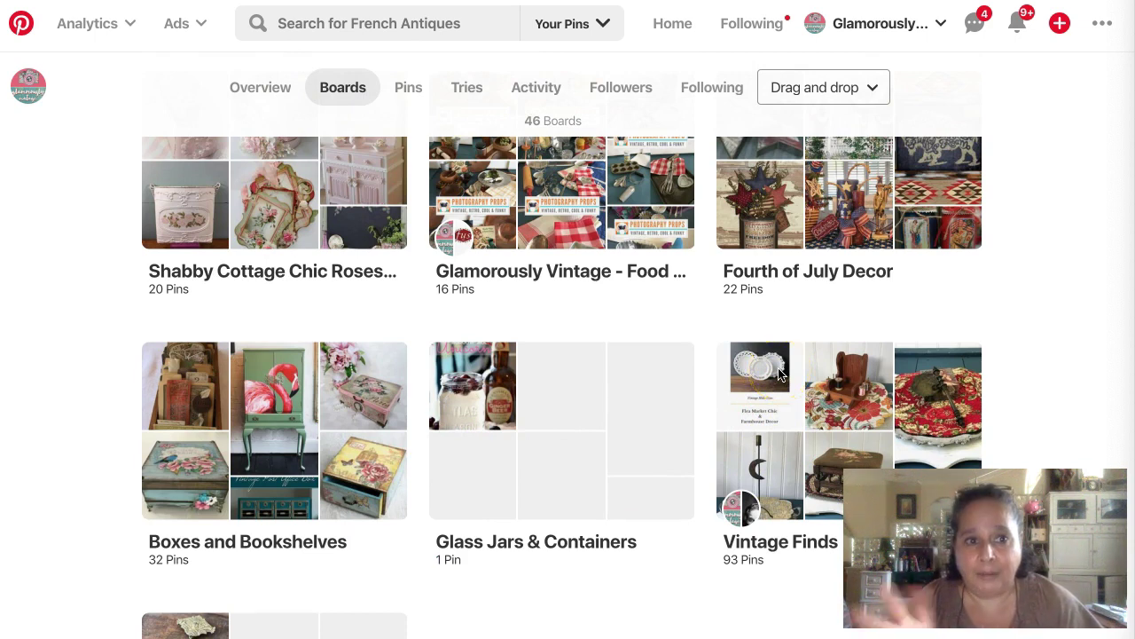
Open the Shabby Cottage Chic Roses & Pink board and examine how its Etsy shop pins mix with other themed pins
scroll(203, 320, up, 3)
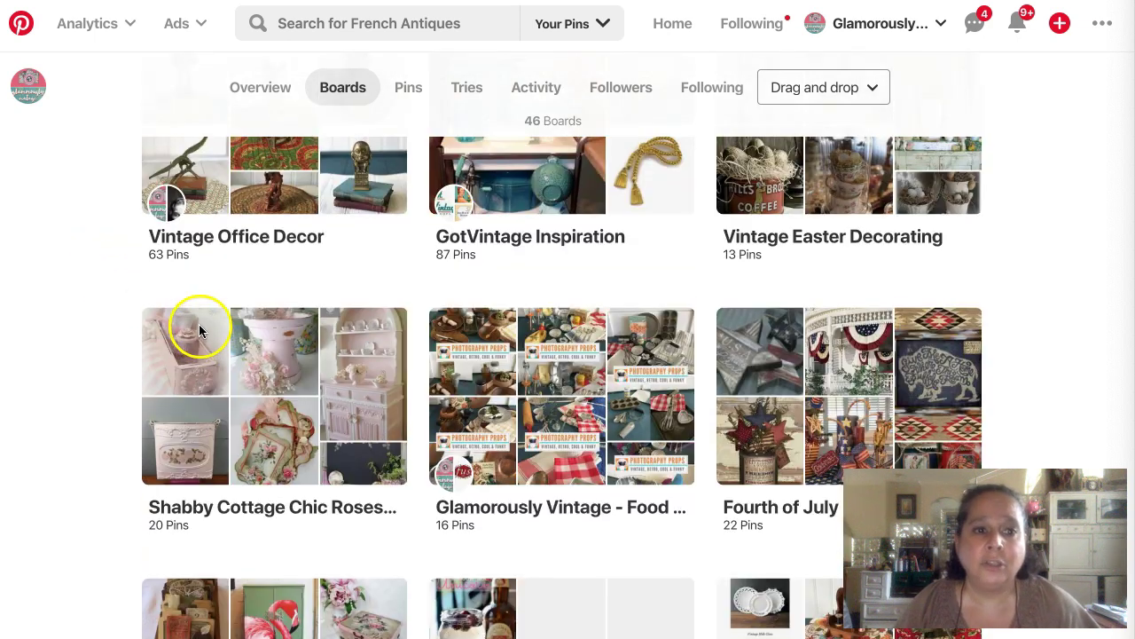
click(239, 405)
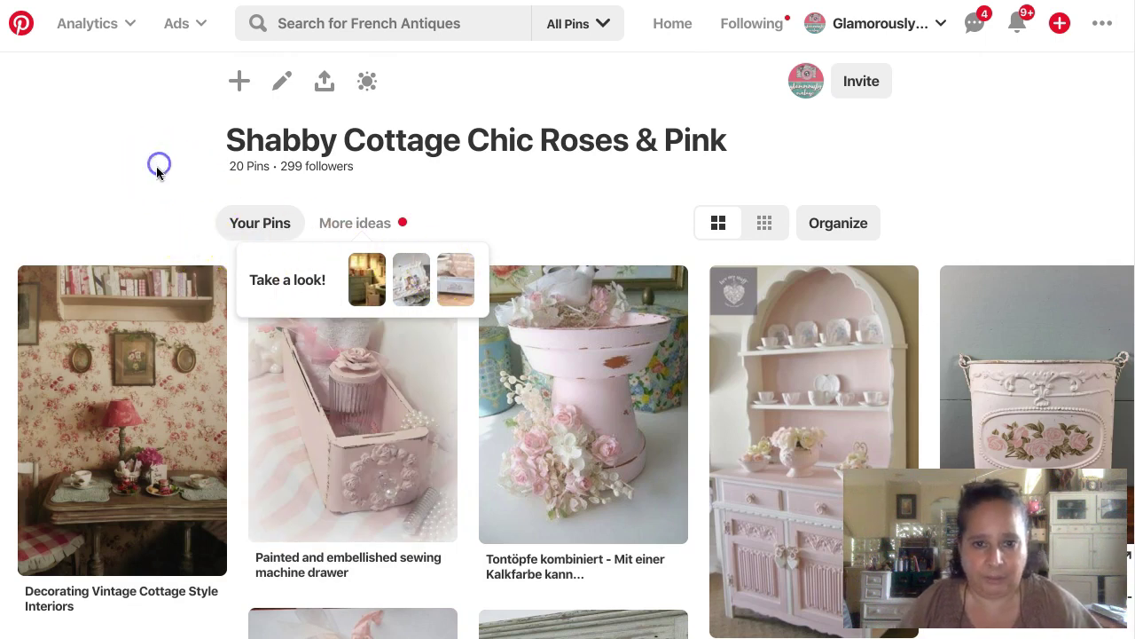
scroll(137, 270, down, 3)
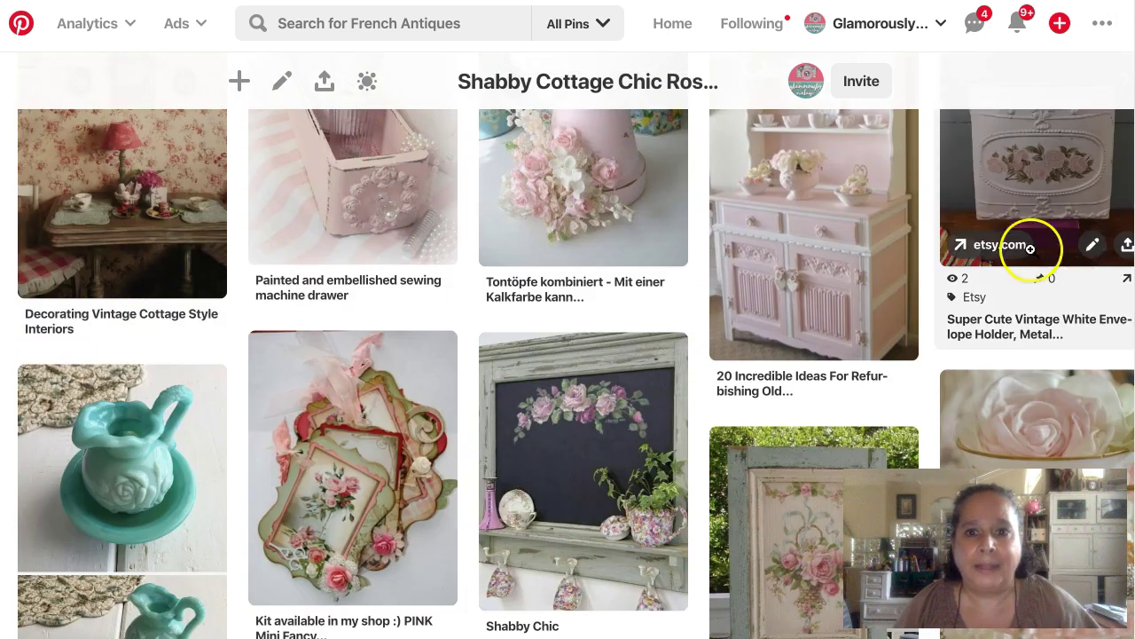
scroll(1055, 248, up, 1)
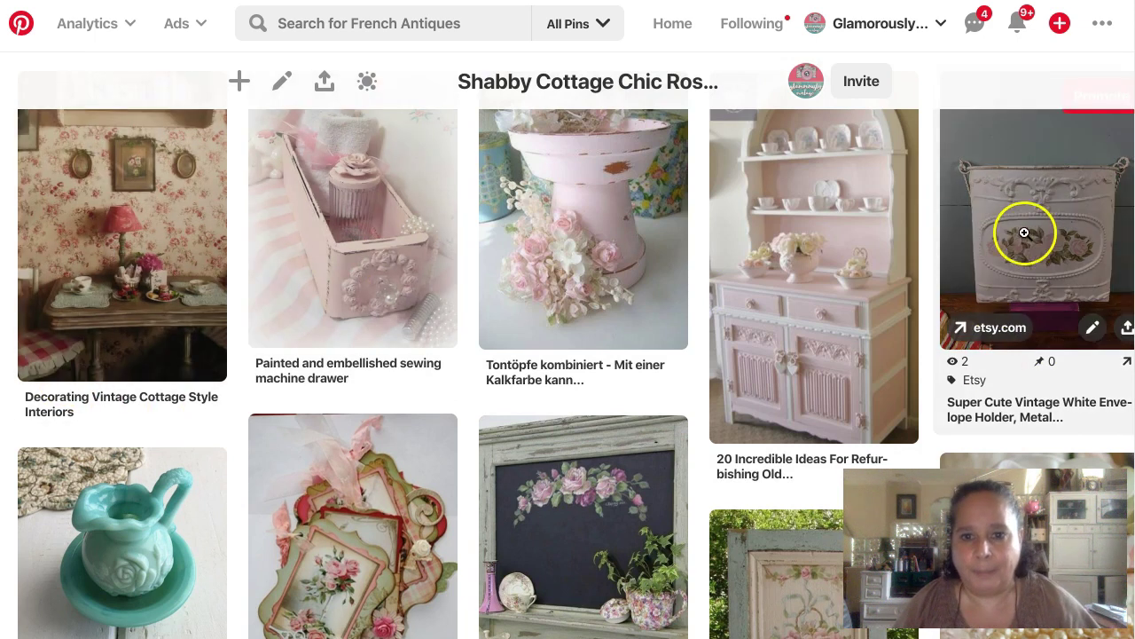
scroll(337, 284, down, 2)
scroll(337, 284, up, 2)
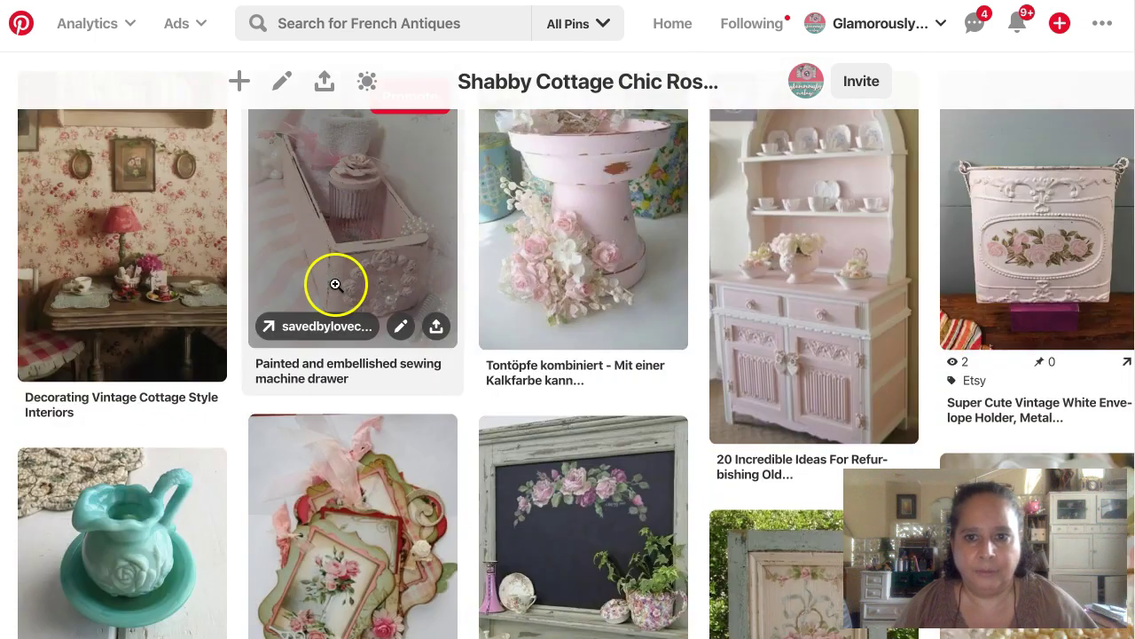
scroll(340, 285, down, 1)
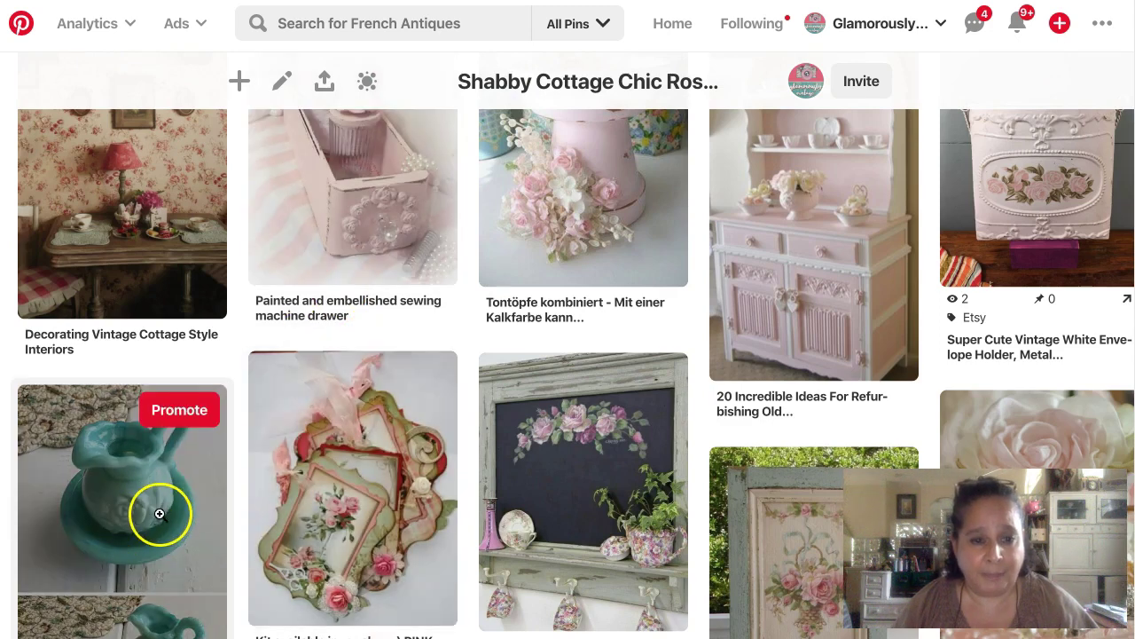
scroll(160, 471, down, 1)
scroll(160, 431, down, 8)
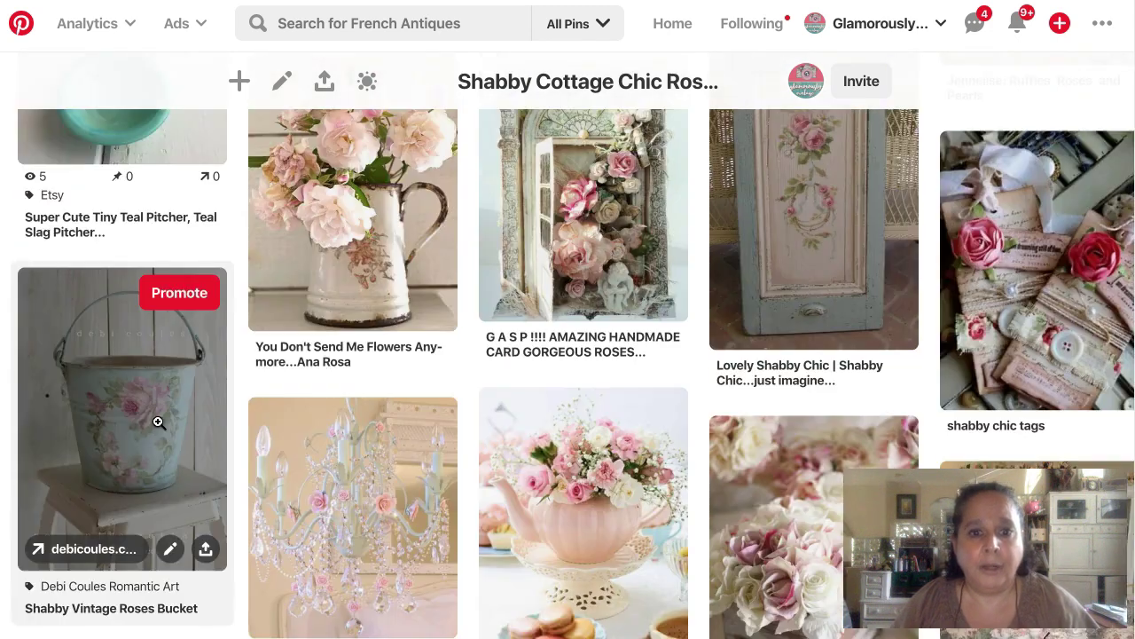
scroll(674, 486, down, 2)
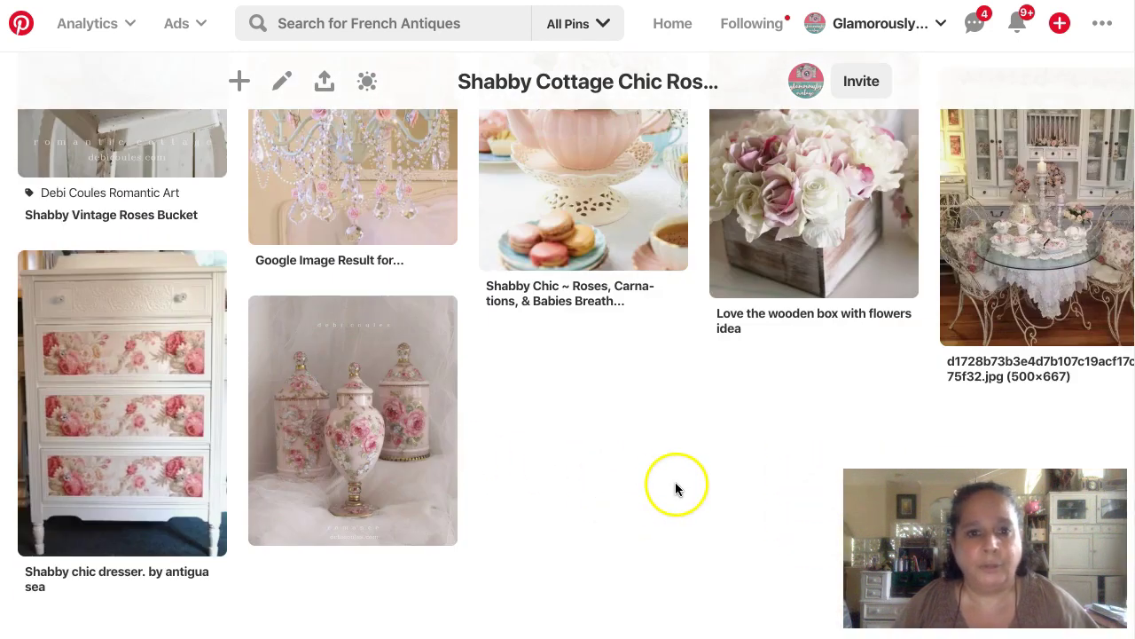
scroll(666, 475, up, 7)
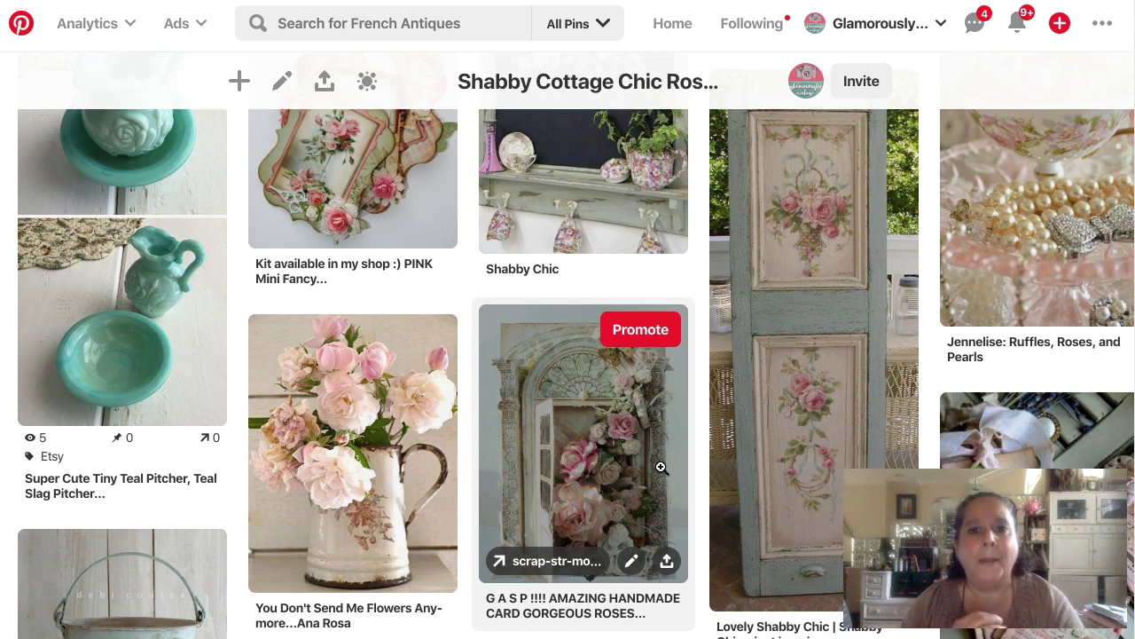
scroll(514, 448, up, 3)
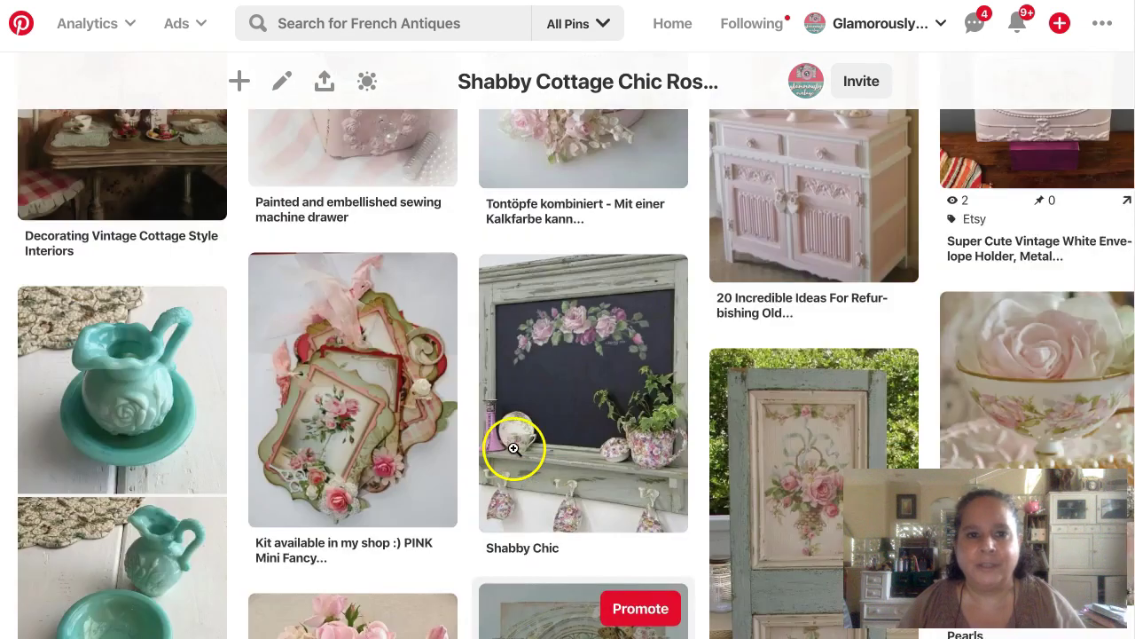
scroll(514, 448, up, 4)
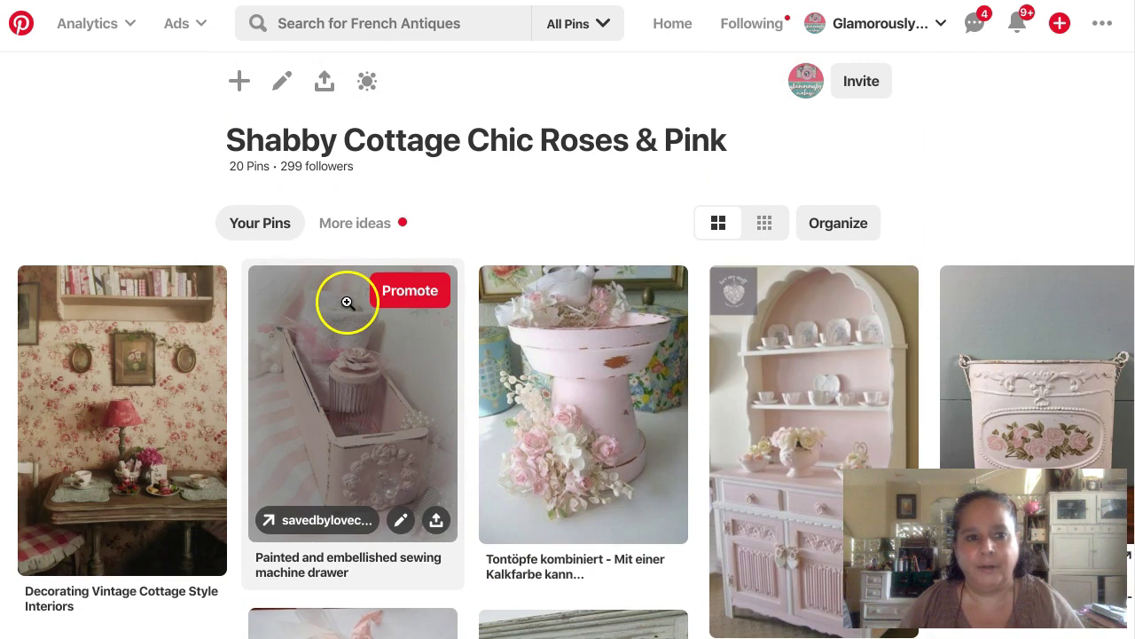